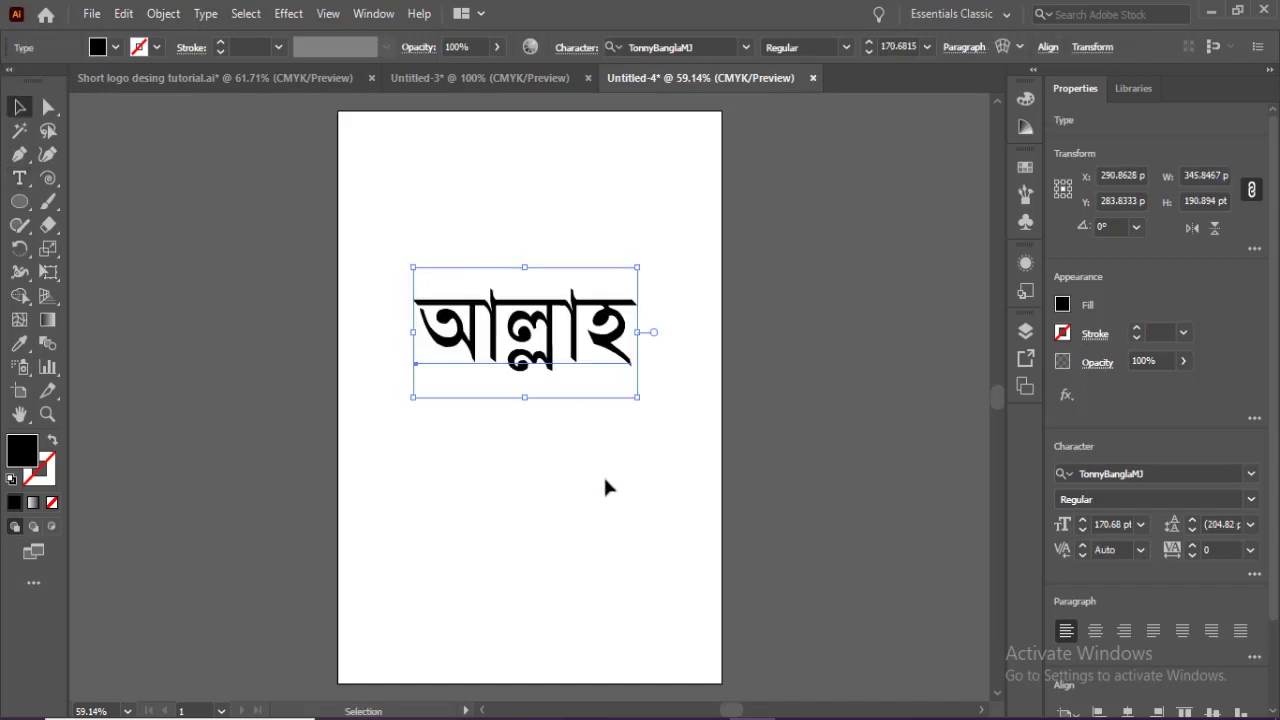
# Step: Convert the Bangla word আল্লাহ to outlines and ungroup the resulting letter shapes
pyautogui.click(602, 472)
pyautogui.rightClick(537, 327)
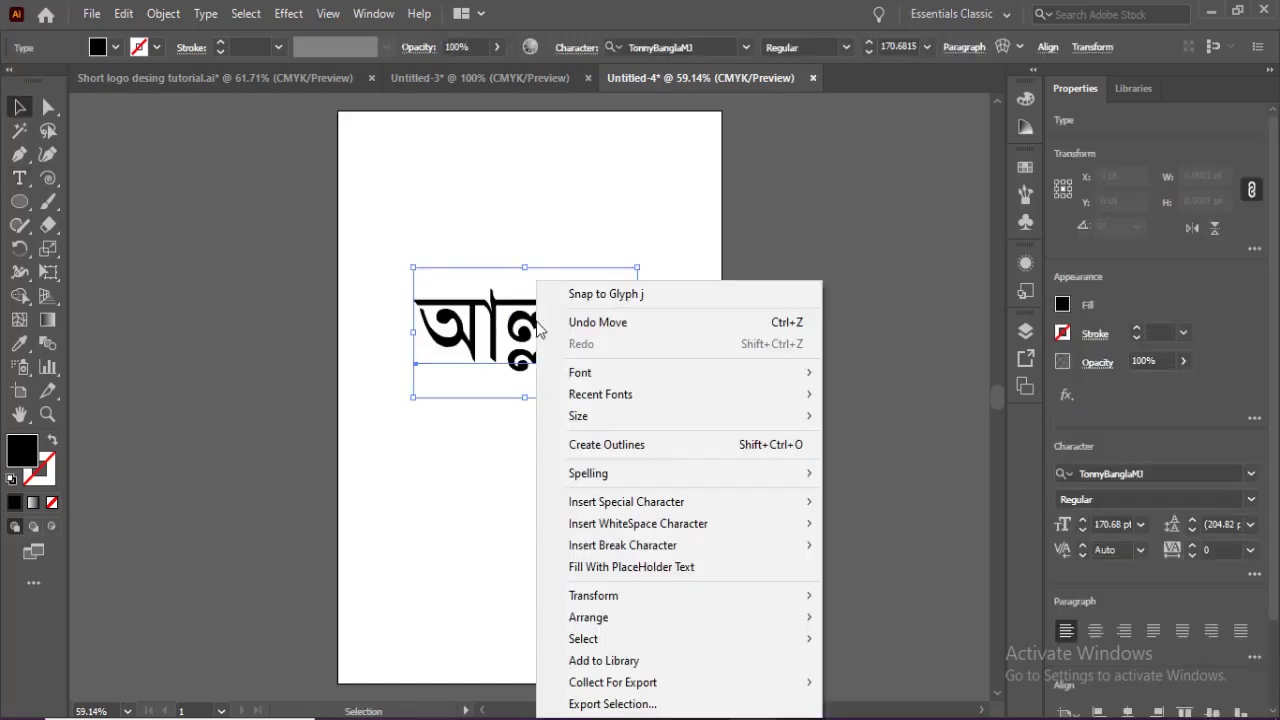
pyautogui.click(609, 443)
pyautogui.rightClick(571, 486)
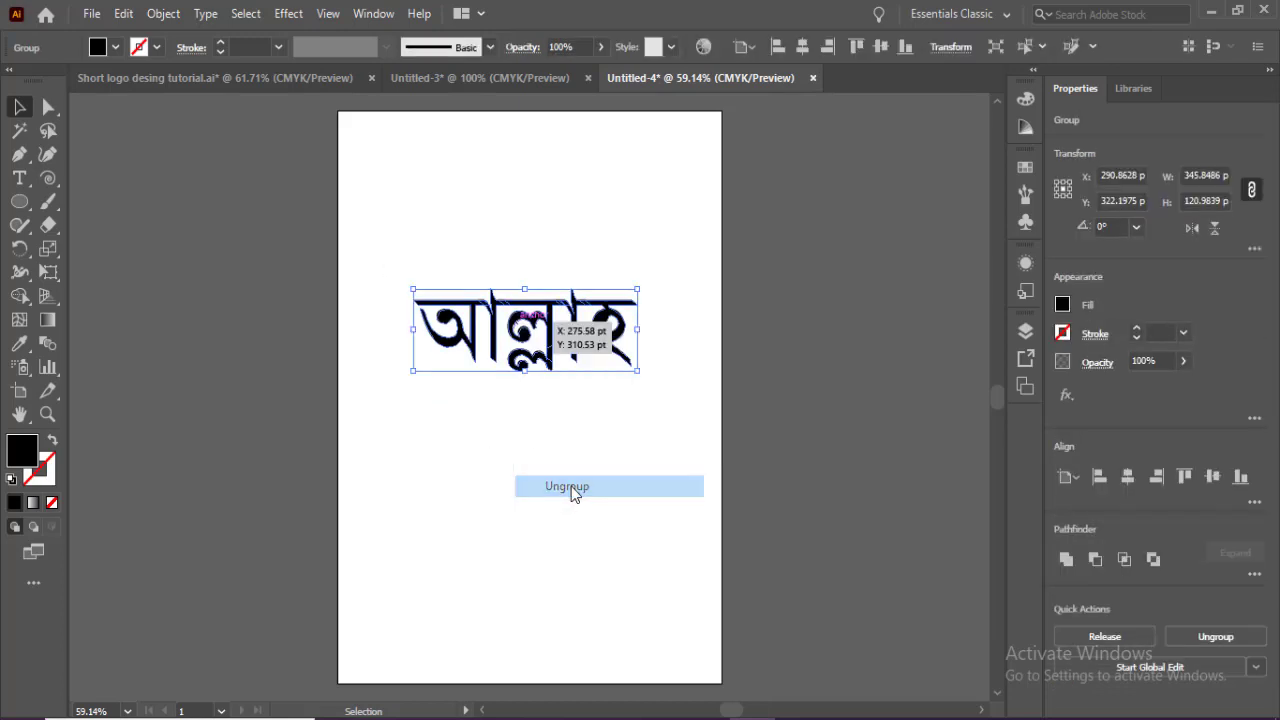
pyautogui.click(571, 486)
pyautogui.click(571, 473)
# Step: Place a duplicate of the whole outlined word above and to the right of the original as a reference
pyautogui.moveTo(630, 434); pyautogui.dragTo(551, 411)
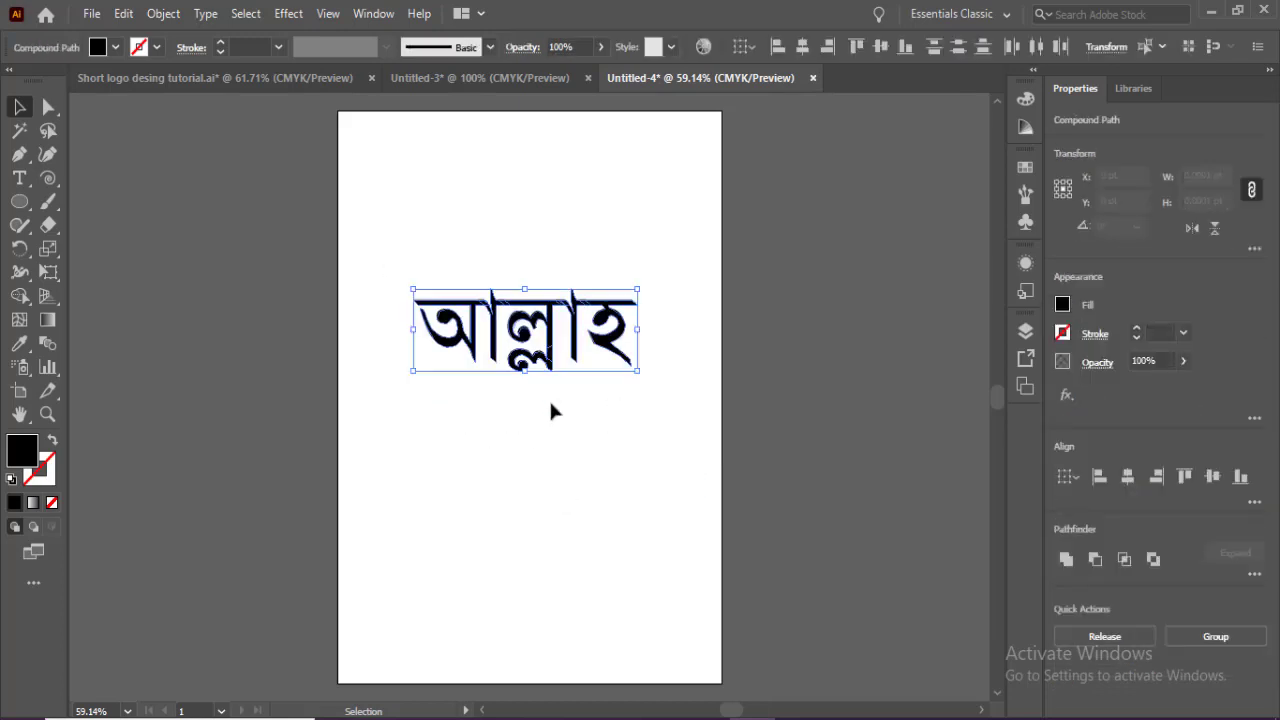
pyautogui.moveTo(517, 333); pyautogui.dragTo(585, 163)
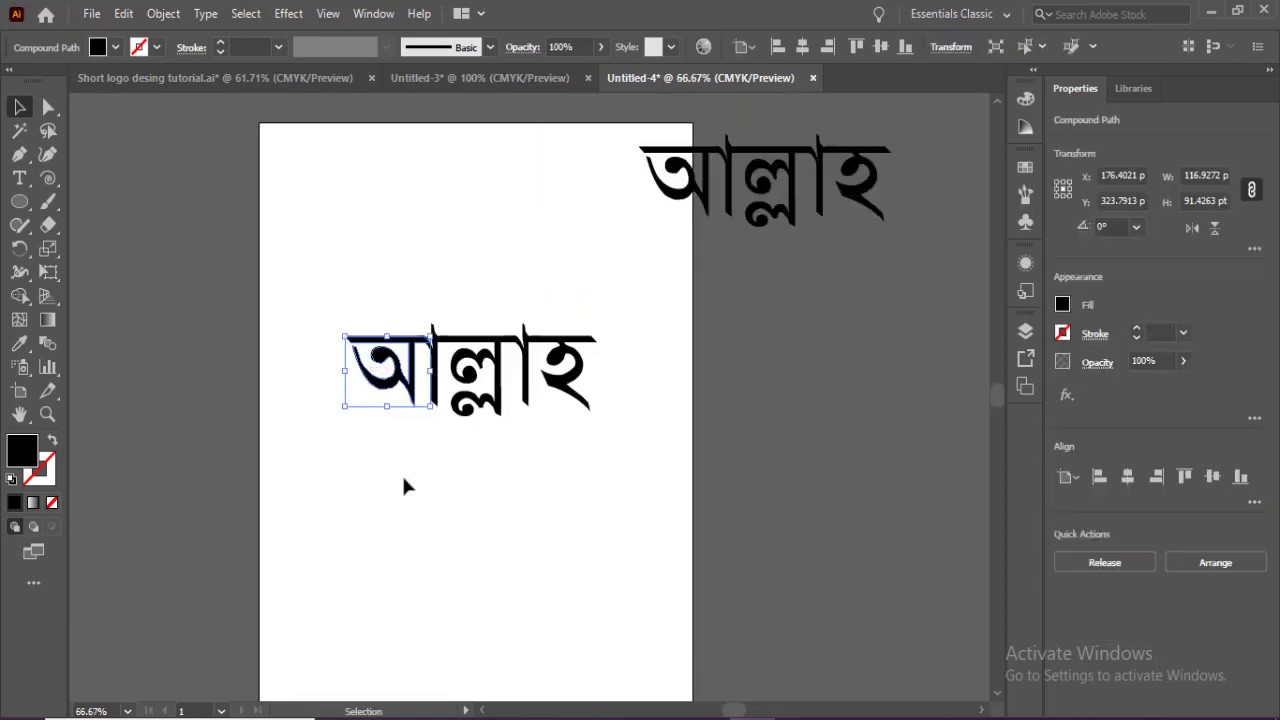
pyautogui.click(404, 485)
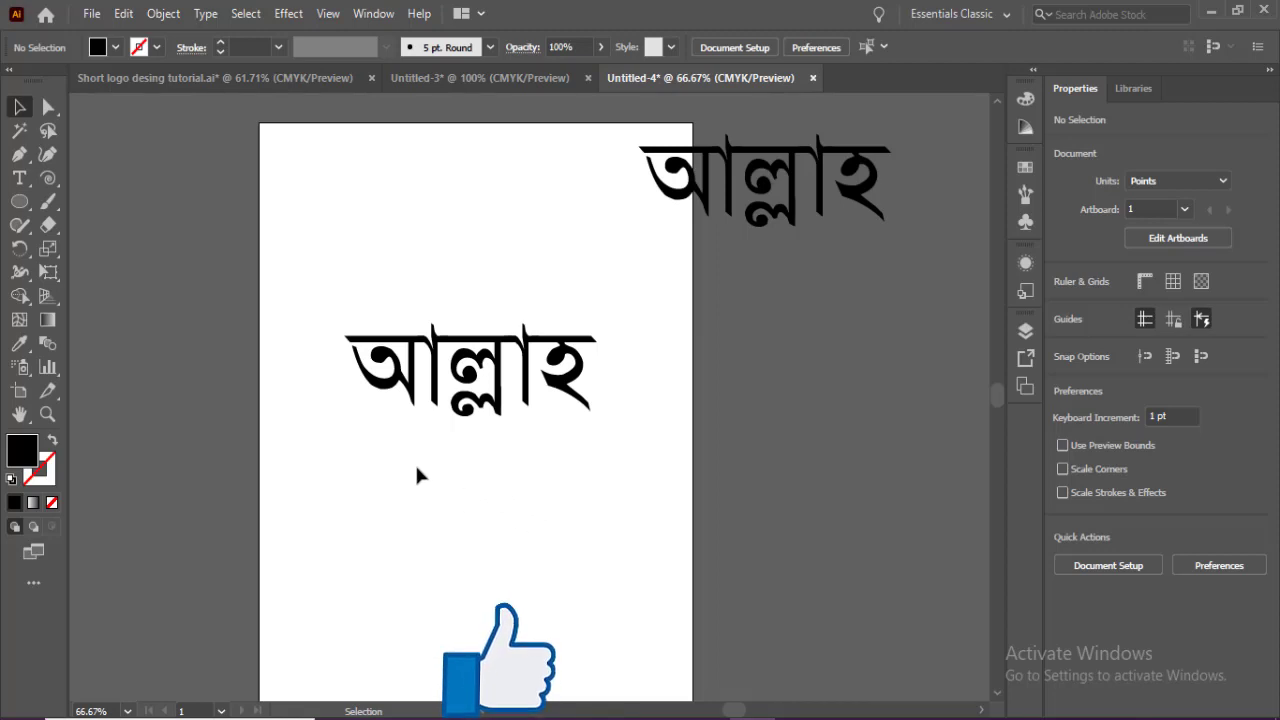
# Step: Move the ল্লাহ part of the original word to the right, leaving a gap after আ
pyautogui.moveTo(617, 450); pyautogui.dragTo(431, 305)
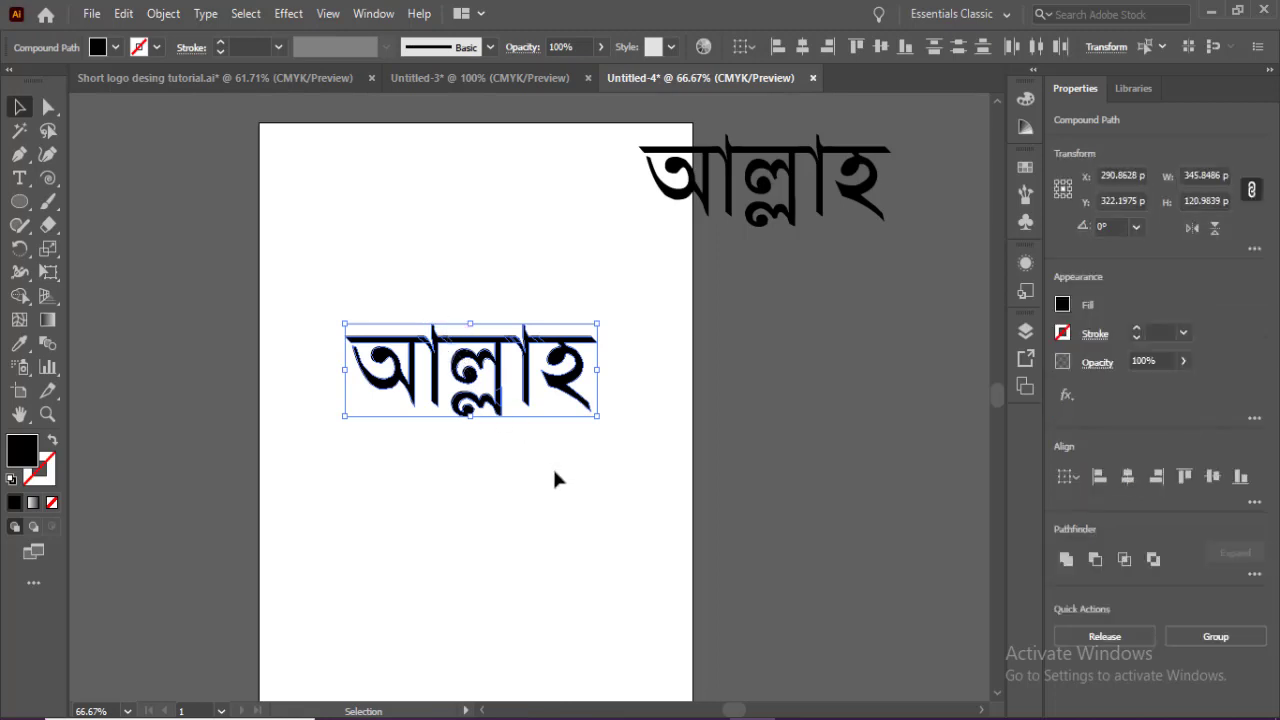
pyautogui.click(553, 467)
pyautogui.moveTo(525, 370); pyautogui.dragTo(653, 371)
# Step: Release the compound path of আ and delete its vertical stroke, leaving only অ
pyautogui.rightClick(432, 347)
pyautogui.click(506, 468)
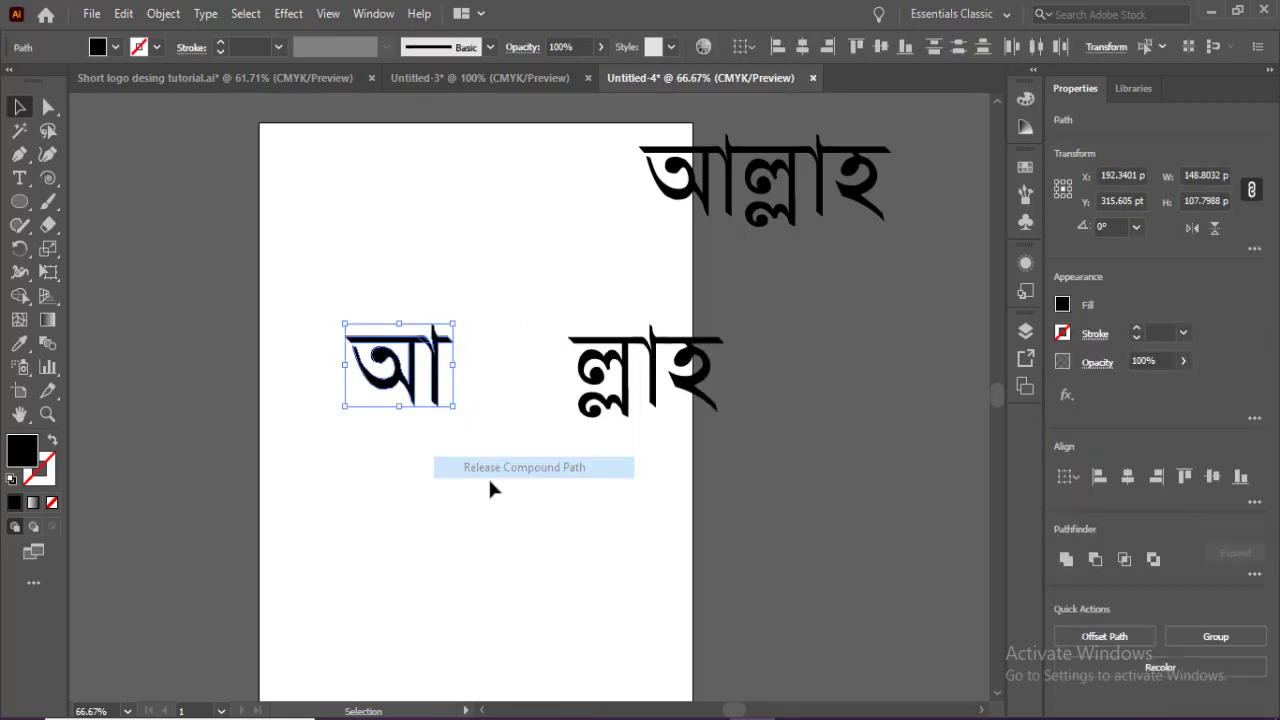
pyautogui.moveTo(460, 440); pyautogui.dragTo(431, 317)
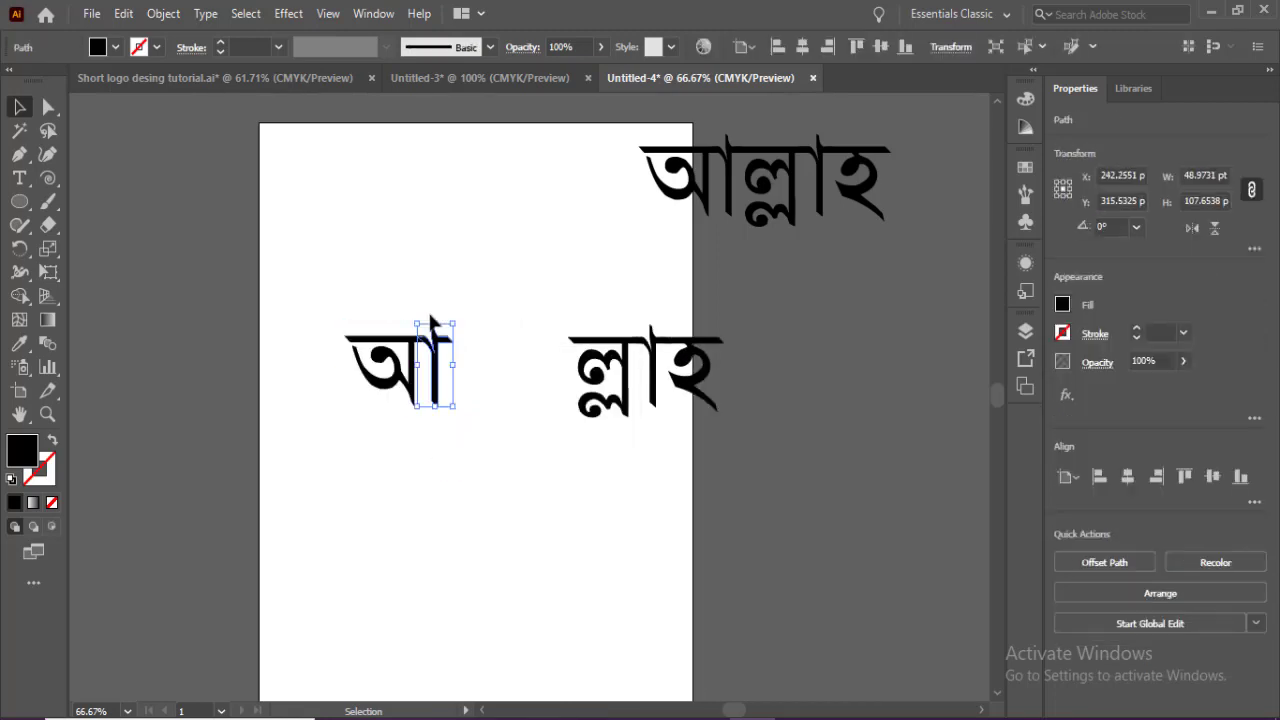
pyautogui.press('Delete')
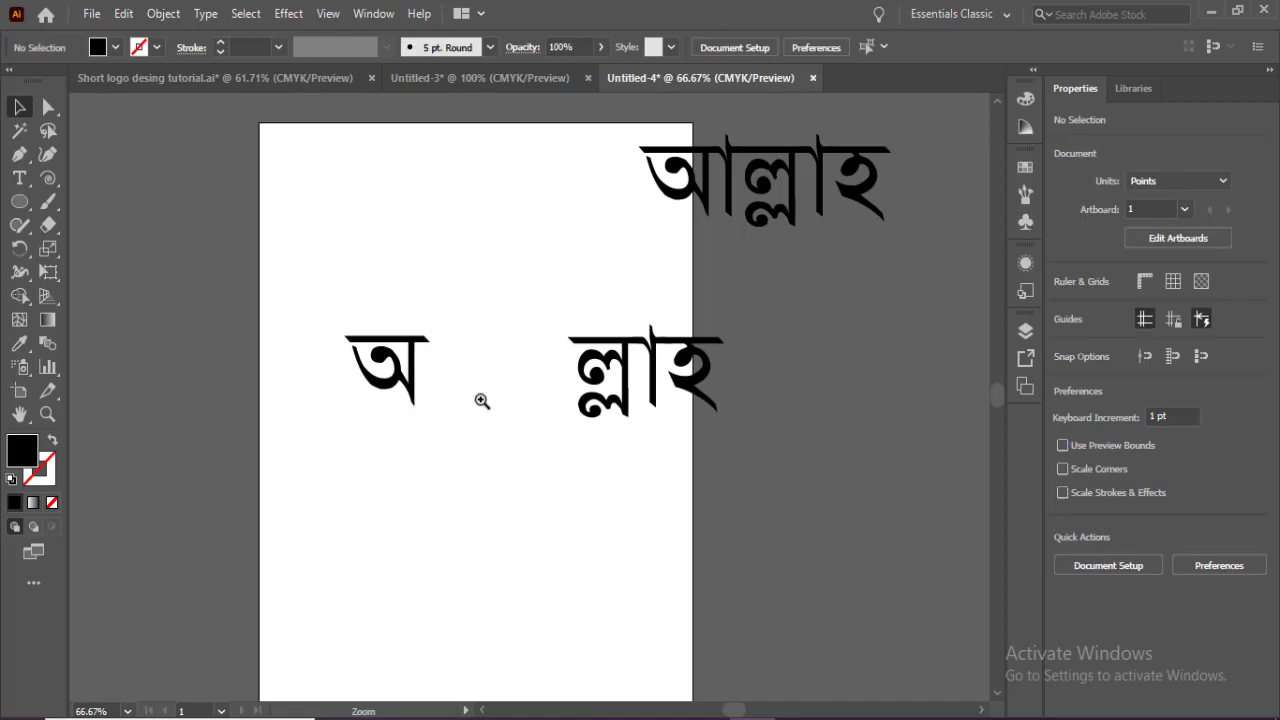
# Step: Erase the horizontal headline above the letter অ with the Eraser tool
pyautogui.keyDown('ctrl'); pyautogui.click(480, 400); pyautogui.keyUp('ctrl')
pyautogui.moveTo(477, 397); pyautogui.dragTo(477, 376)
pyautogui.moveTo(50, 228); pyautogui.dragTo(75, 232)
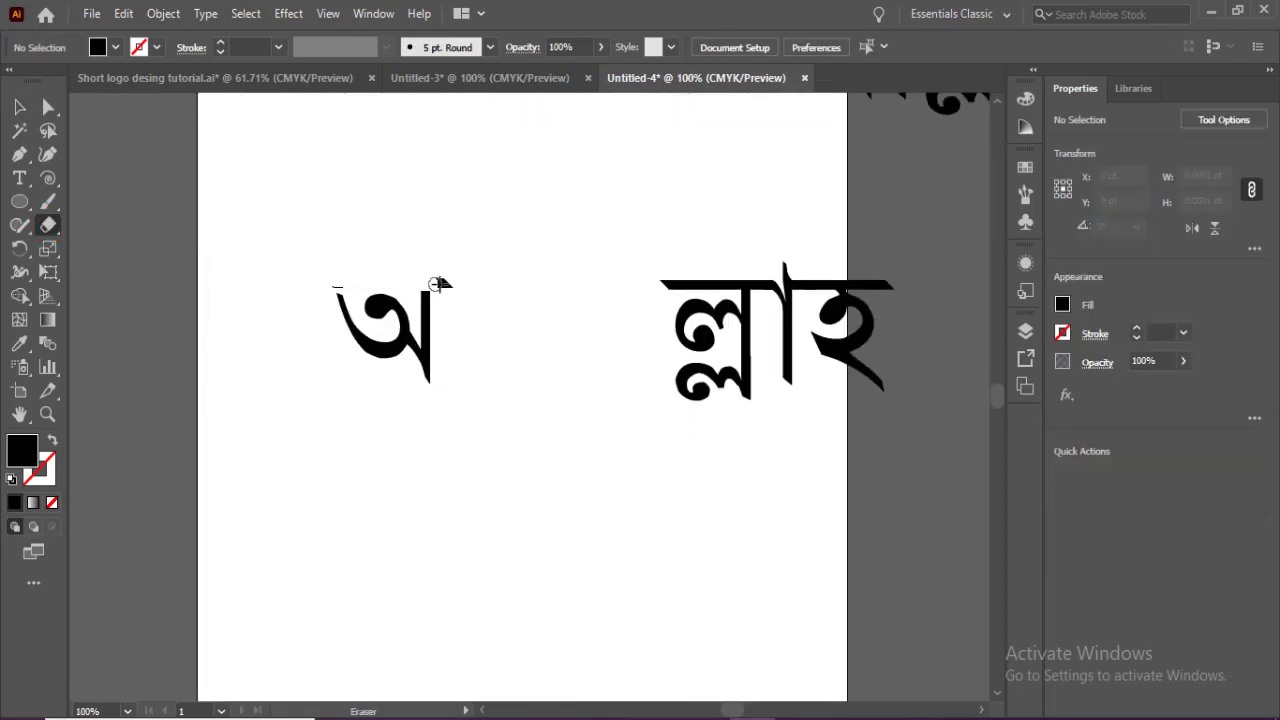
# Step: Thicken the letter অ with an 8 pt black stroke and expand its fill and stroke into shapes
pyautogui.click(243, 42)
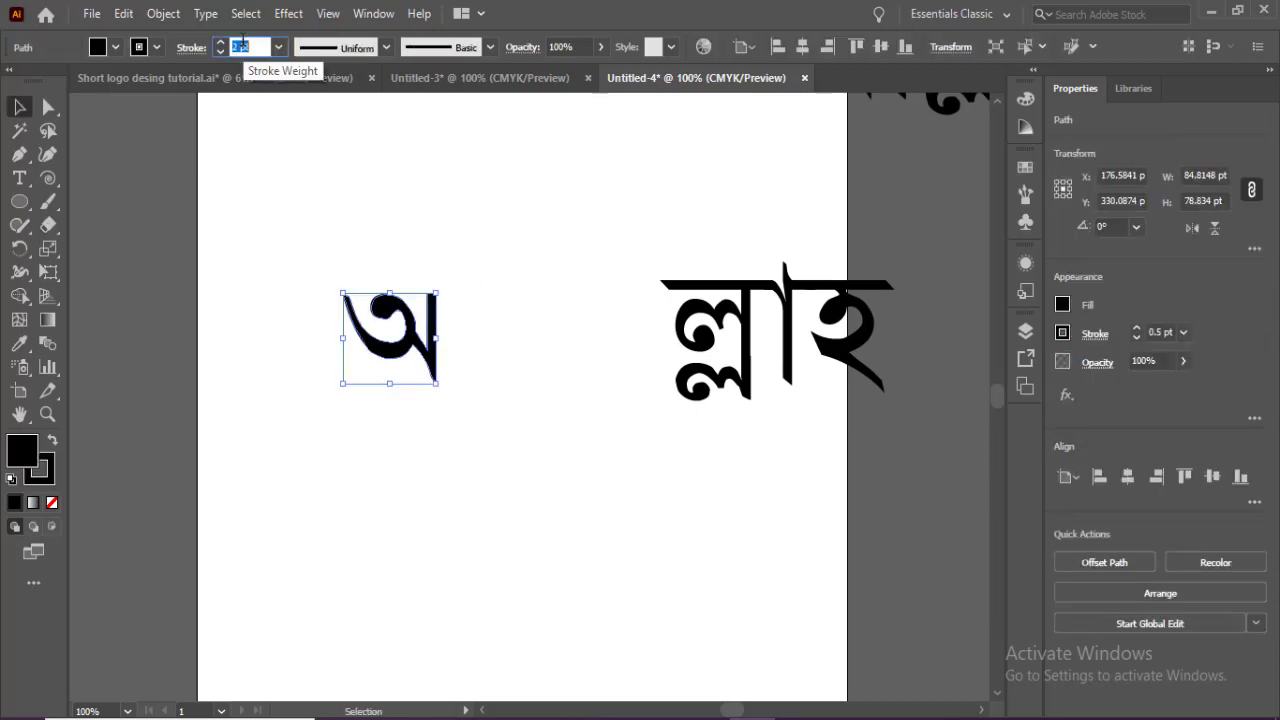
pyautogui.write('8')
pyautogui.press('Return')
pyautogui.click(157, 15)
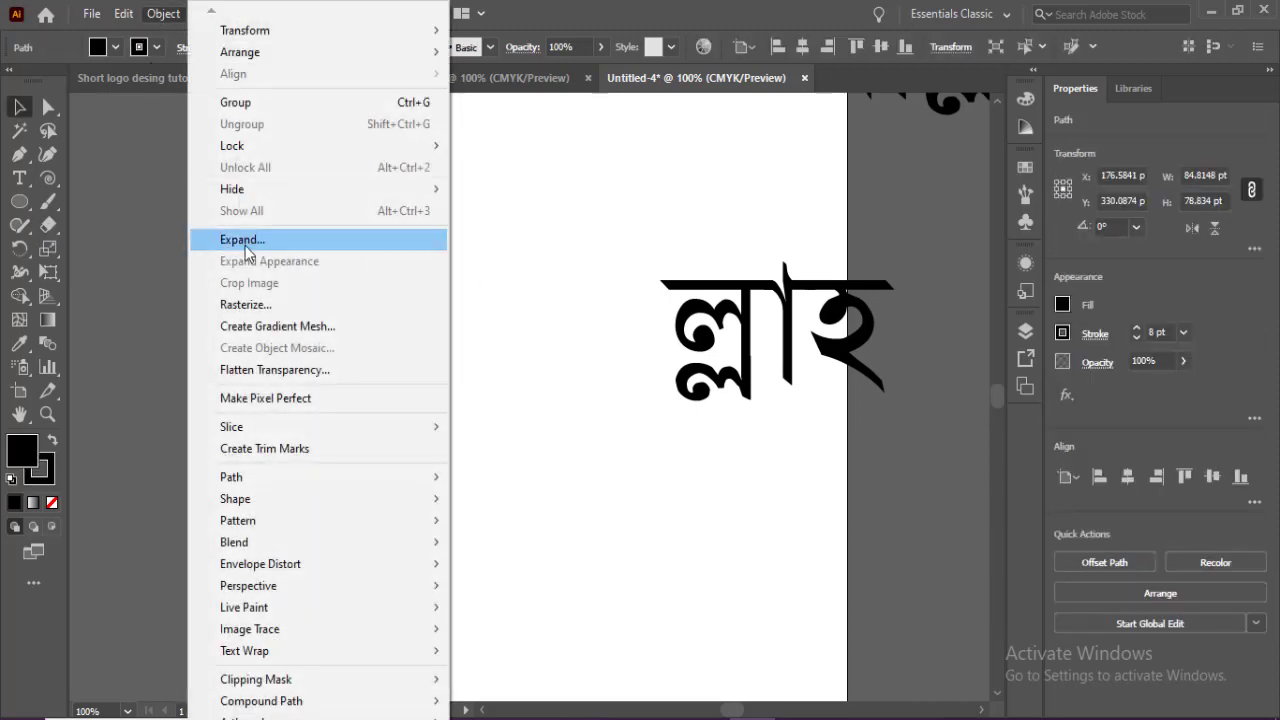
pyautogui.click(234, 240)
pyautogui.click(354, 464)
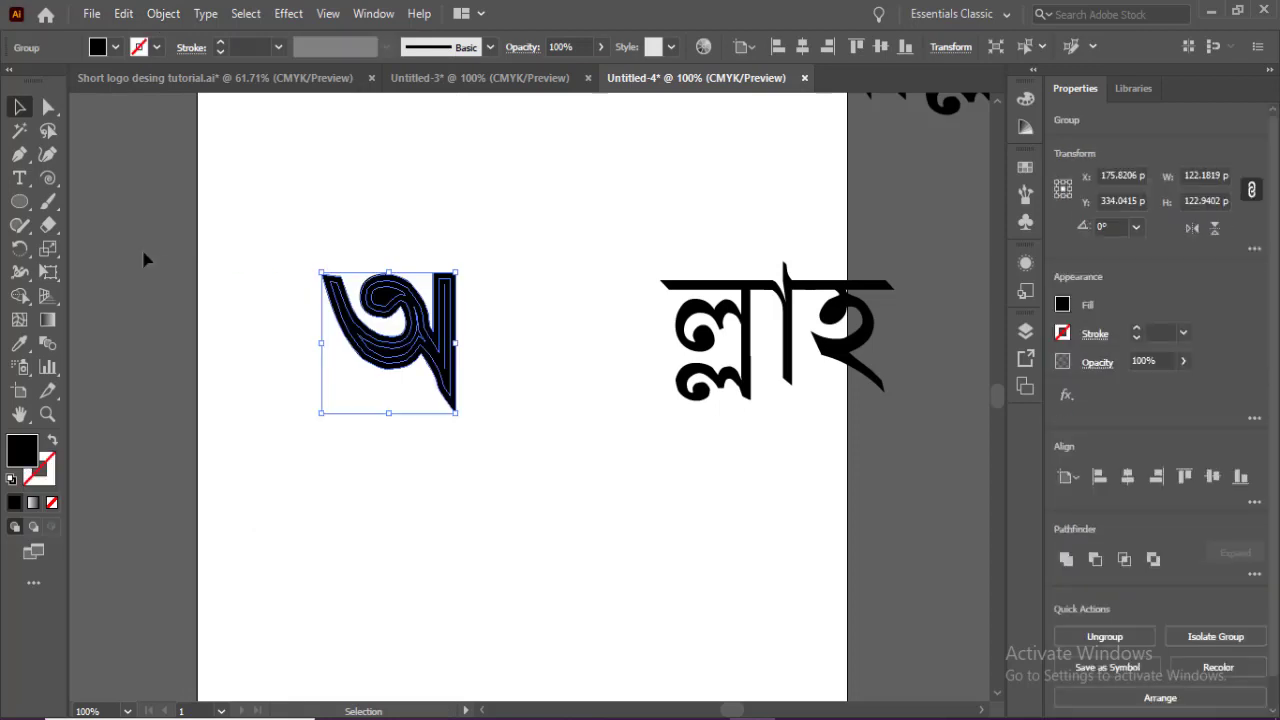
# Step: Merge the expanded pieces of the letter অ into one solid shape with the Shape Builder tool
pyautogui.click(22, 295)
pyautogui.moveTo(448, 333); pyautogui.dragTo(411, 345)
pyautogui.moveTo(411, 298); pyautogui.dragTo(378, 292)
pyautogui.hotkey('ctrl', 'shift', 'a')
# Step: Draw a black bar about 193 pt wide and 15 pt high above অ, round its left corners and set it on the letter as its headline
pyautogui.press('m')
pyautogui.moveTo(332, 245); pyautogui.dragTo(541, 261)
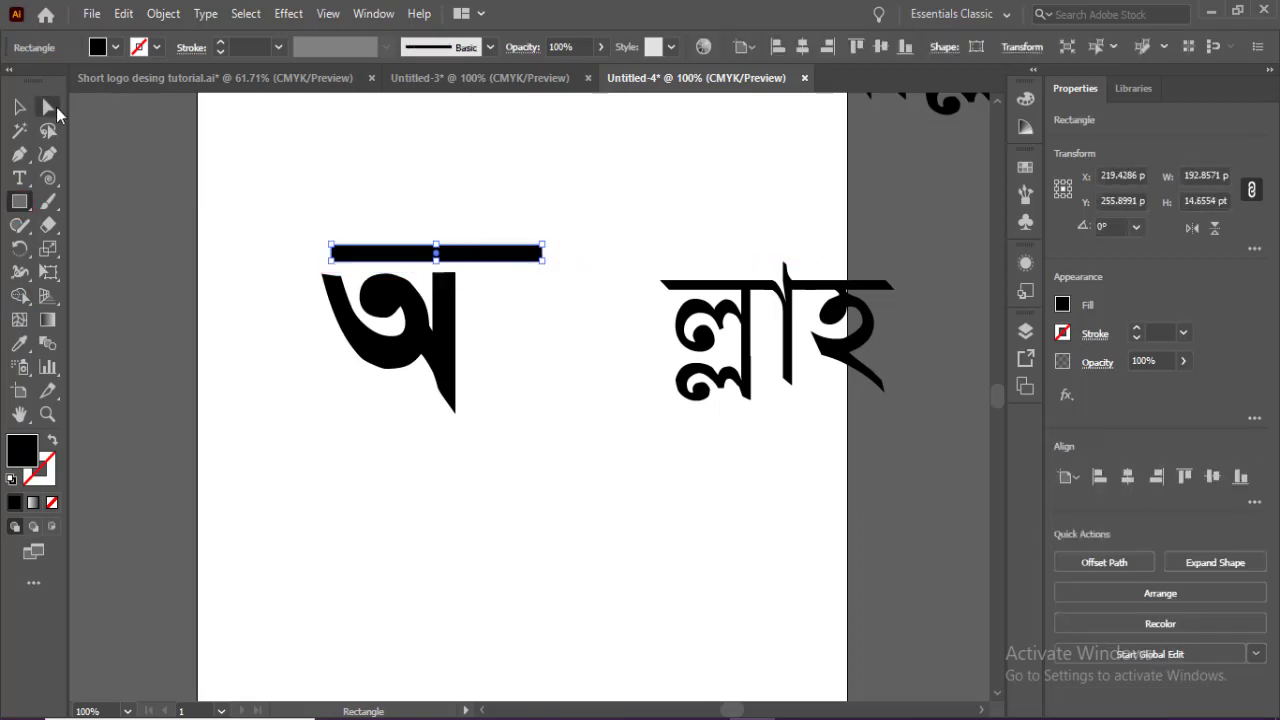
pyautogui.press('a')
pyautogui.hotkey('ctrl', 'shift', 'a')
pyautogui.click(335, 250)
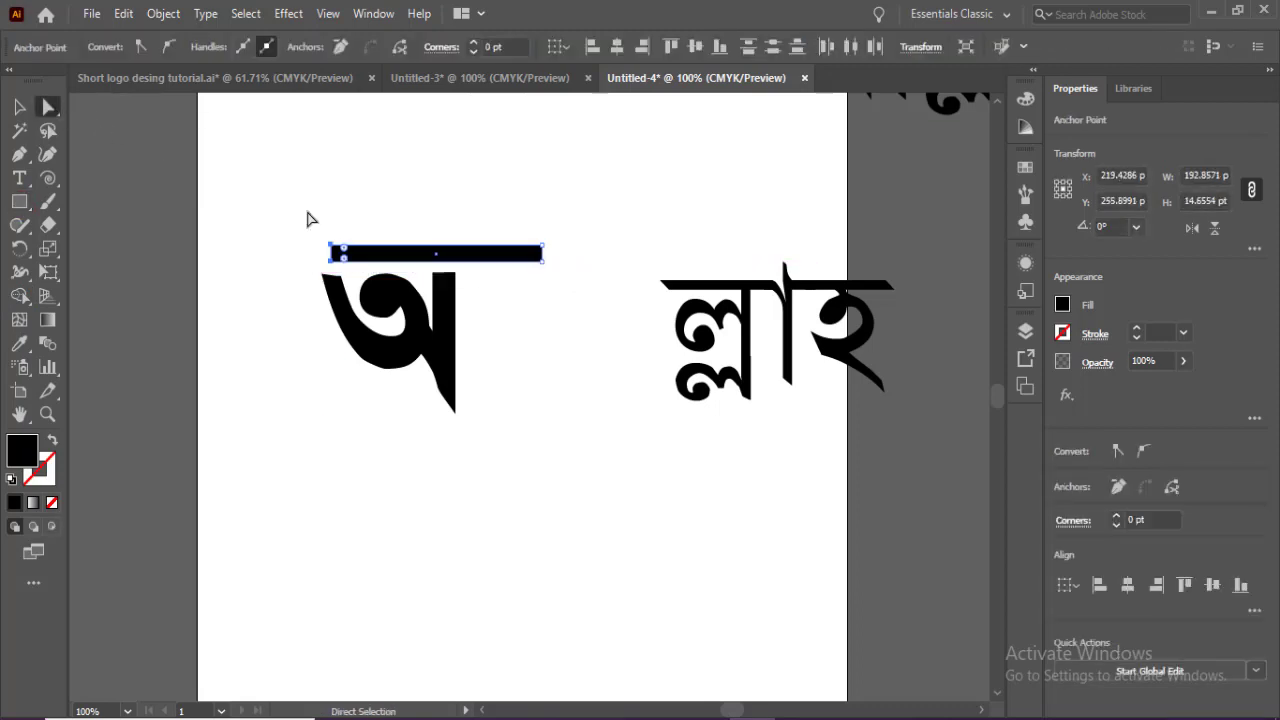
pyautogui.moveTo(344, 258); pyautogui.dragTo(486, 271)
pyautogui.click(20, 108)
pyautogui.click(537, 346)
# Step: Remove surplus anchor points and smooth the inner curve of the letter অ with Direct Selection
pyautogui.press('a')
pyautogui.hotkey('ctrl', '=')
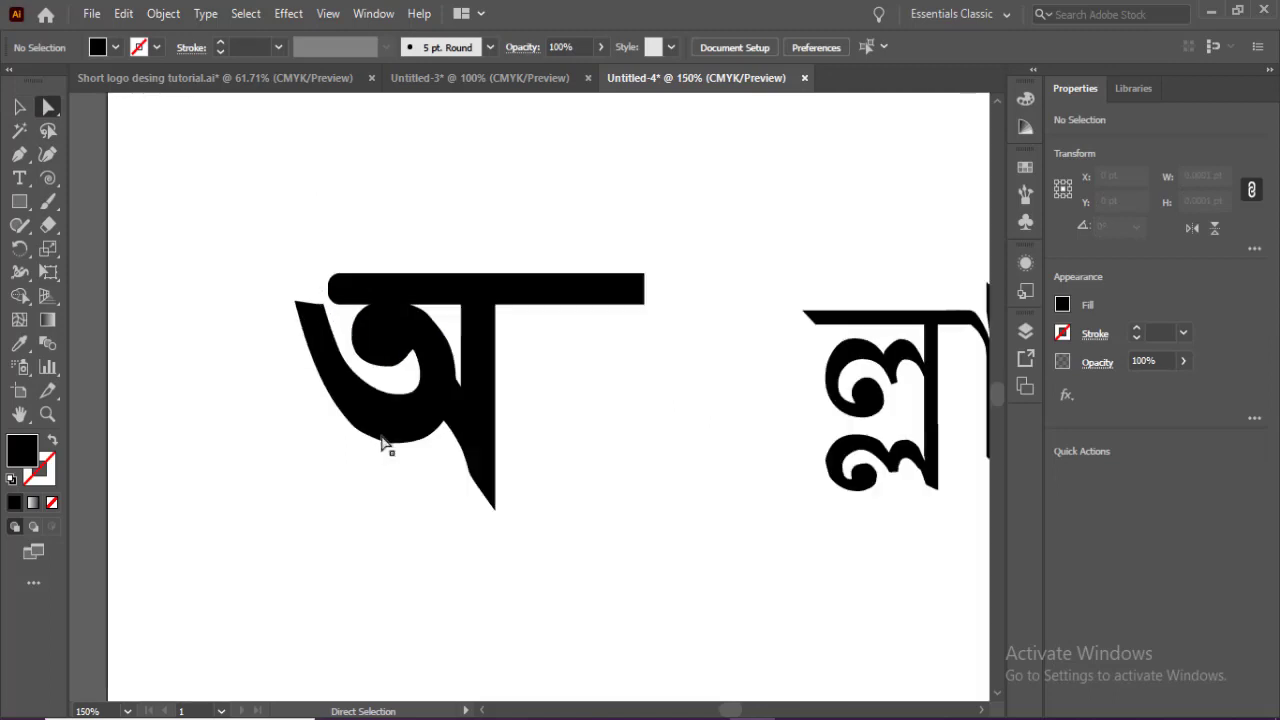
pyautogui.click(372, 401)
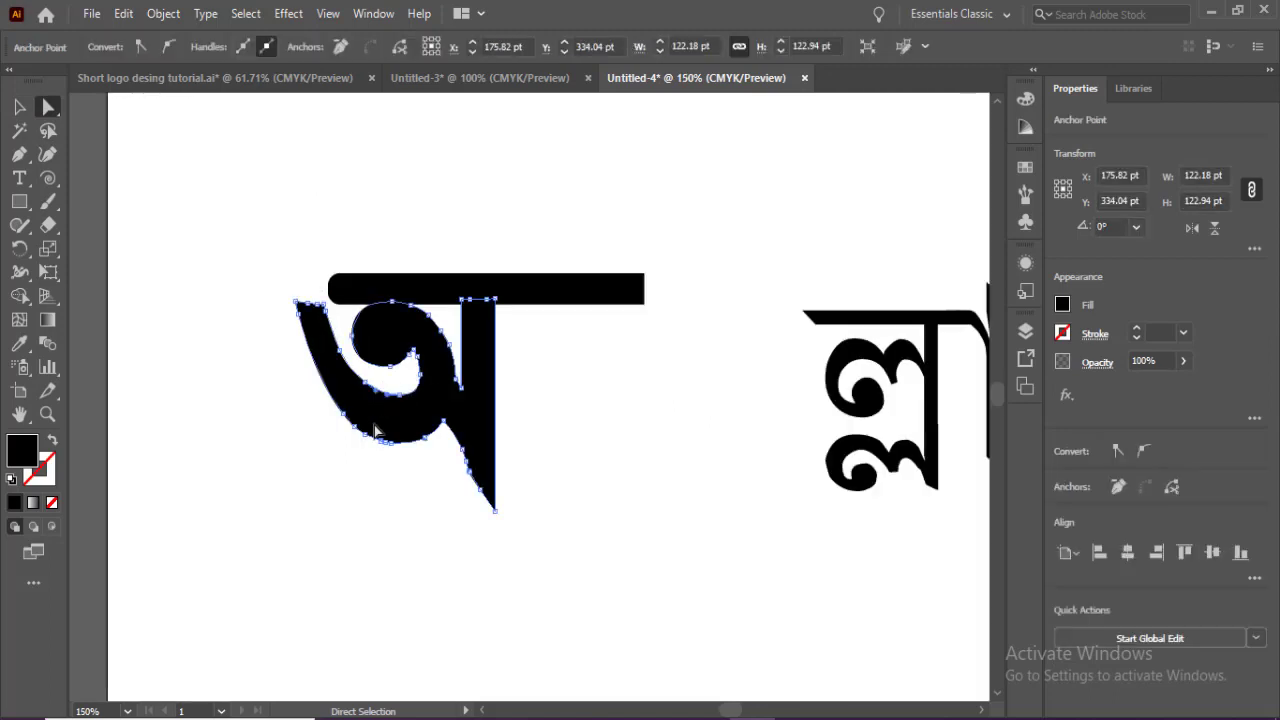
pyautogui.click(403, 482)
pyautogui.click(365, 382)
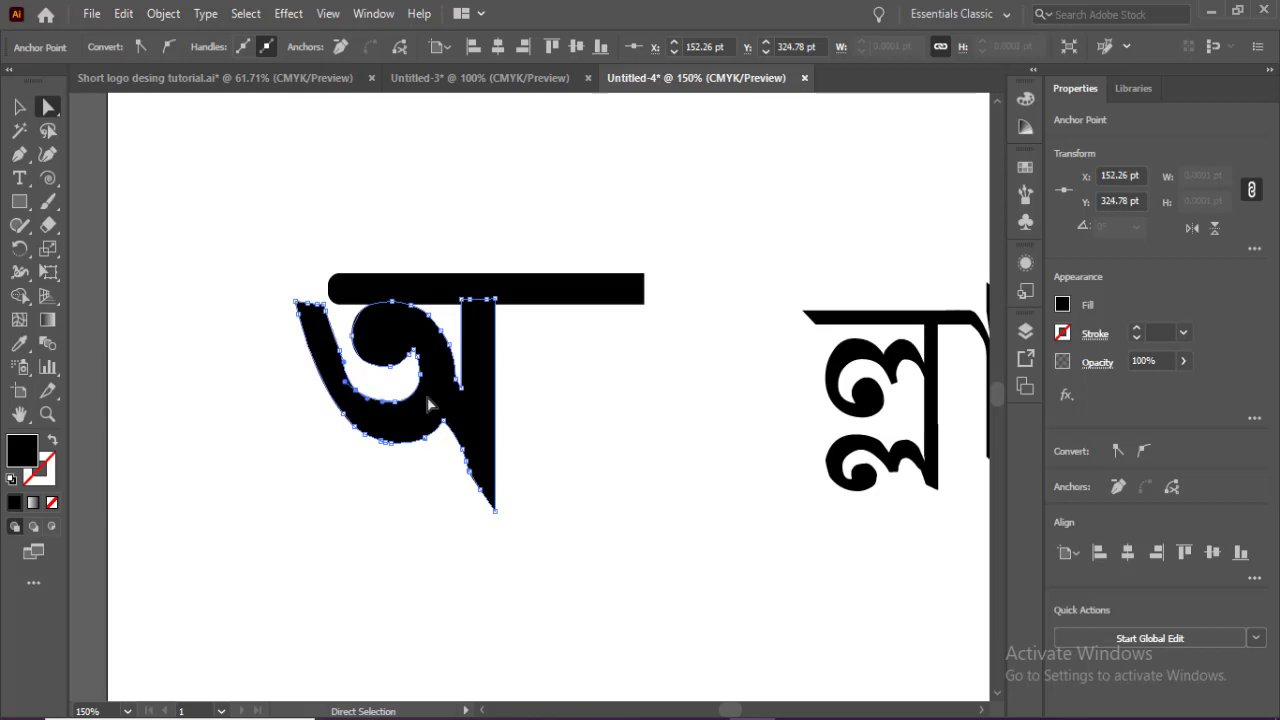
pyautogui.click(428, 402)
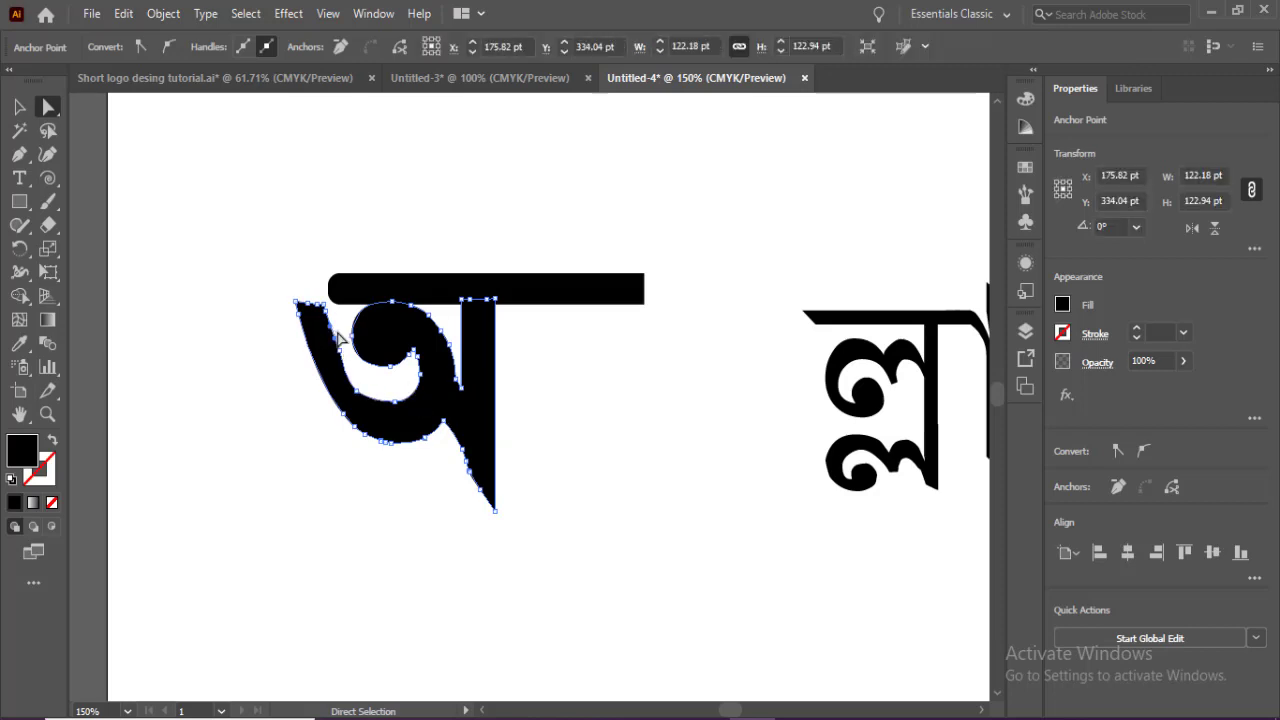
pyautogui.click(340, 351)
# Step: Pull in the anchor points at the upper tip of the letter's left tail to make the tail narrower
pyautogui.hotkey('ctrl', '+')
pyautogui.hotkey('ctrl', '+')
pyautogui.click(488, 245)
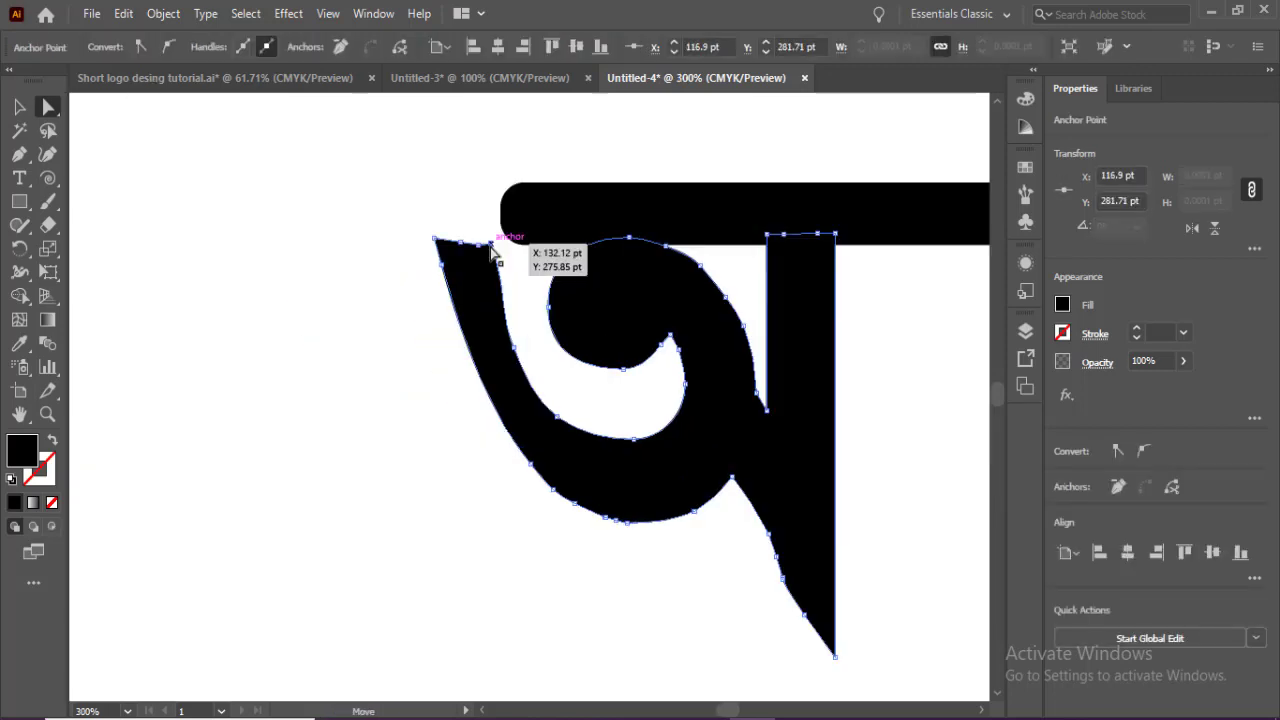
pyautogui.moveTo(496, 258); pyautogui.dragTo(472, 257)
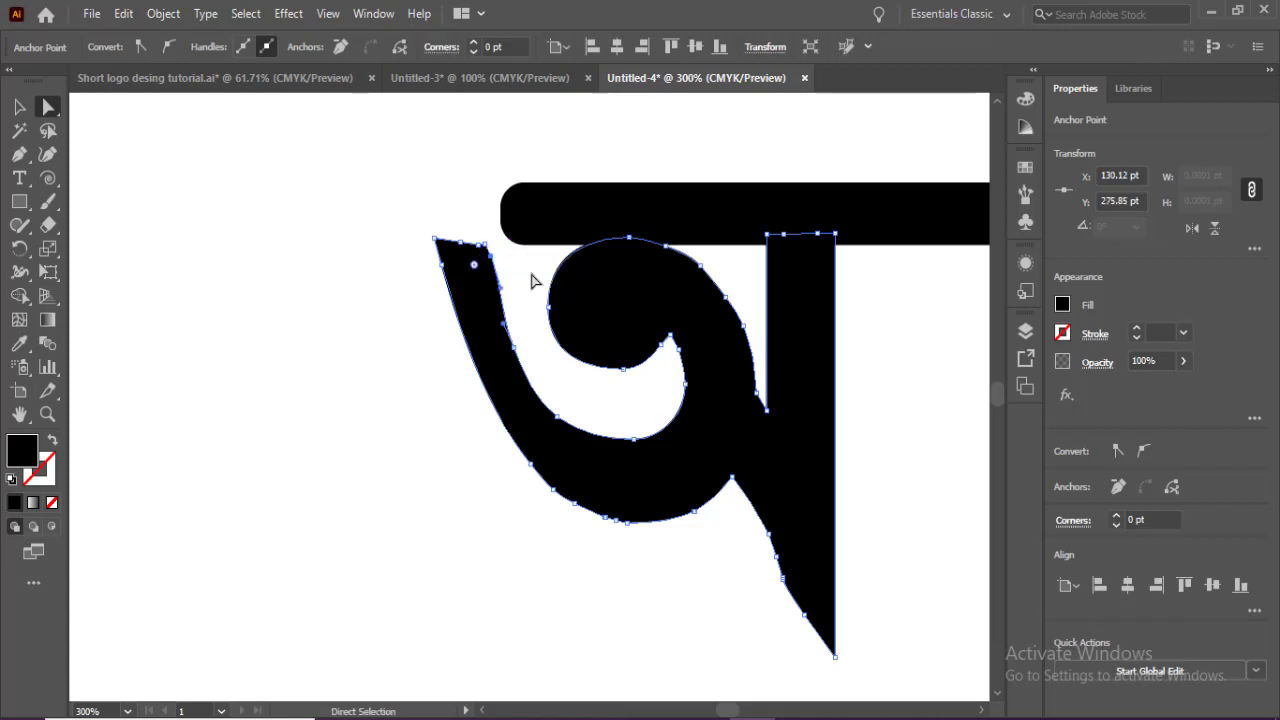
pyautogui.click(494, 261)
pyautogui.click(484, 245)
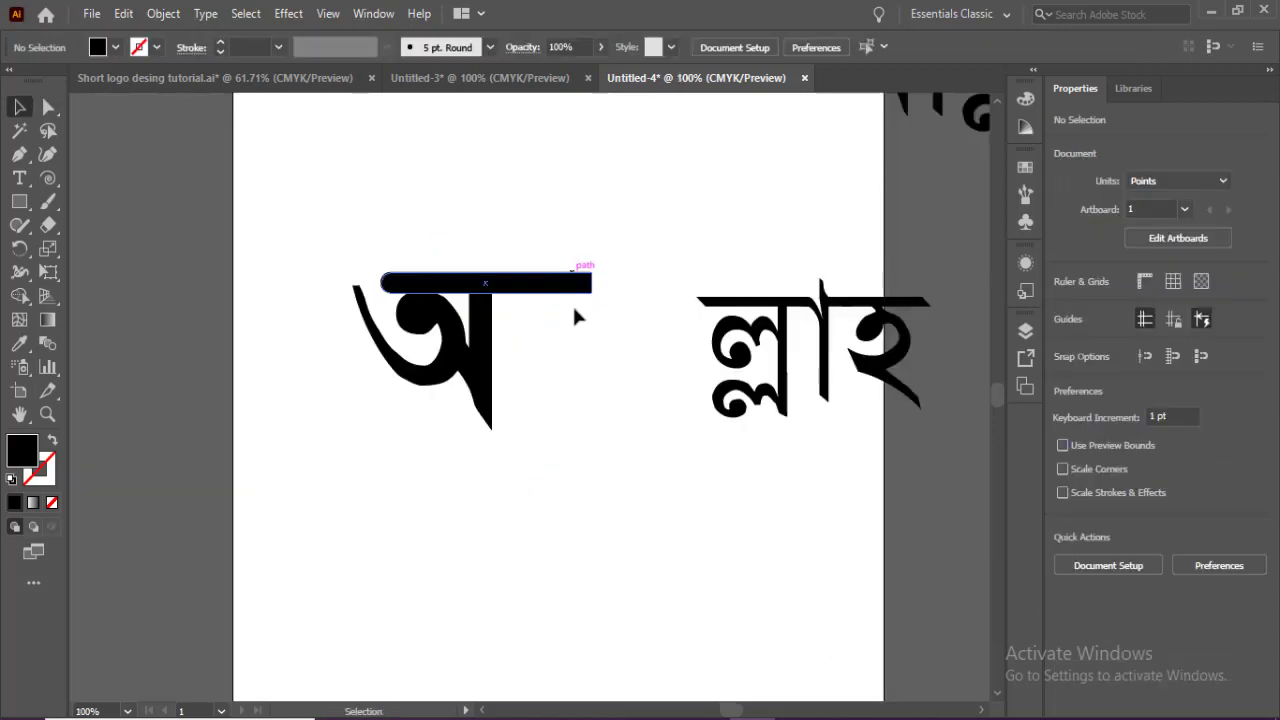
# Step: Duplicate the headline bar and rotate the copy upright to cross the headline beside অ as its vertical stroke
pyautogui.moveTo(582, 283); pyautogui.dragTo(606, 415)
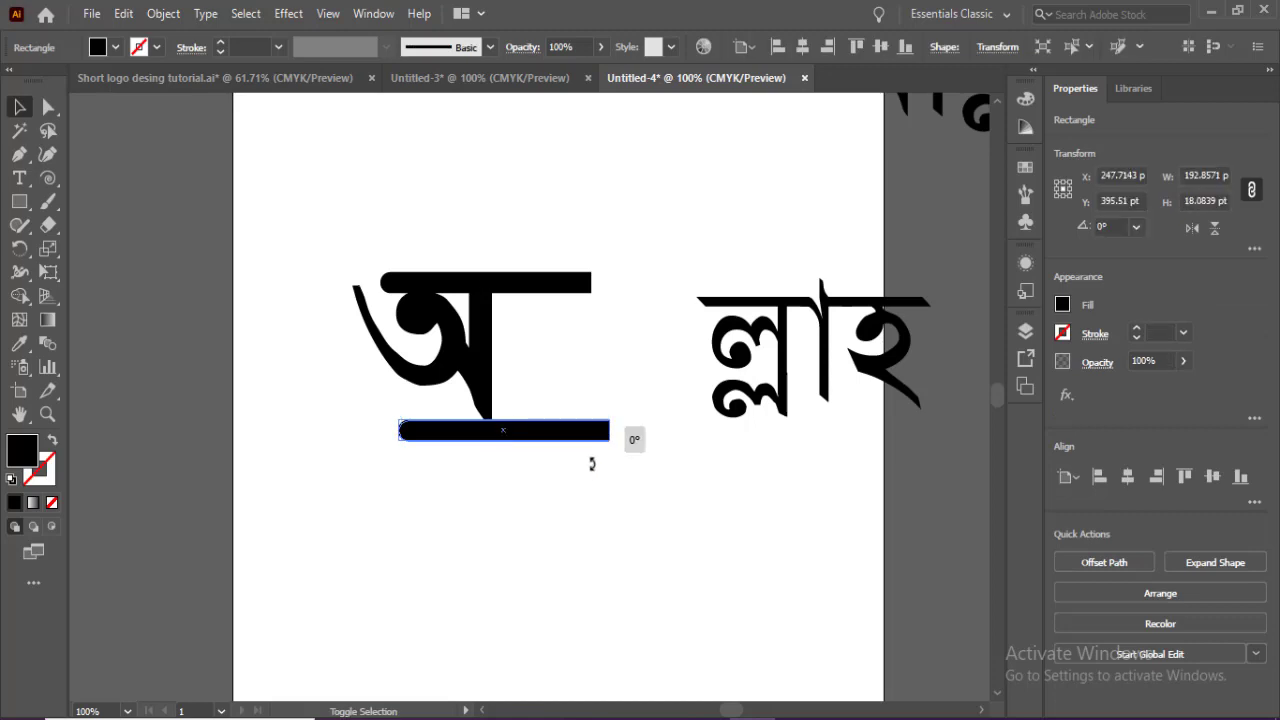
pyautogui.moveTo(592, 463); pyautogui.dragTo(517, 491)
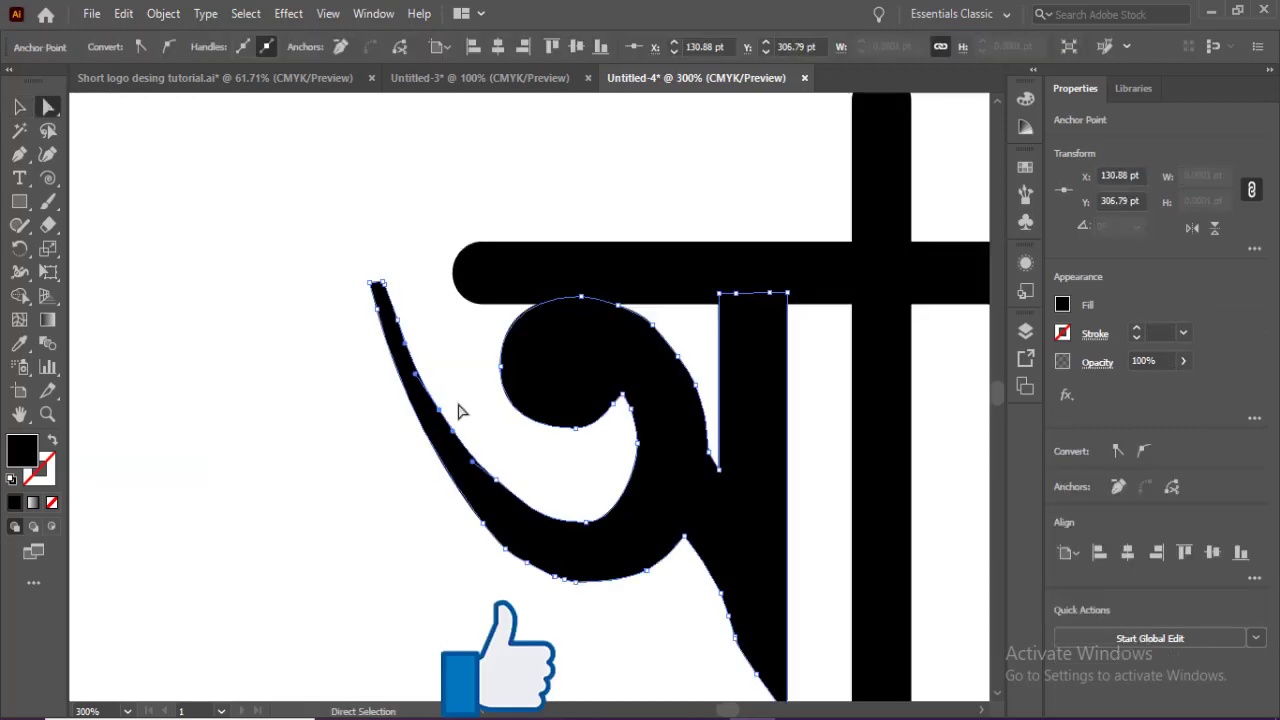
# Step: Refine the anchor points along the inner edge of the left tail of অ for a smoother taper
pyautogui.click(459, 410)
pyautogui.click(502, 478)
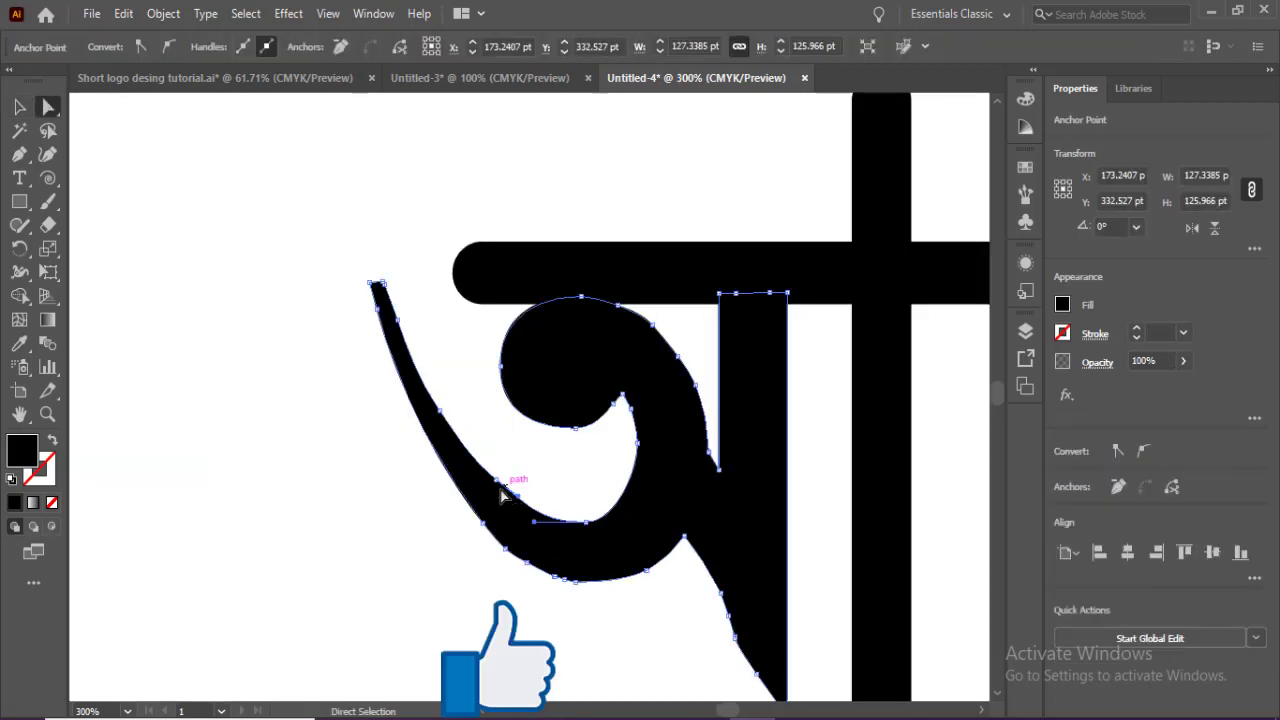
pyautogui.press('v')
pyautogui.click(213, 430)
pyautogui.hotkey('ctrl', '0')
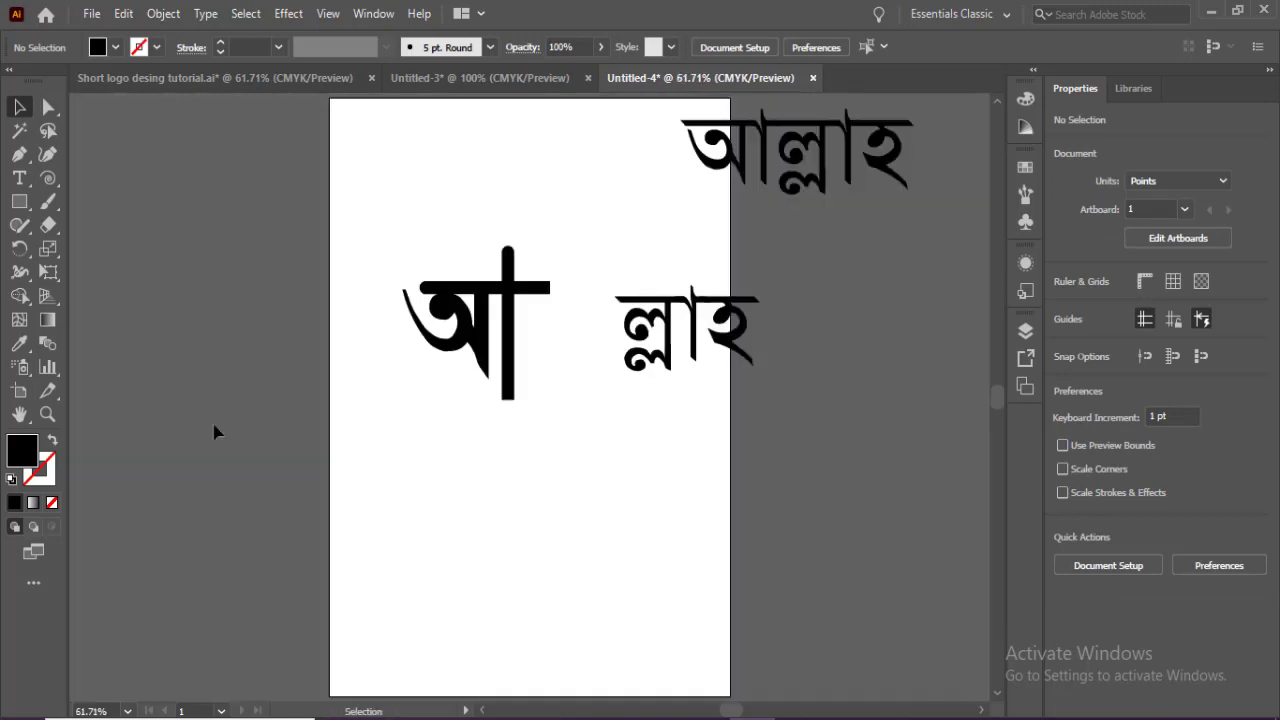
# Step: Draw a black circle about 130 pt wide above the letter, copy it to the left, and cut the original down to its upper half
pyautogui.click(491, 418)
pyautogui.press('l')
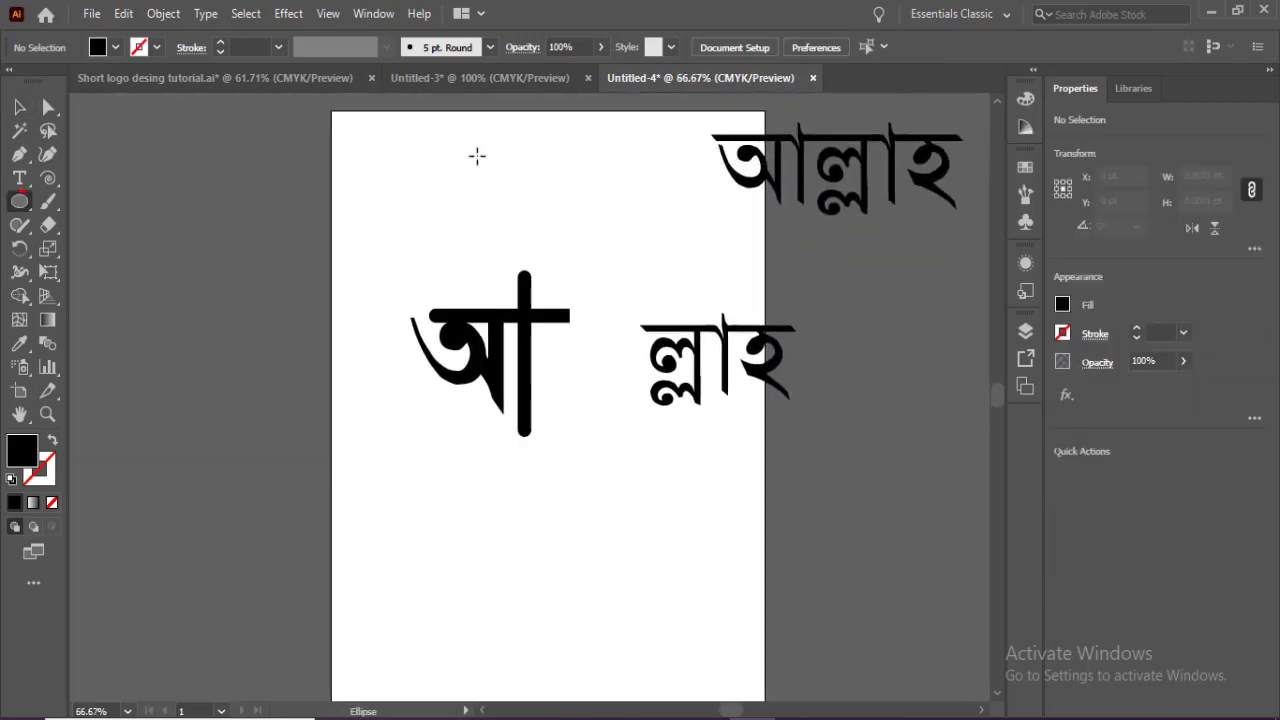
pyautogui.moveTo(477, 154); pyautogui.dragTo(379, 207)
pyautogui.press('v')
pyautogui.click(525, 186)
pyautogui.click(580, 228)
pyautogui.moveTo(589, 234); pyautogui.dragTo(452, 180)
pyautogui.press('Delete')
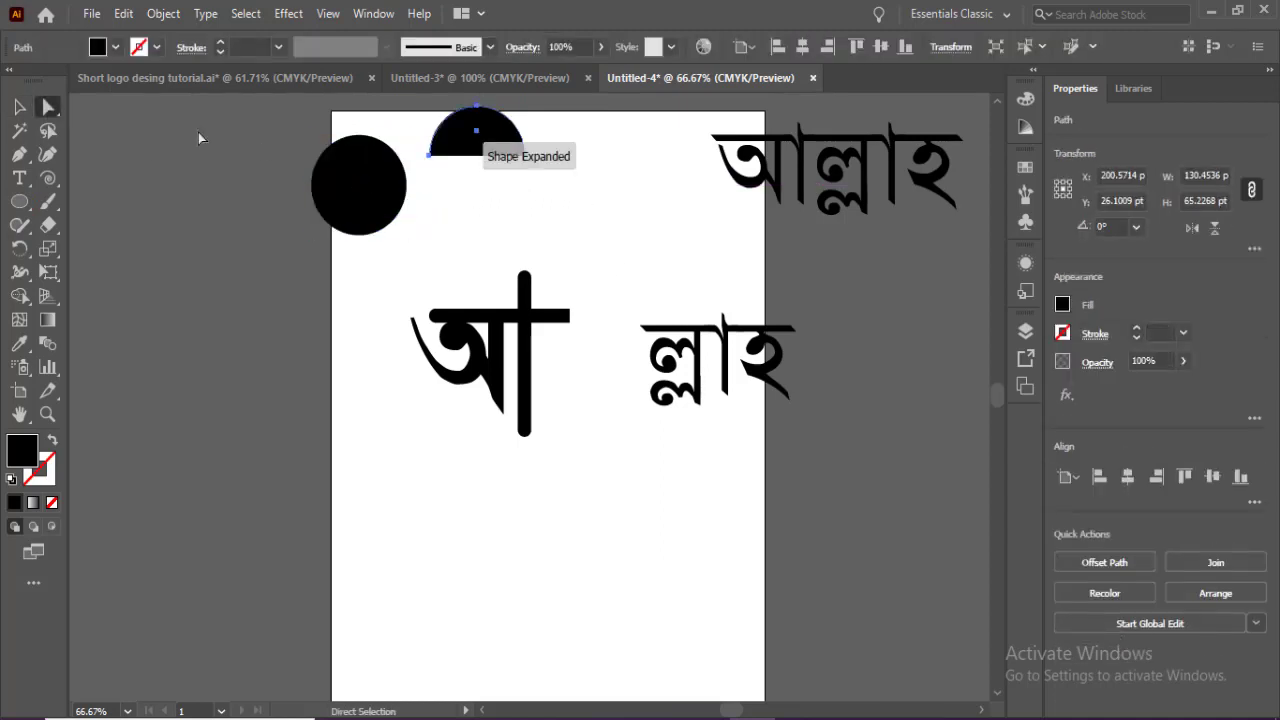
# Step: Move the half circle to the right and line up three scaled-down circles side by side along its flat edge
pyautogui.click(24, 109)
pyautogui.moveTo(481, 147); pyautogui.dragTo(574, 201)
pyautogui.click(381, 180)
pyautogui.moveTo(406, 135); pyautogui.dragTo(546, 226)
pyautogui.click(634, 240)
# Step: Cut the three small circles out of the half circle with Shape Builder to form a scalloped umbrella canopy
pyautogui.moveTo(452, 165); pyautogui.dragTo(640, 220)
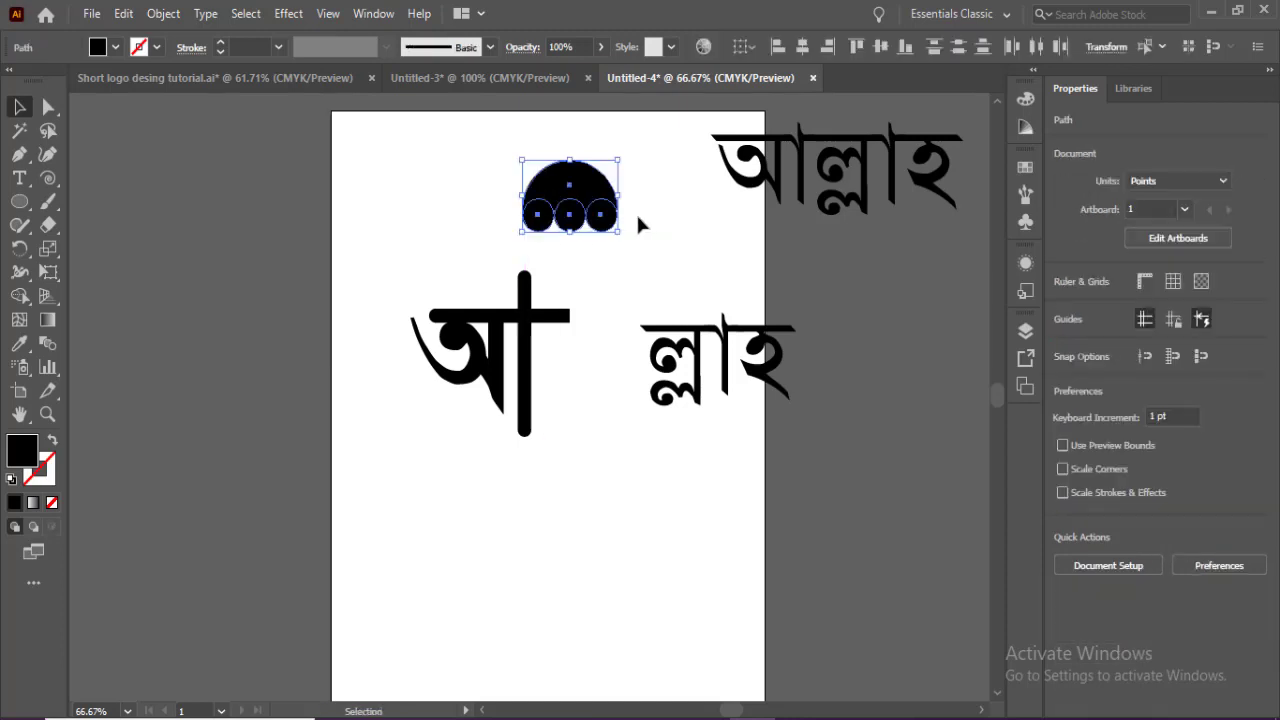
pyautogui.hotkey('shift', 'm')
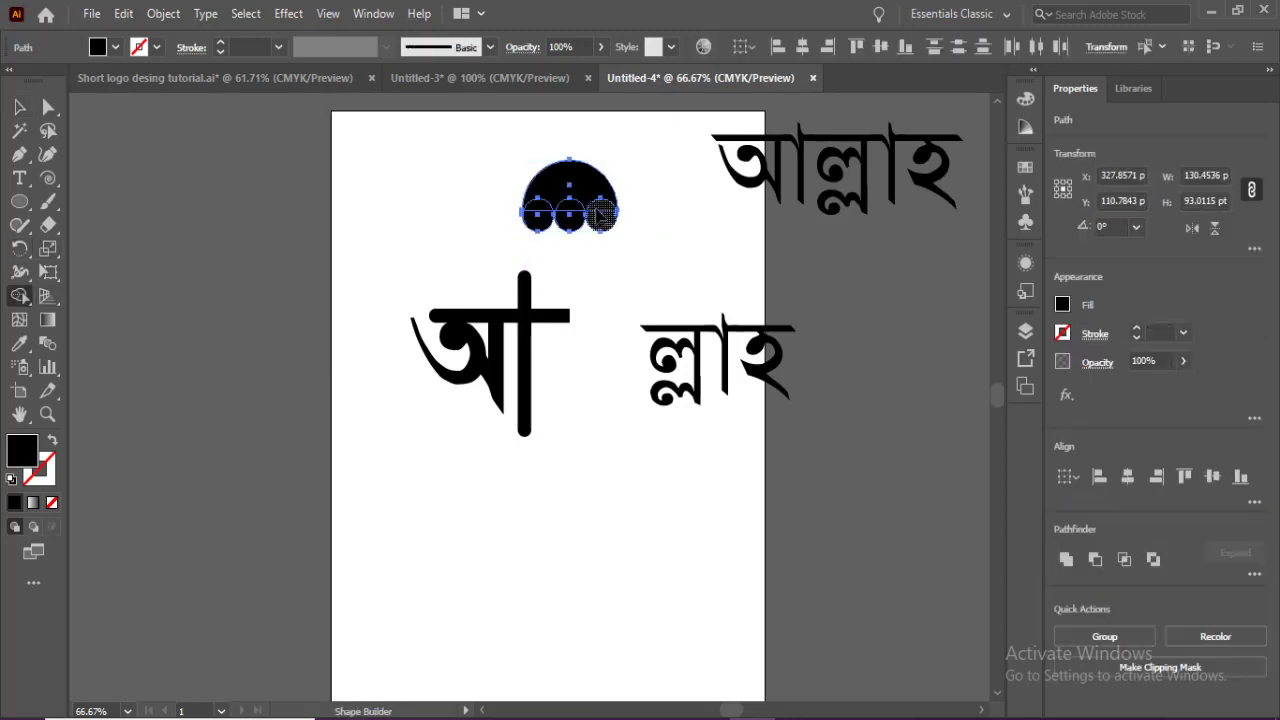
pyautogui.keyDown('alt'); pyautogui.click(539, 229); pyautogui.keyUp('alt')
# Step: Center the enlarged umbrella canopy over the vertical stroke and raise the stroke so its tip extends above the canopy
pyautogui.moveTo(585, 195)
pyautogui.mouseDown()
pyautogui.moveTo(536, 263)
pyautogui.moveTo(580, 285)
pyautogui.mouseUp()
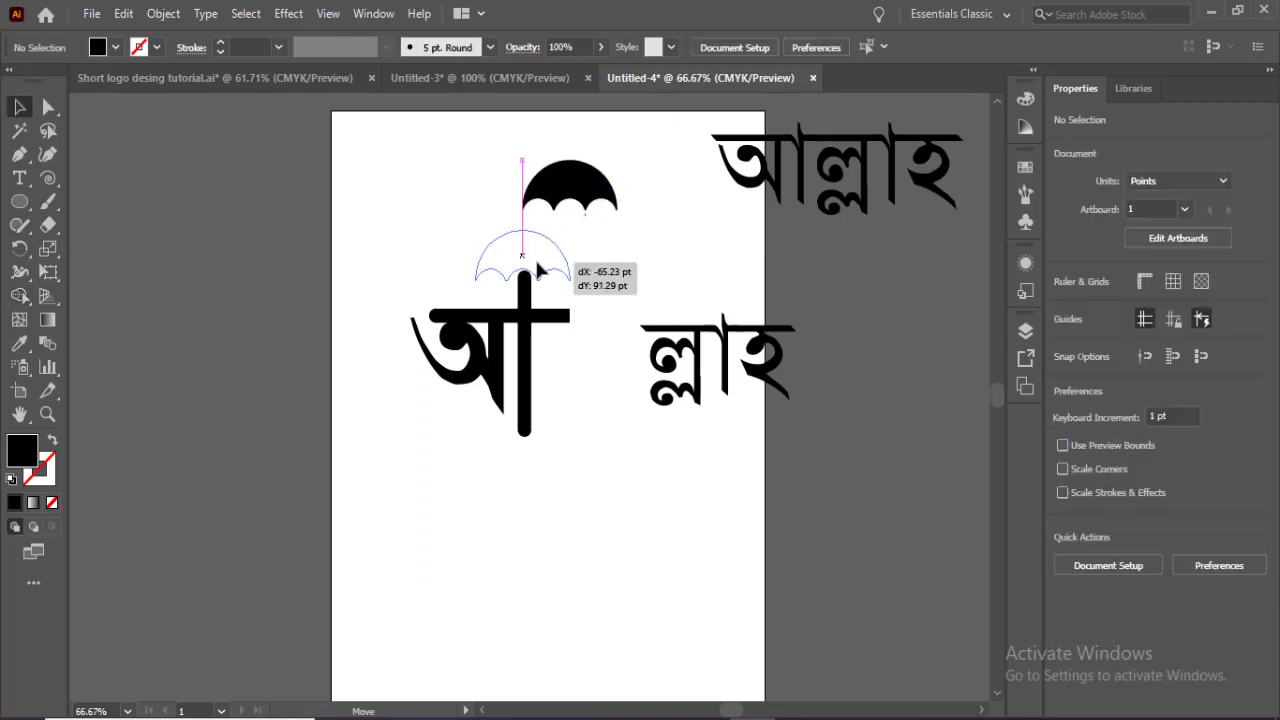
pyautogui.click(641, 260)
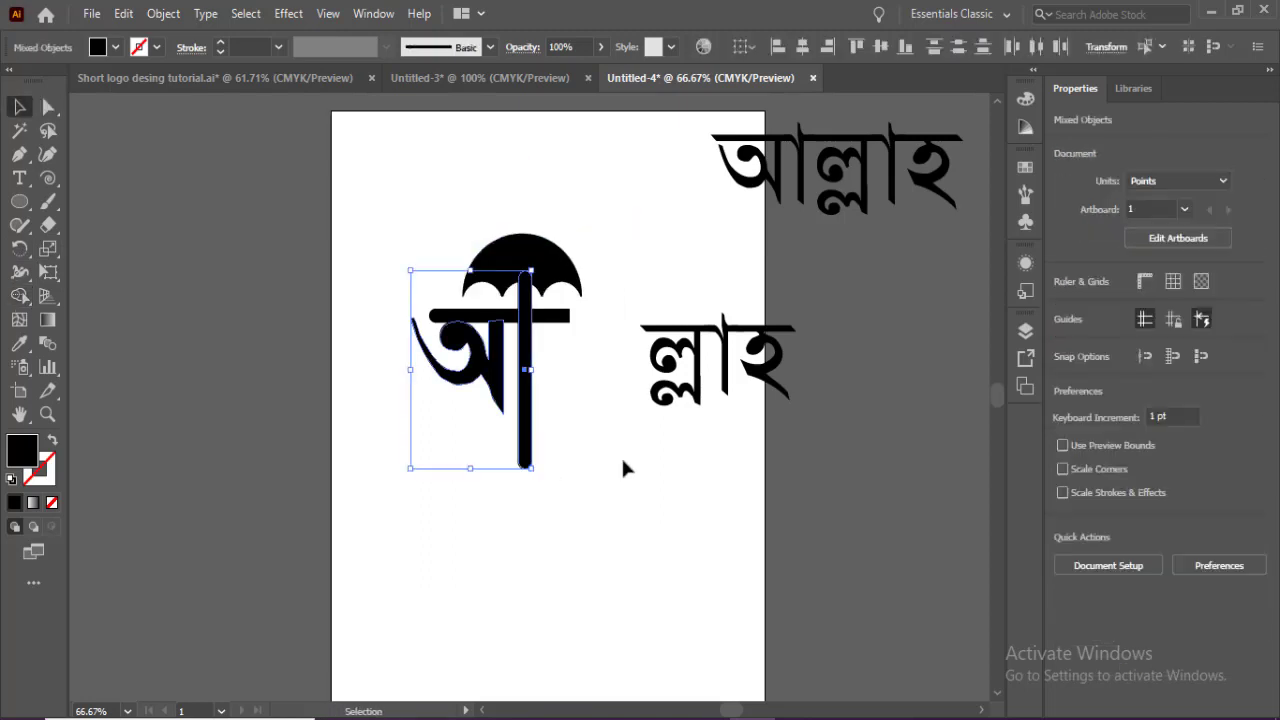
pyautogui.moveTo(614, 477); pyautogui.dragTo(524, 423)
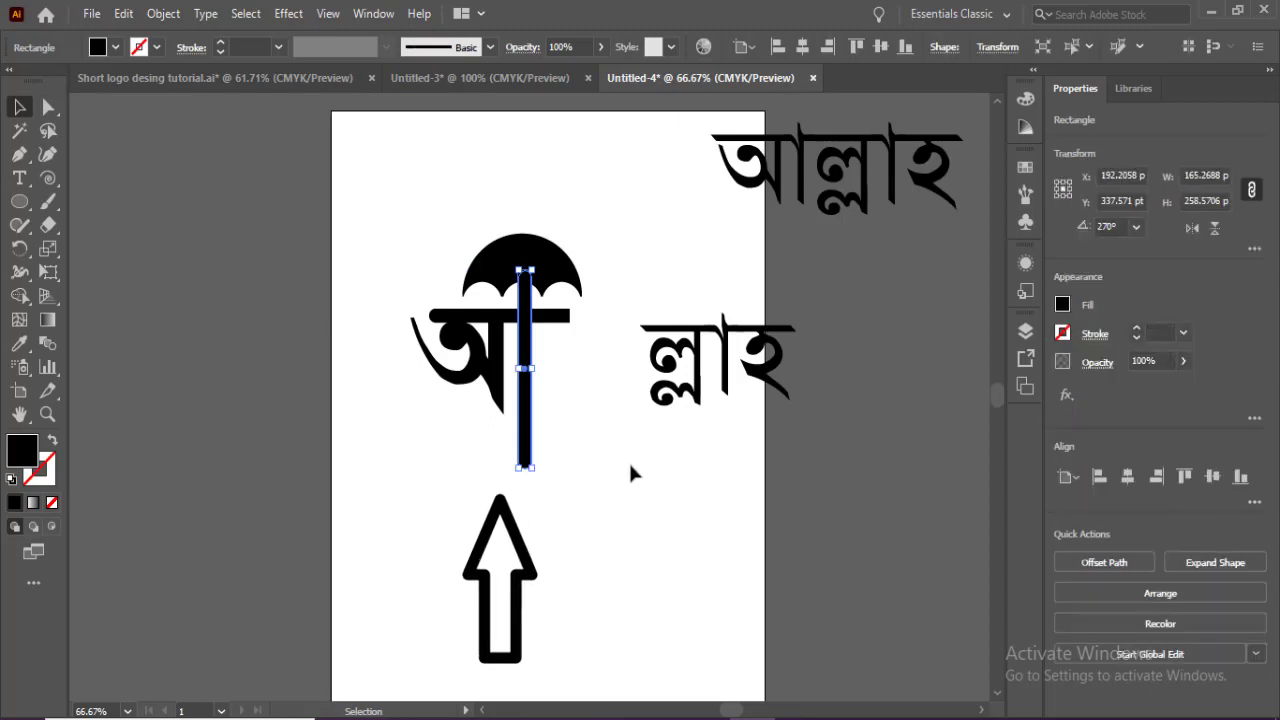
pyautogui.hotkey('shift', 'Up')
pyautogui.hotkey('shift', 'Up')
# Step: Move the umbrella canopy and its vertical stroke slightly down toward the headline bar
pyautogui.moveTo(616, 252); pyautogui.dragTo(507, 253)
pyautogui.moveTo(507, 253); pyautogui.dragTo(538, 257)
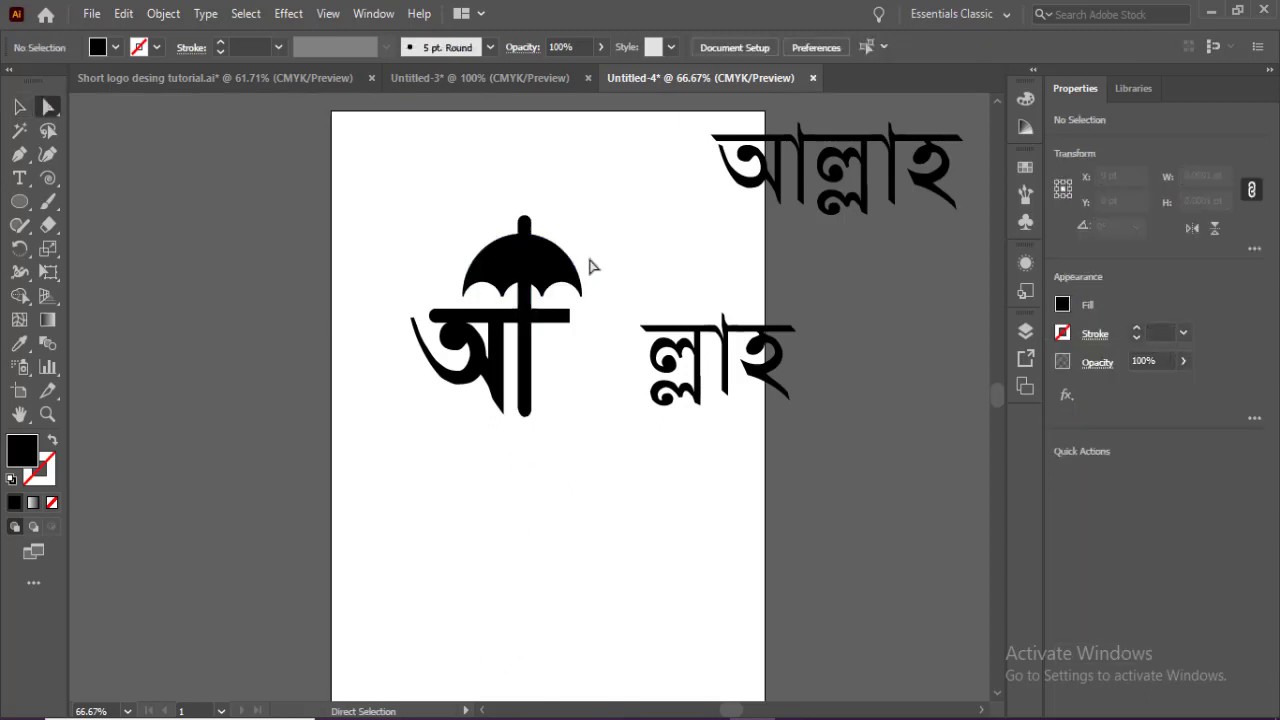
pyautogui.click(21, 108)
pyautogui.hotkey('shift', 'Down')
pyautogui.click(554, 504)
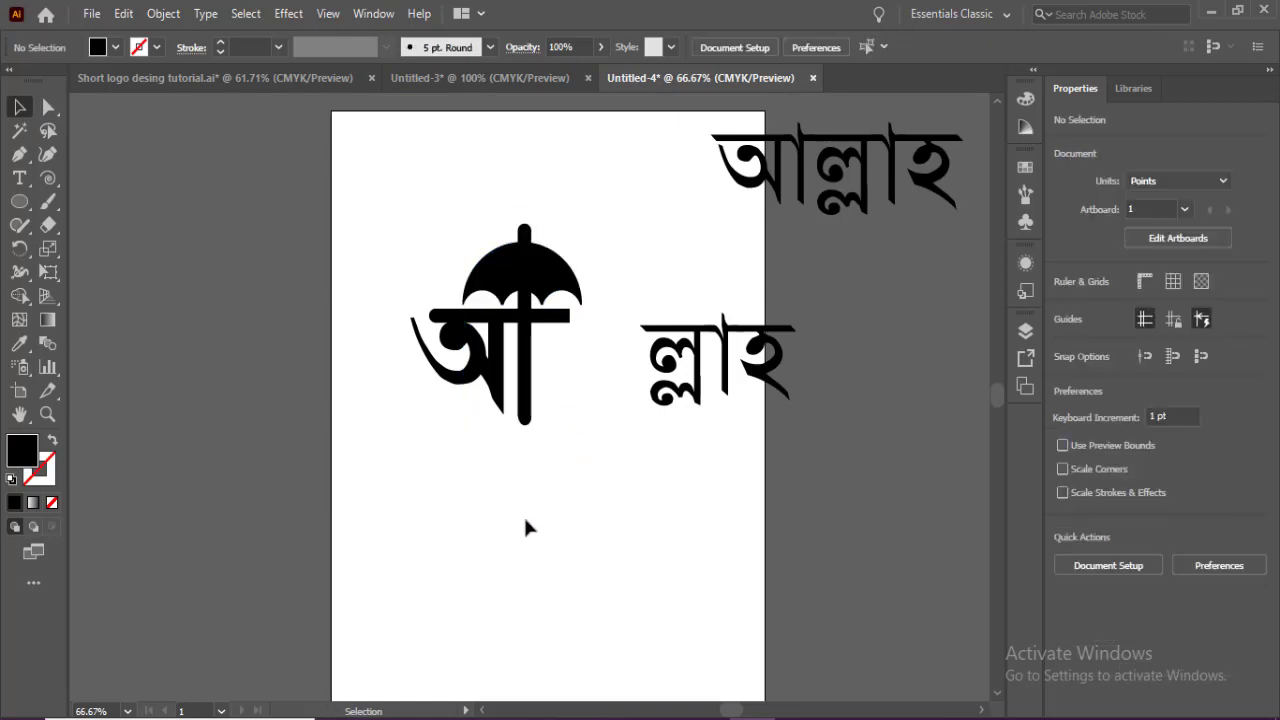
# Step: Lower the umbrella's vertical stroke slightly so that less of its rounded tip extends above the canopy
pyautogui.moveTo(511, 402); pyautogui.dragTo(511, 402)
pyautogui.press('Down')
pyautogui.press('Down')
pyautogui.press('Down')
pyautogui.press('Down')
pyautogui.press('Down')
pyautogui.press('Down')
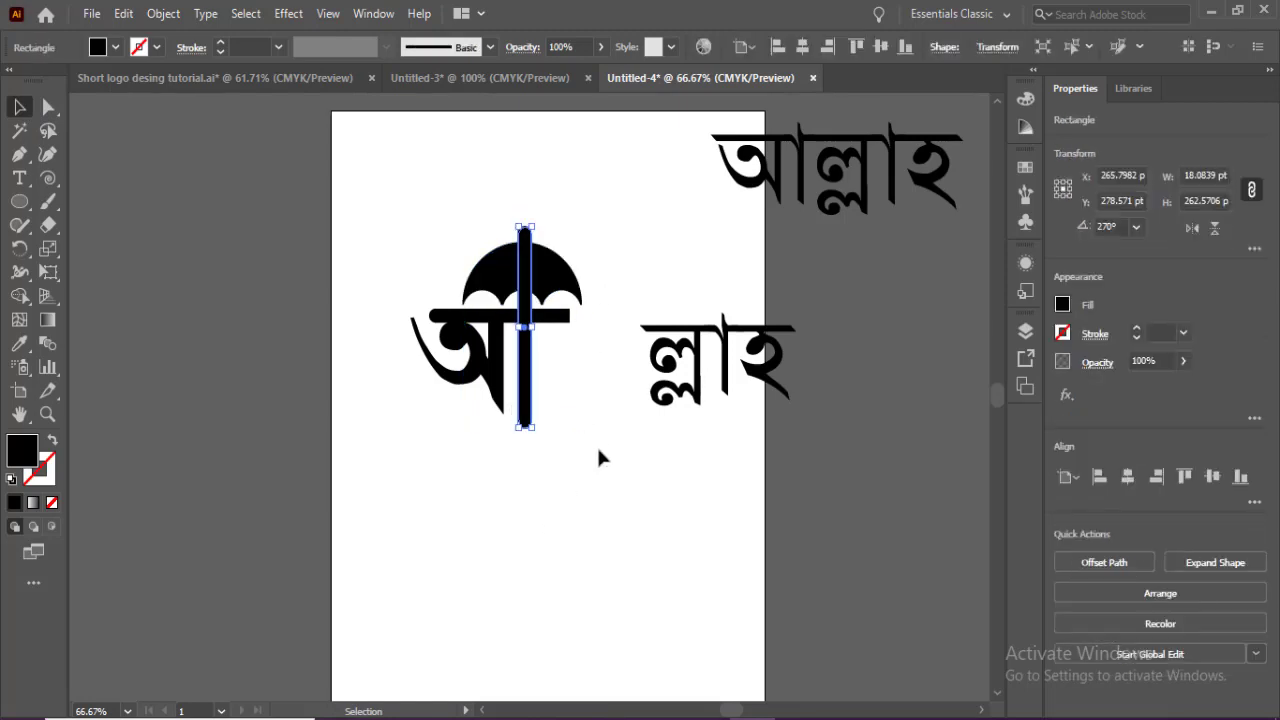
pyautogui.click(591, 452)
pyautogui.moveTo(606, 247); pyautogui.dragTo(506, 276)
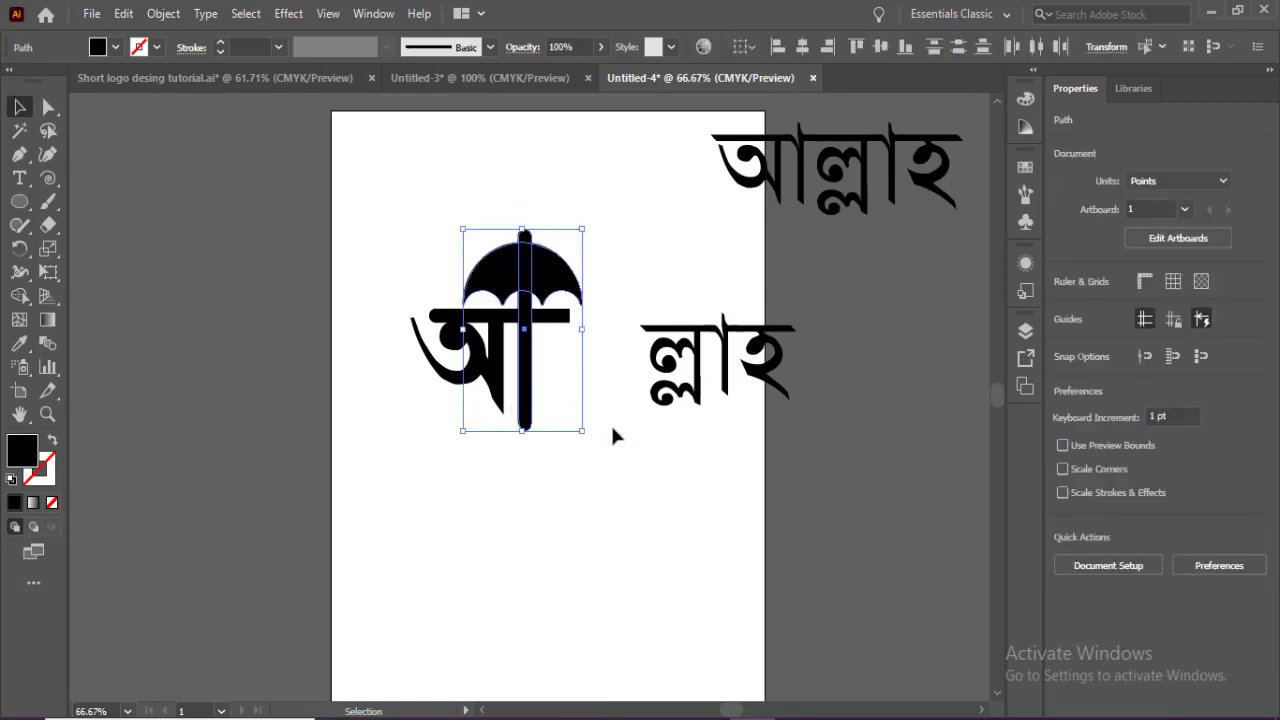
pyautogui.click(611, 430)
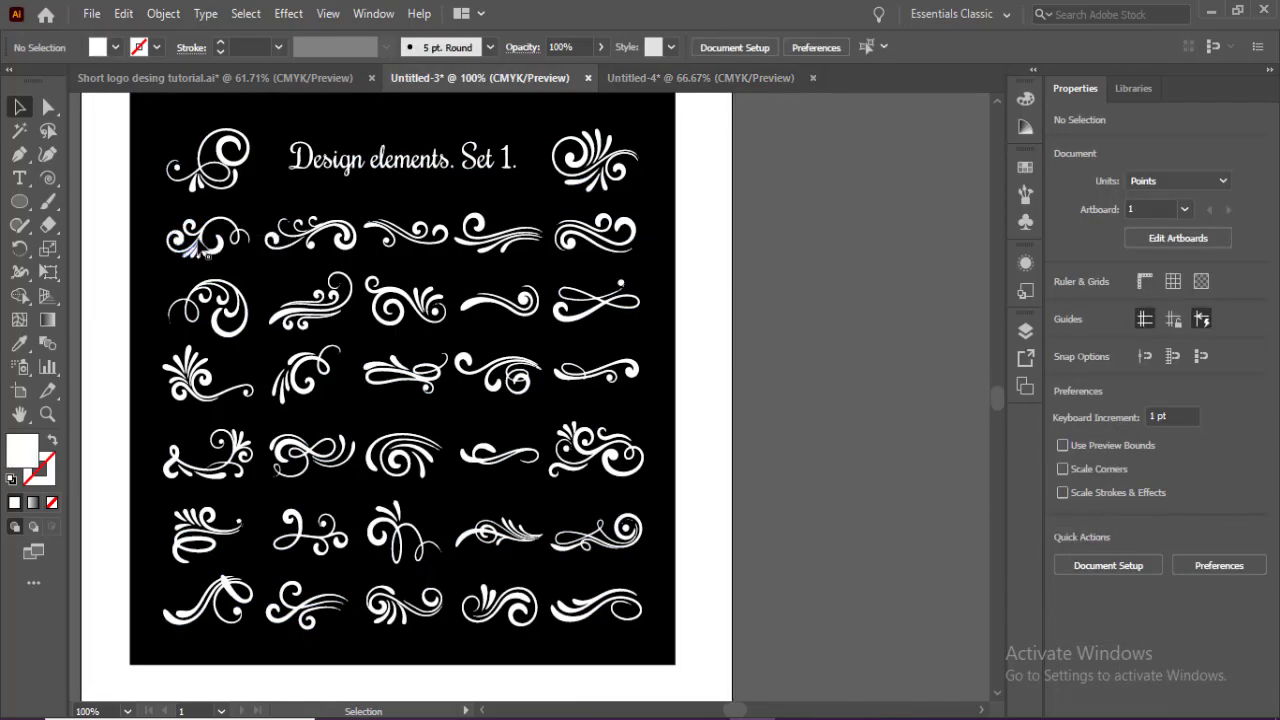
# Step: Ungroup the ornament set in Untitled-3 and copy the first ornament below its title row into Short logo desing tutorial.ai
pyautogui.click(200, 247)
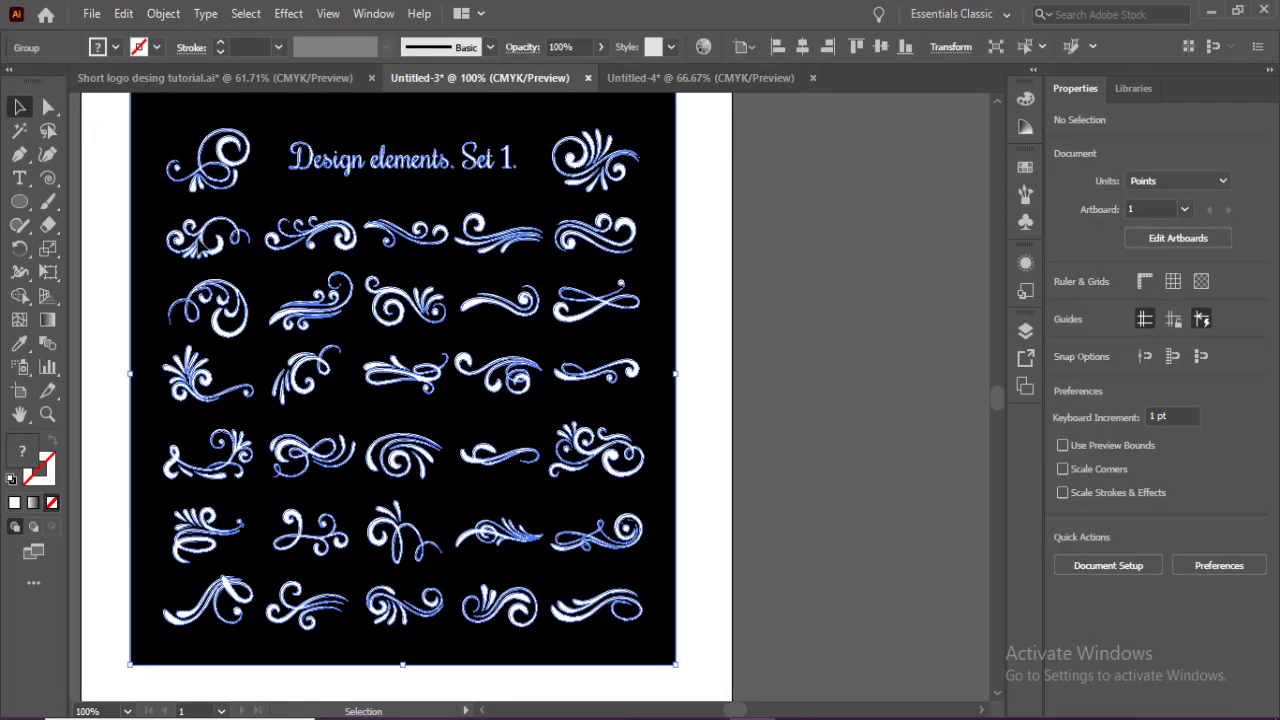
pyautogui.rightClick(200, 247)
pyautogui.click(252, 403)
pyautogui.click(246, 254)
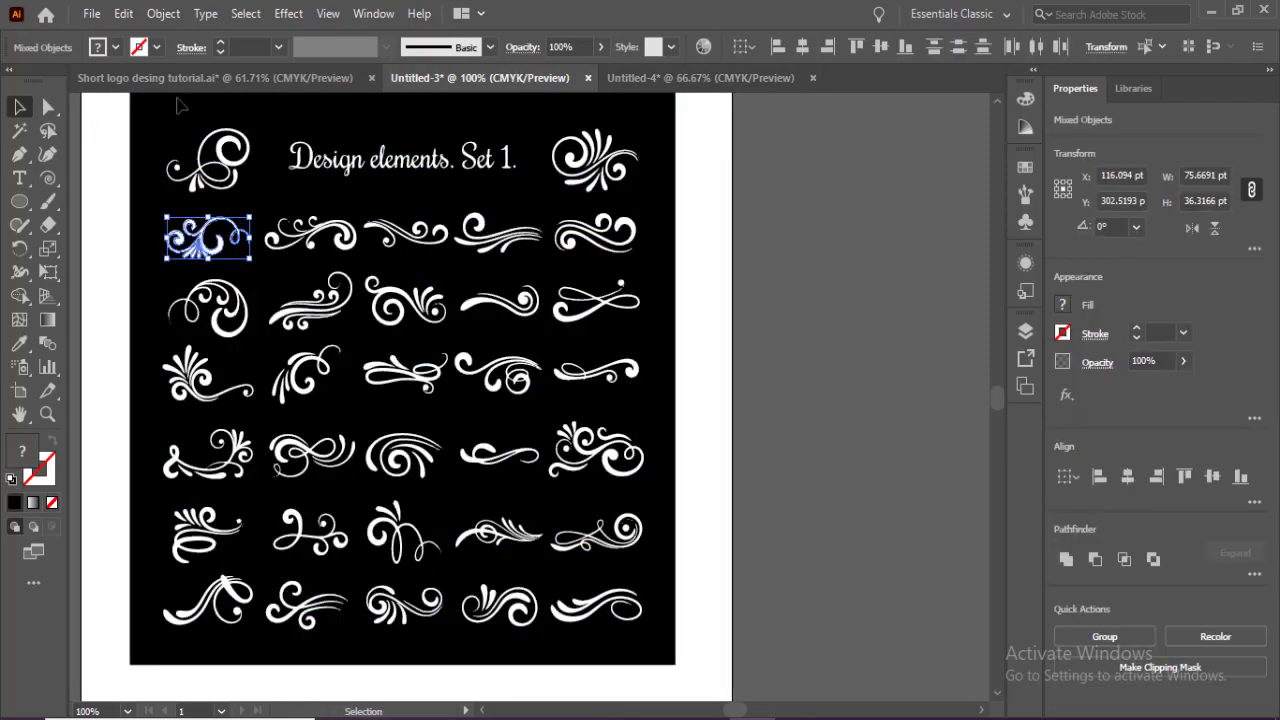
pyautogui.hotkey('ctrl', 'v')
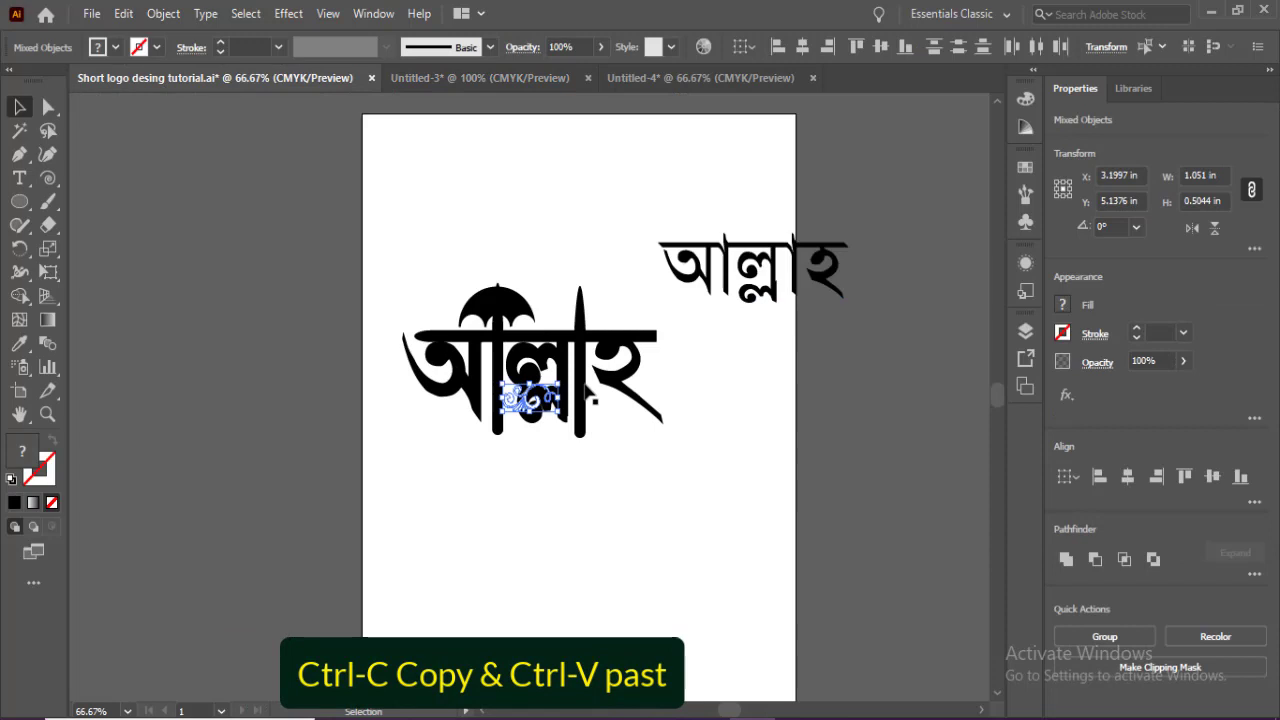
# Step: Place the ornament's swirl upright at 270° above the first letter and color it black by sampling the lettering
pyautogui.moveTo(538, 414); pyautogui.dragTo(506, 468)
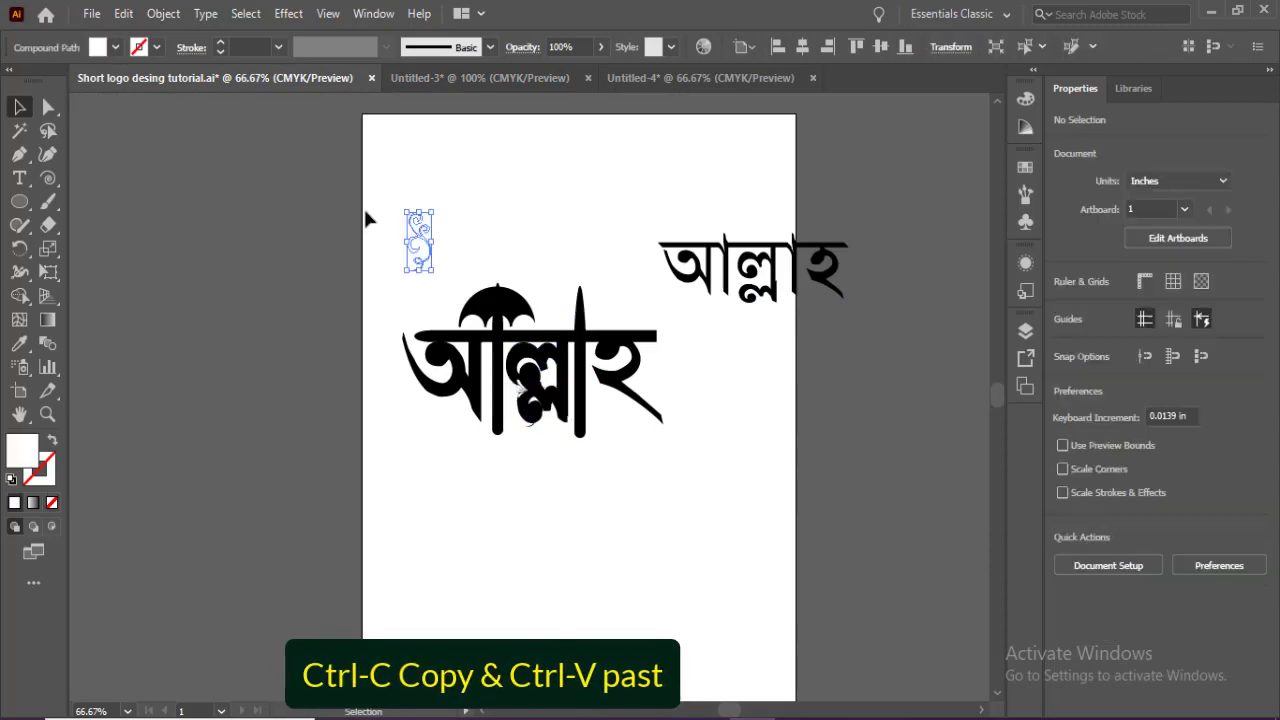
pyautogui.click(417, 240)
pyautogui.press('i')
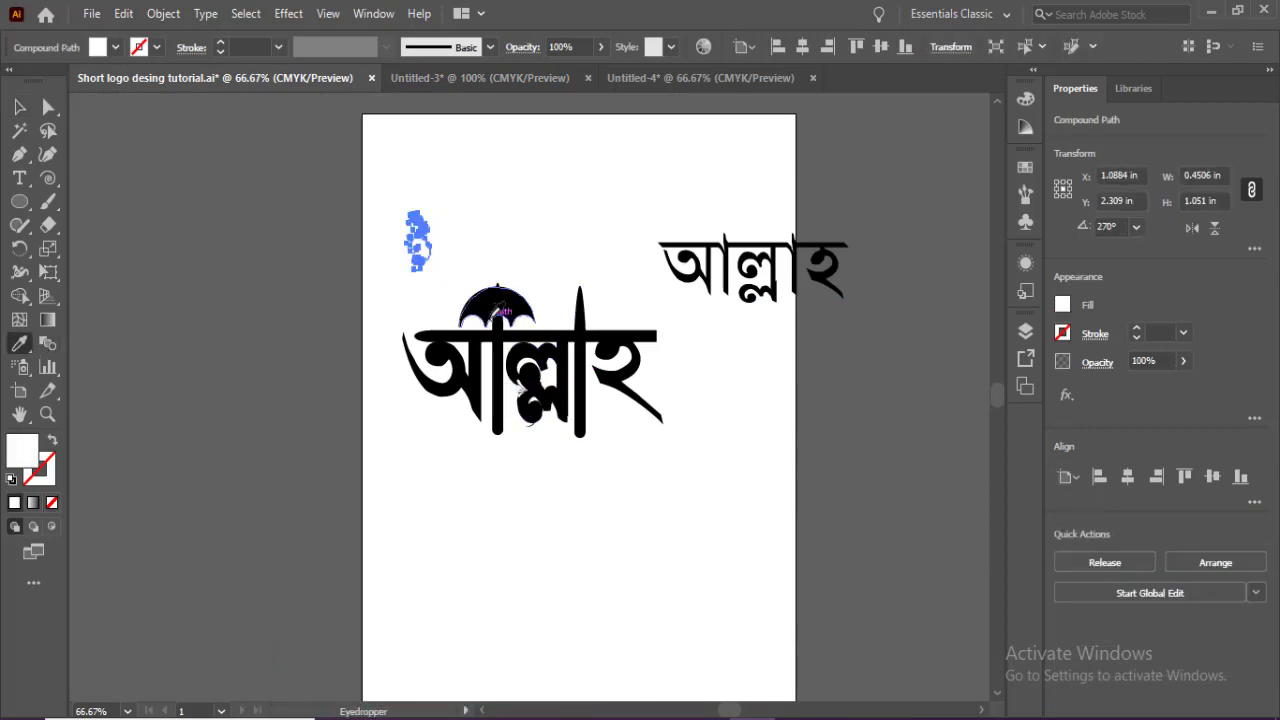
pyautogui.moveTo(495, 380); pyautogui.dragTo(485, 362)
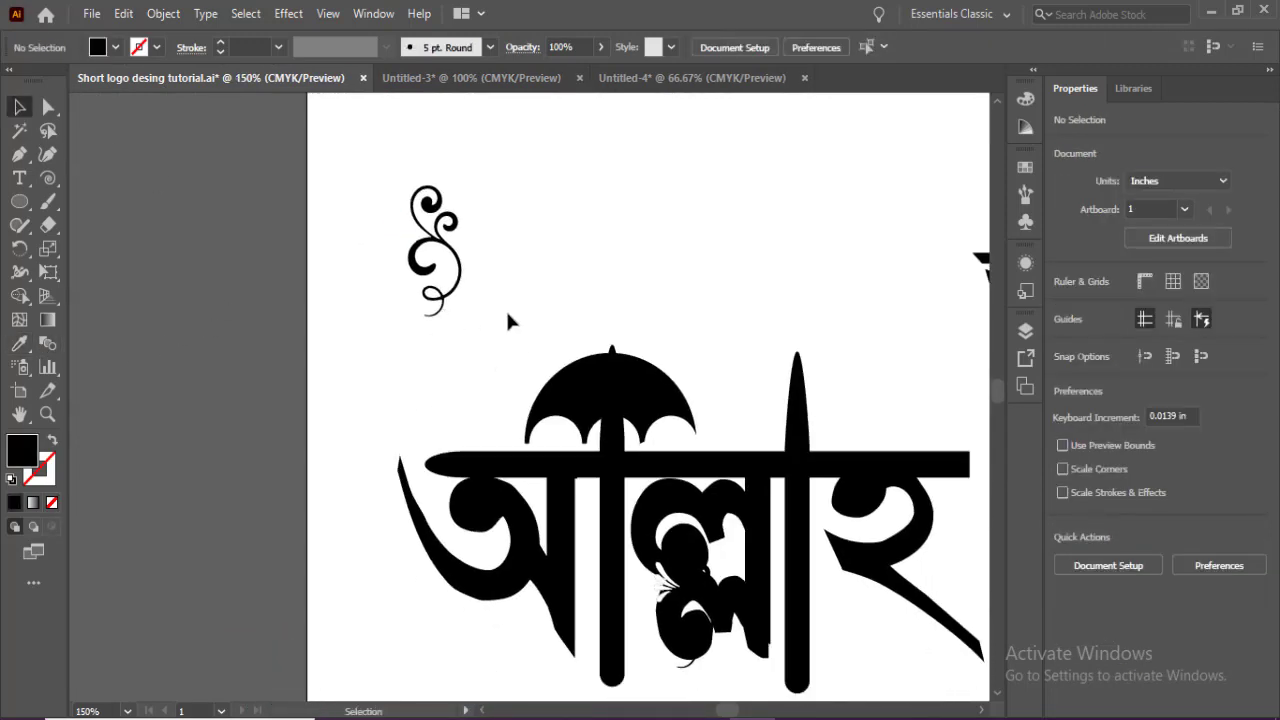
# Step: Reflect the black swirl horizontally and erase the leftover curl at the lower end of its stem
pyautogui.click(436, 248)
pyautogui.rightClick(434, 246)
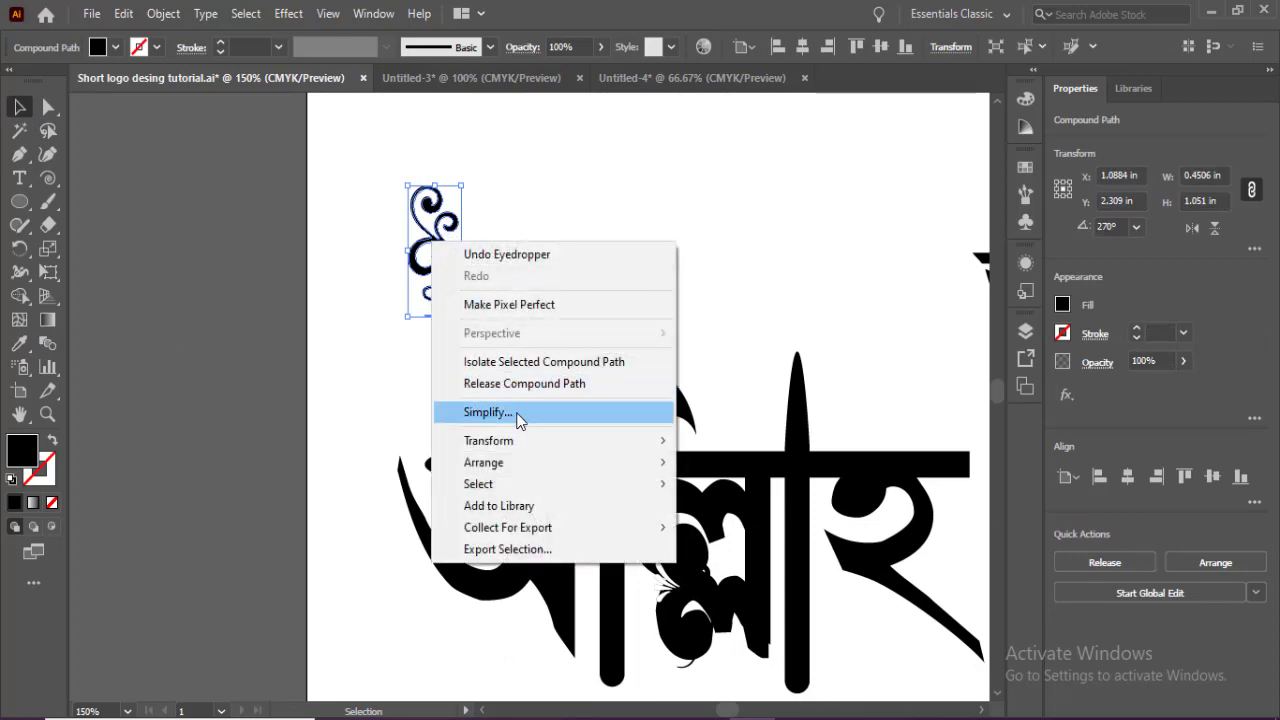
pyautogui.moveTo(551, 449)
pyautogui.click(712, 512)
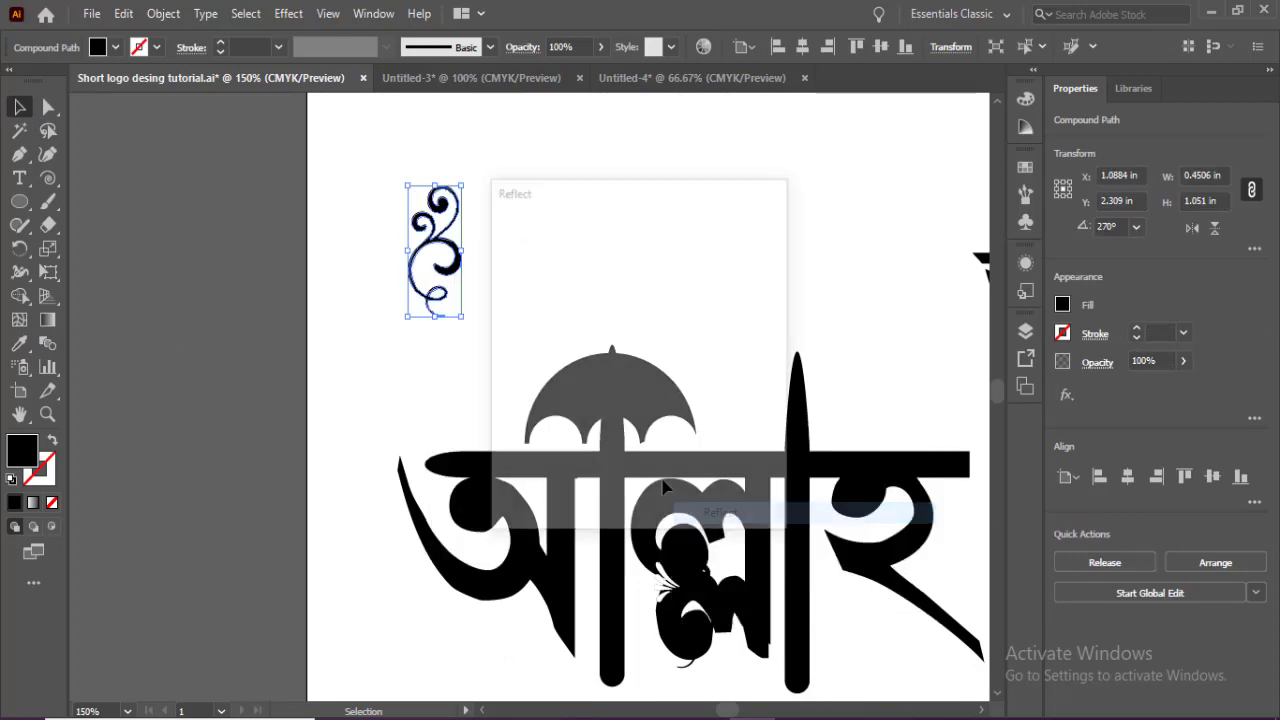
pyautogui.click(648, 492)
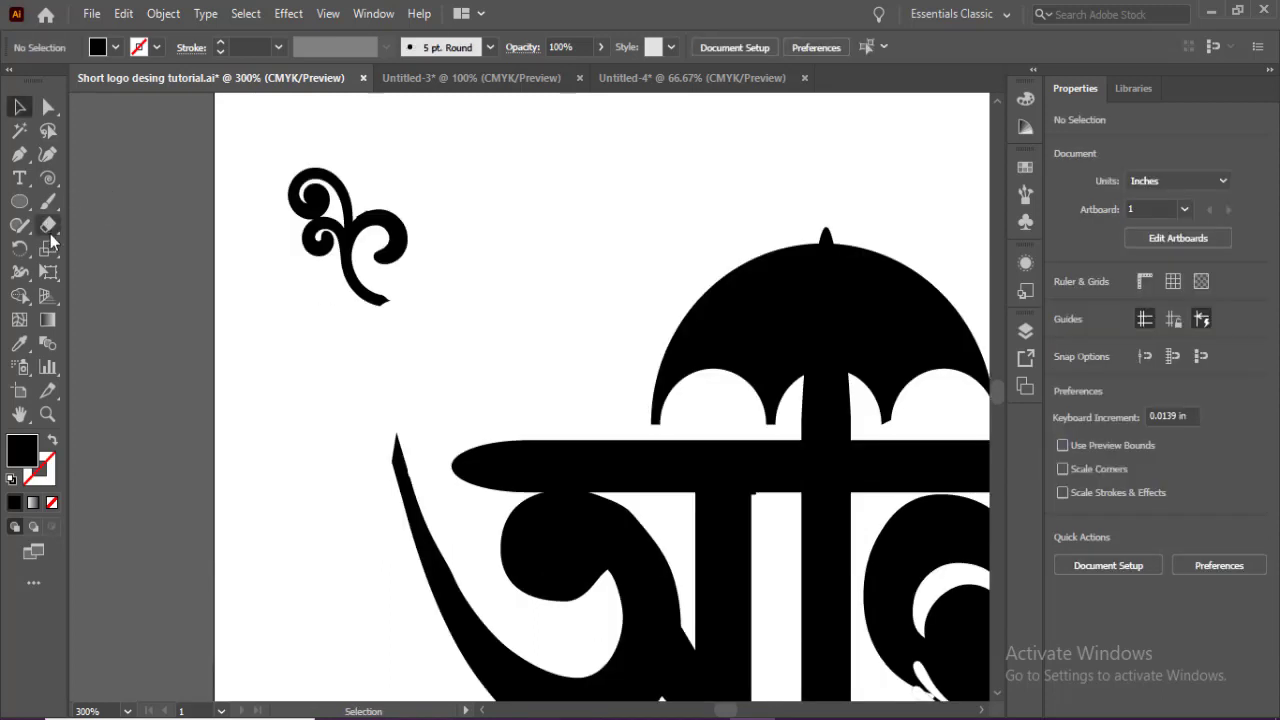
pyautogui.click(48, 227)
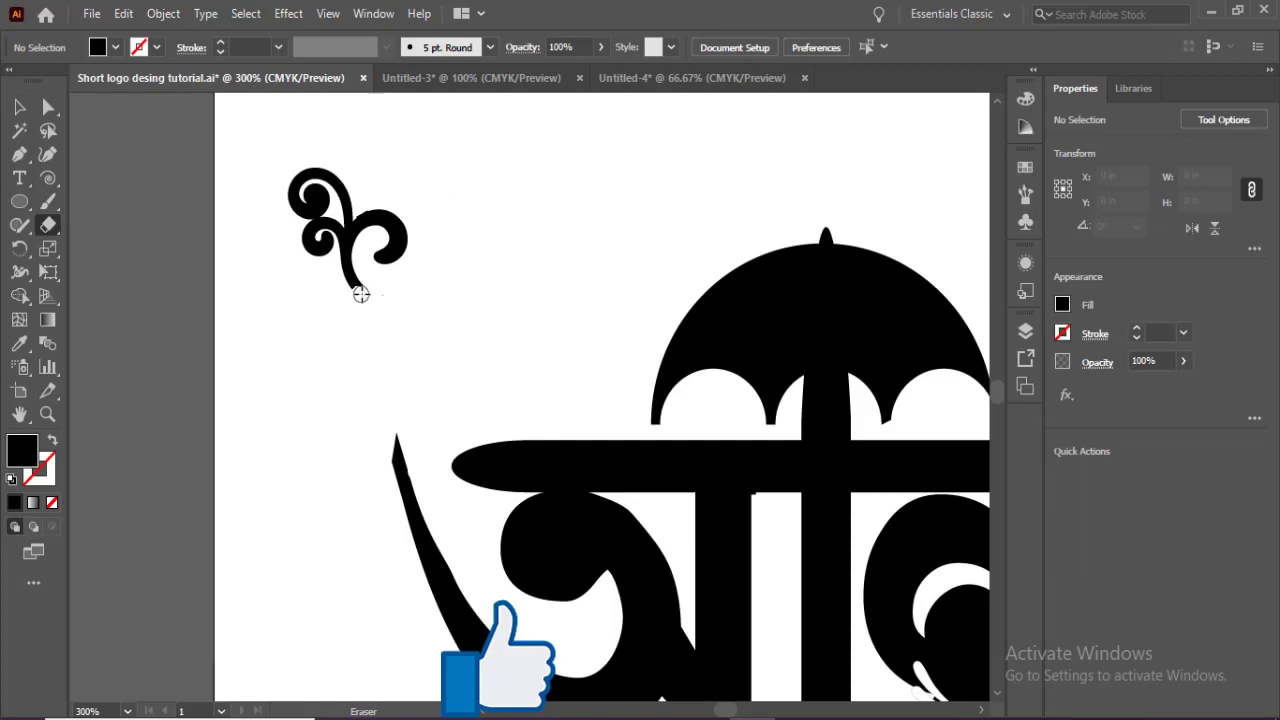
pyautogui.press('v')
# Step: Place the swirl on the tip of the first letter's curved tail in Untitled-4, scaled down to about 51 pt wide
pyautogui.moveTo(349, 260)
pyautogui.mouseDown()
pyautogui.moveTo(378, 425)
pyautogui.moveTo(388, 421)
pyautogui.mouseUp()
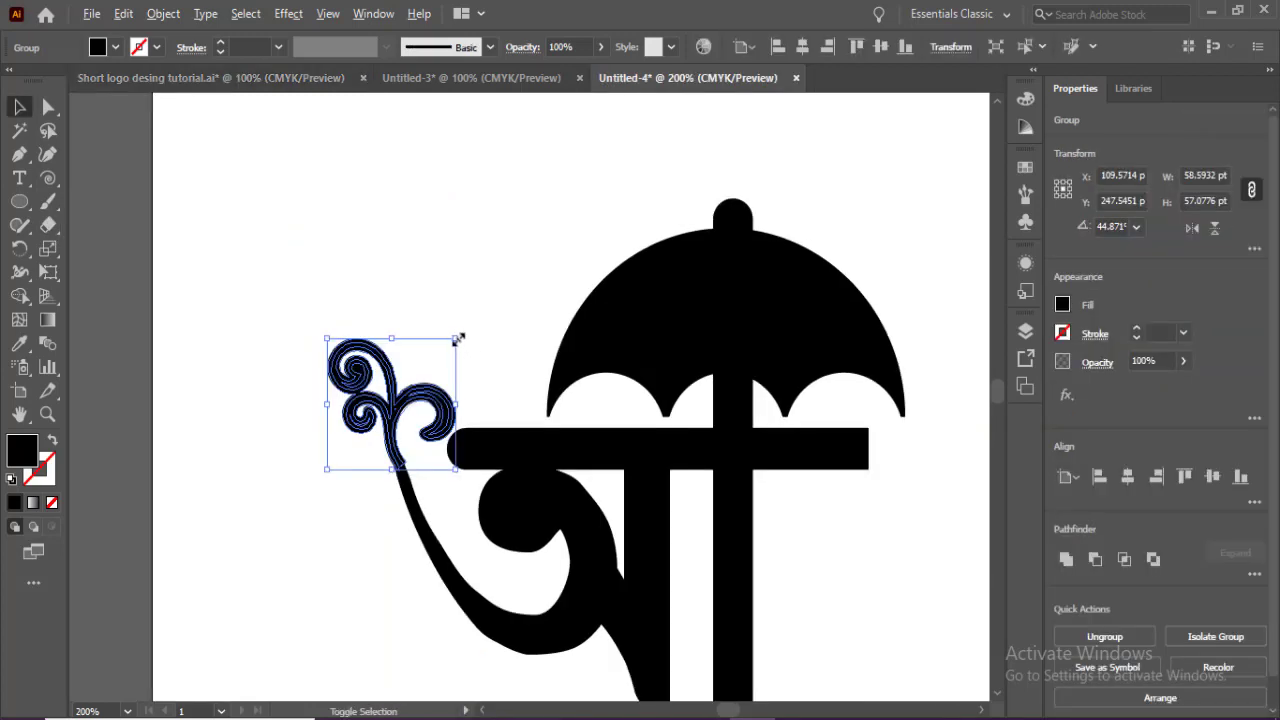
pyautogui.moveTo(458, 339); pyautogui.dragTo(447, 355)
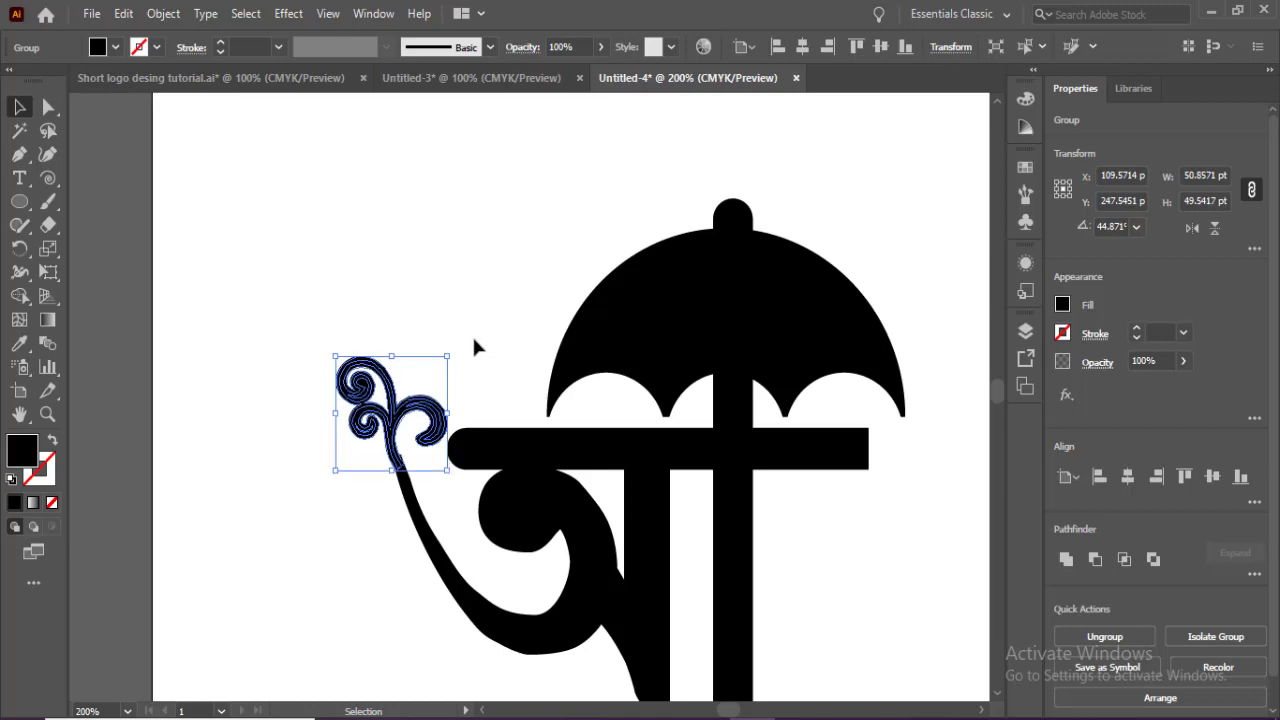
pyautogui.click(677, 474)
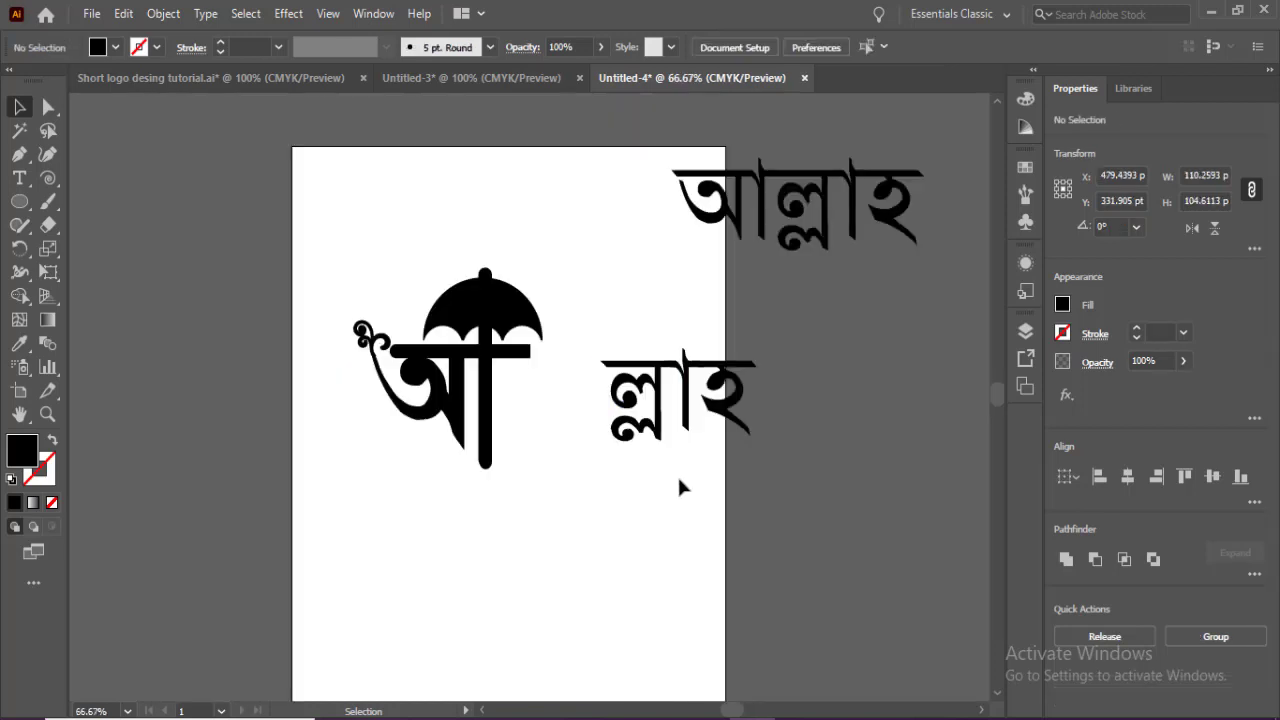
# Step: Move the ল্ল conjunct next to the umbrella letter and erase its thin headline bar
pyautogui.moveTo(655, 464); pyautogui.dragTo(630, 350)
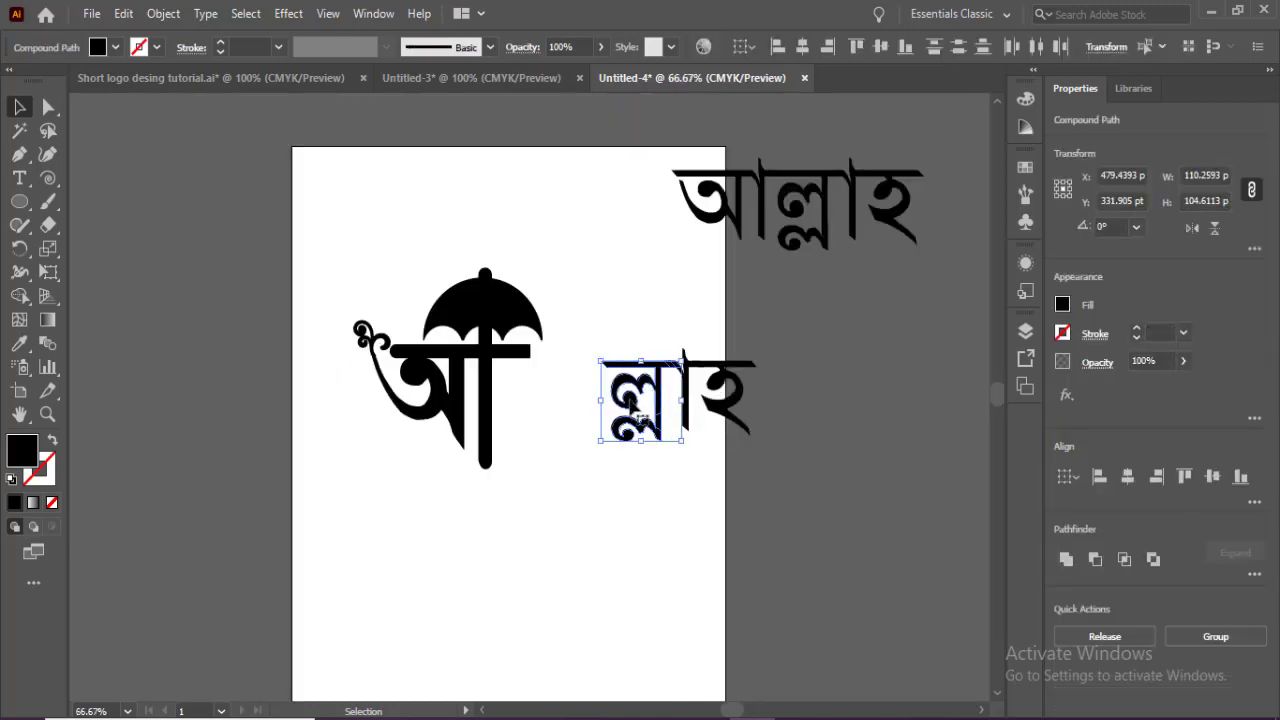
pyautogui.moveTo(639, 416)
pyautogui.mouseDown()
pyautogui.moveTo(552, 393)
pyautogui.moveTo(546, 379)
pyautogui.moveTo(546, 432)
pyautogui.mouseUp()
pyautogui.hotkey('ctrl', '1')
pyautogui.hotkey('shift', 'e')
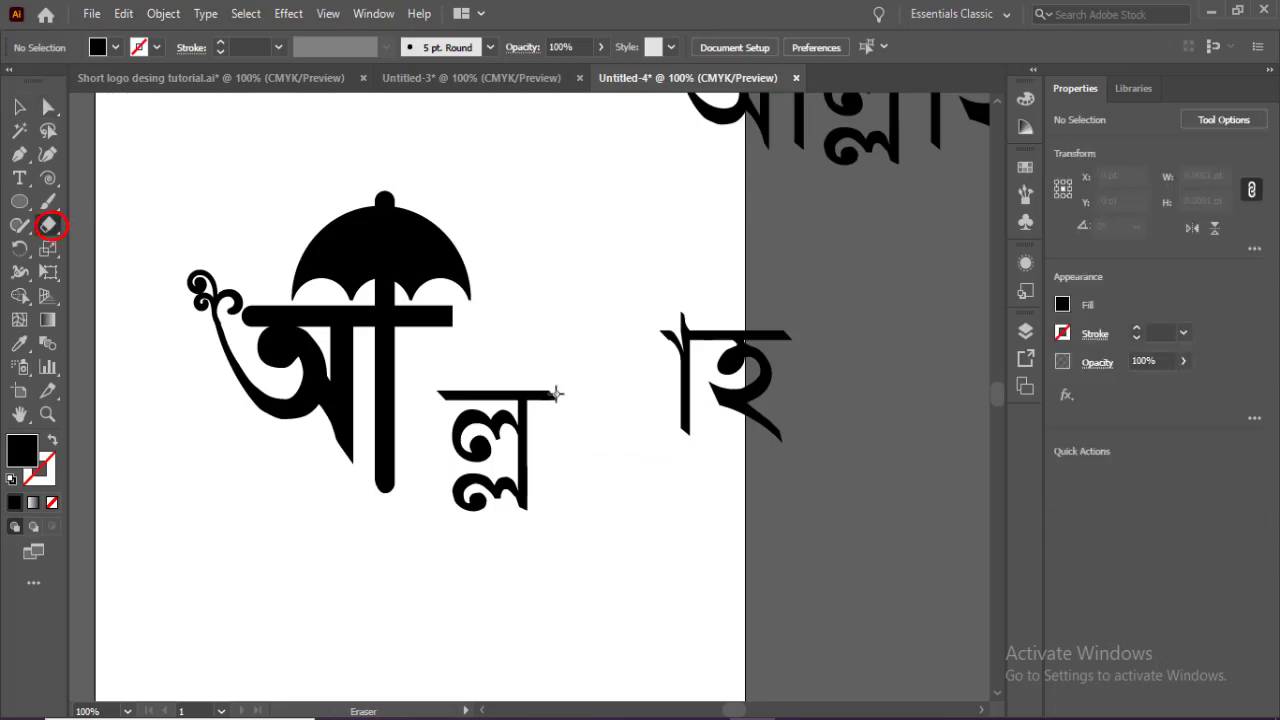
pyautogui.click(20, 107)
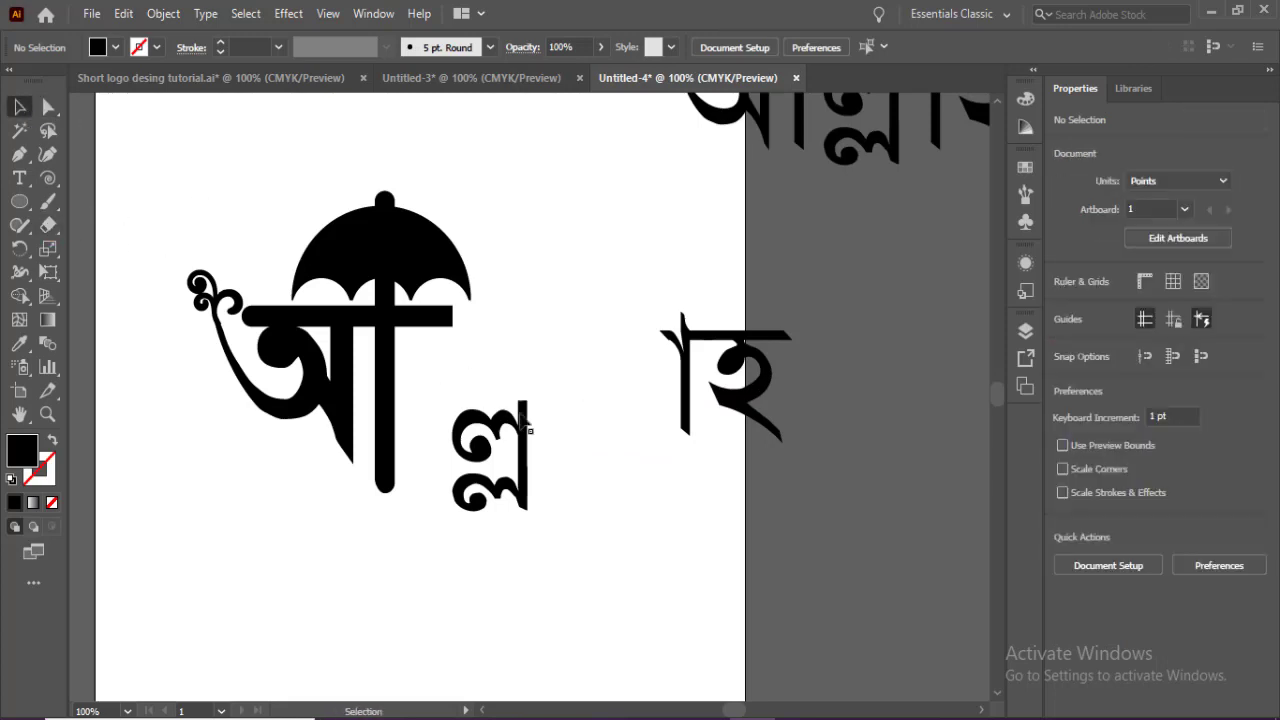
# Step: Enlarge the ল্ল conjunct beside the umbrella stroke, thicken it with a 6 pt black stroke and expand it to outlines
pyautogui.moveTo(467, 508); pyautogui.dragTo(466, 506)
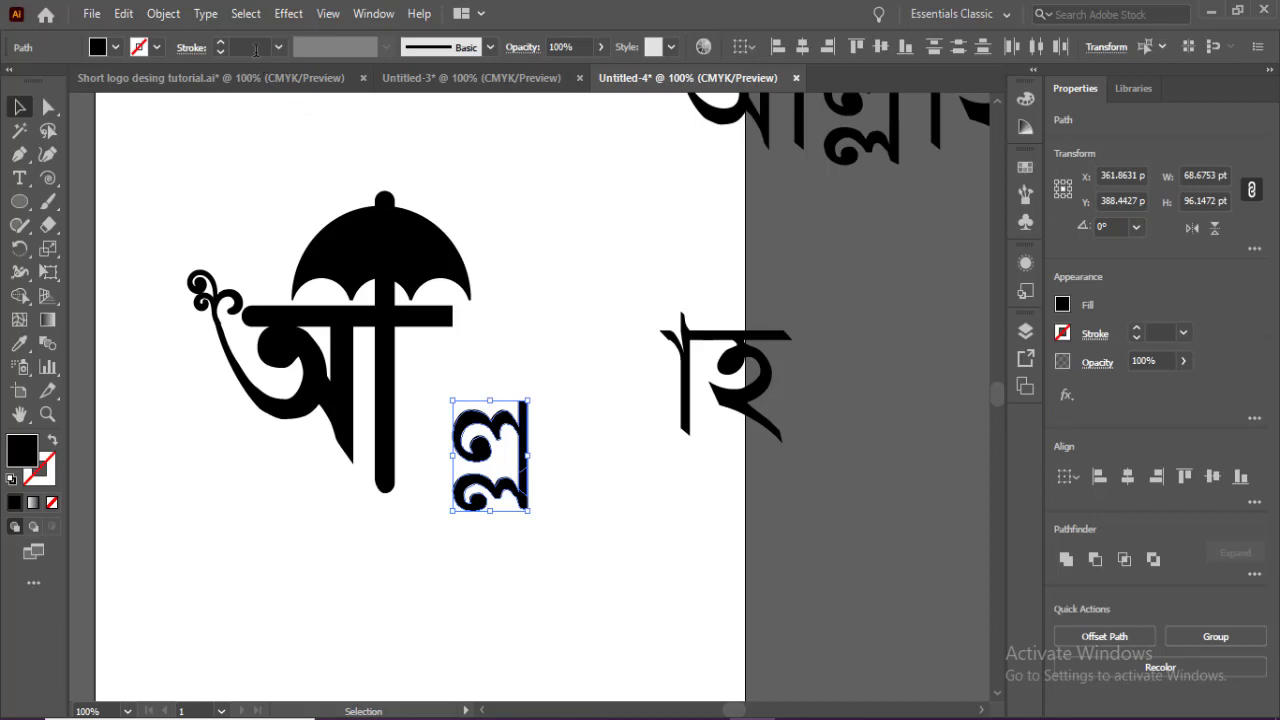
pyautogui.hotkey('ctrl', 'z')
pyautogui.click(163, 13)
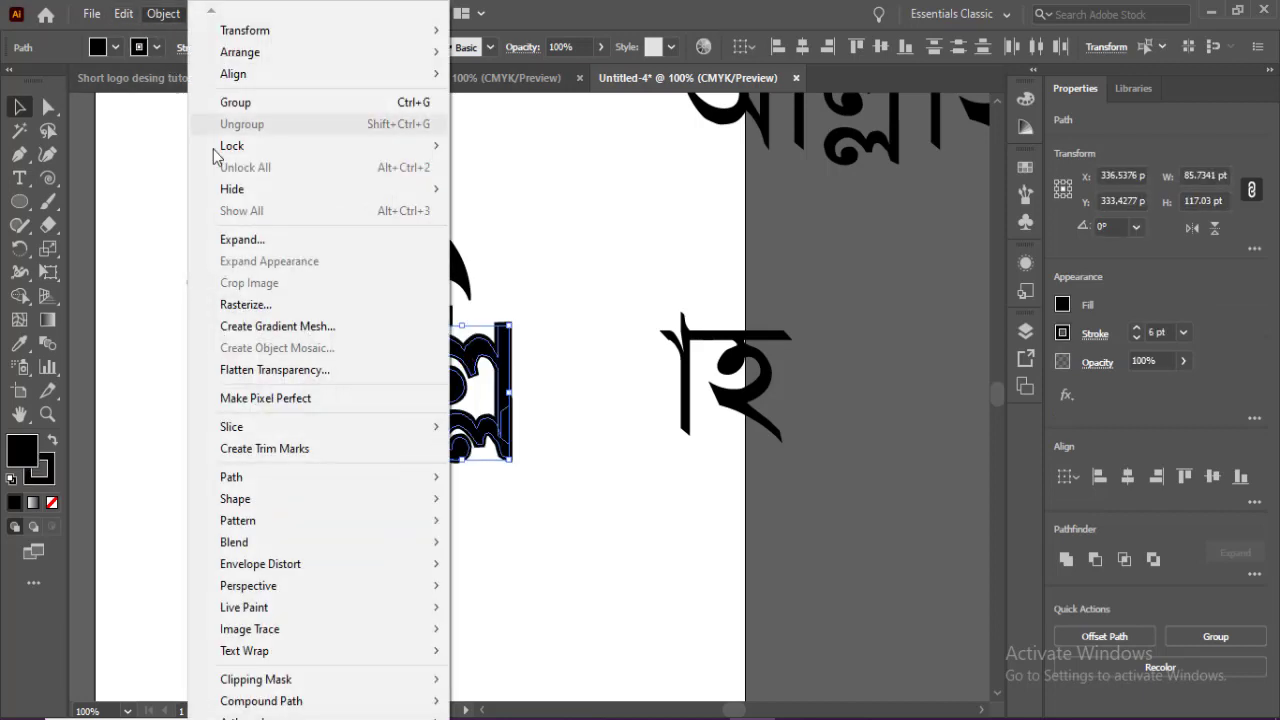
pyautogui.click(242, 239)
pyautogui.click(355, 468)
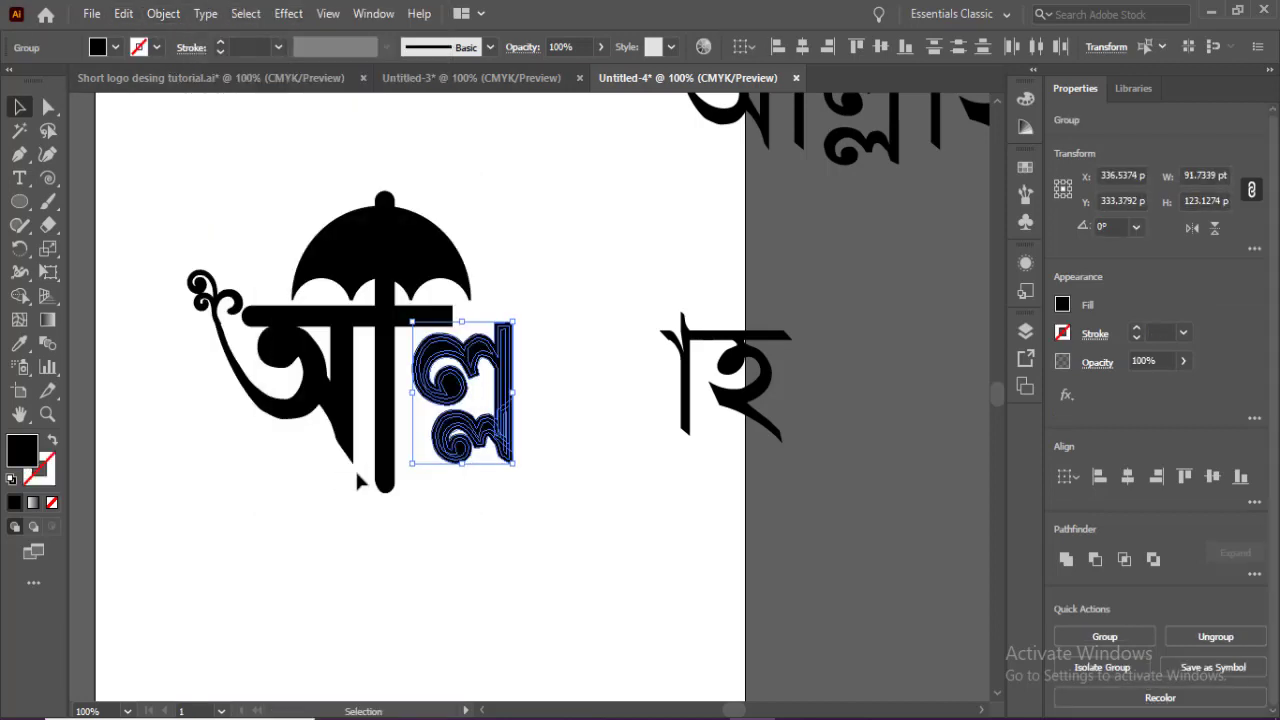
pyautogui.hotkey('shift', 'm')
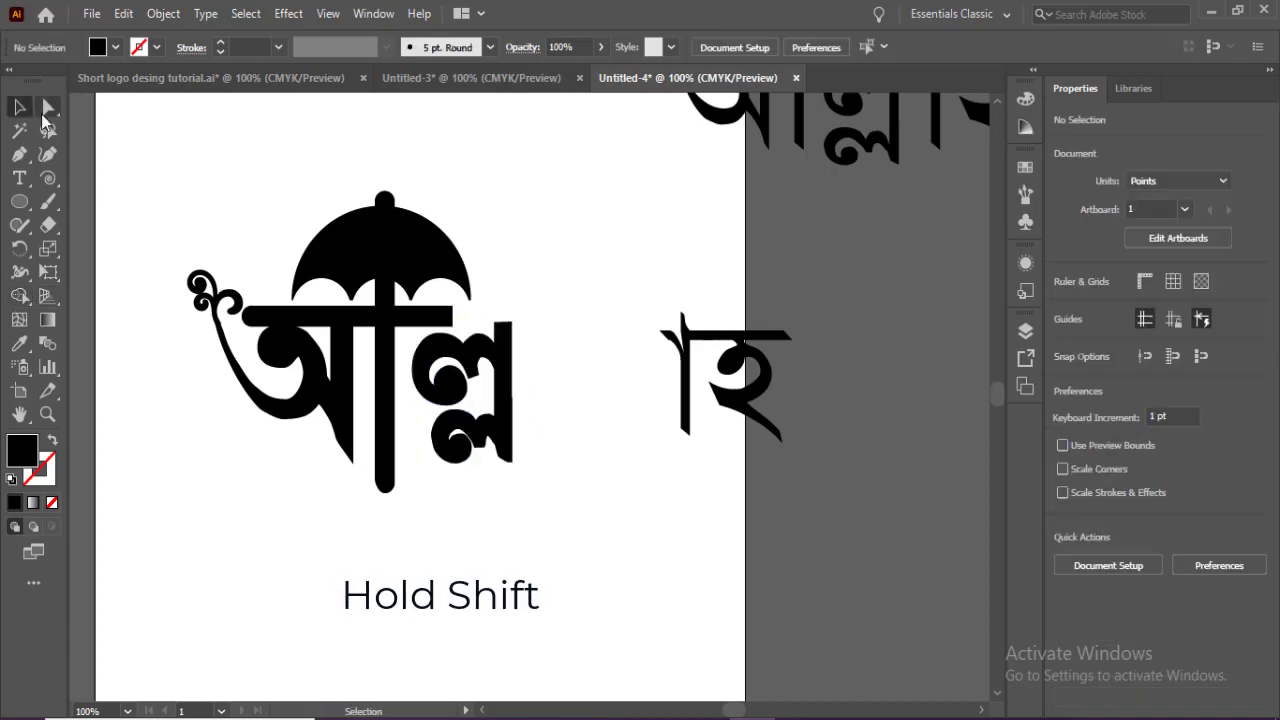
# Step: Raise the top anchor points of the ল্ল conjunct's right stem until it reaches the headline bar
pyautogui.click(48, 109)
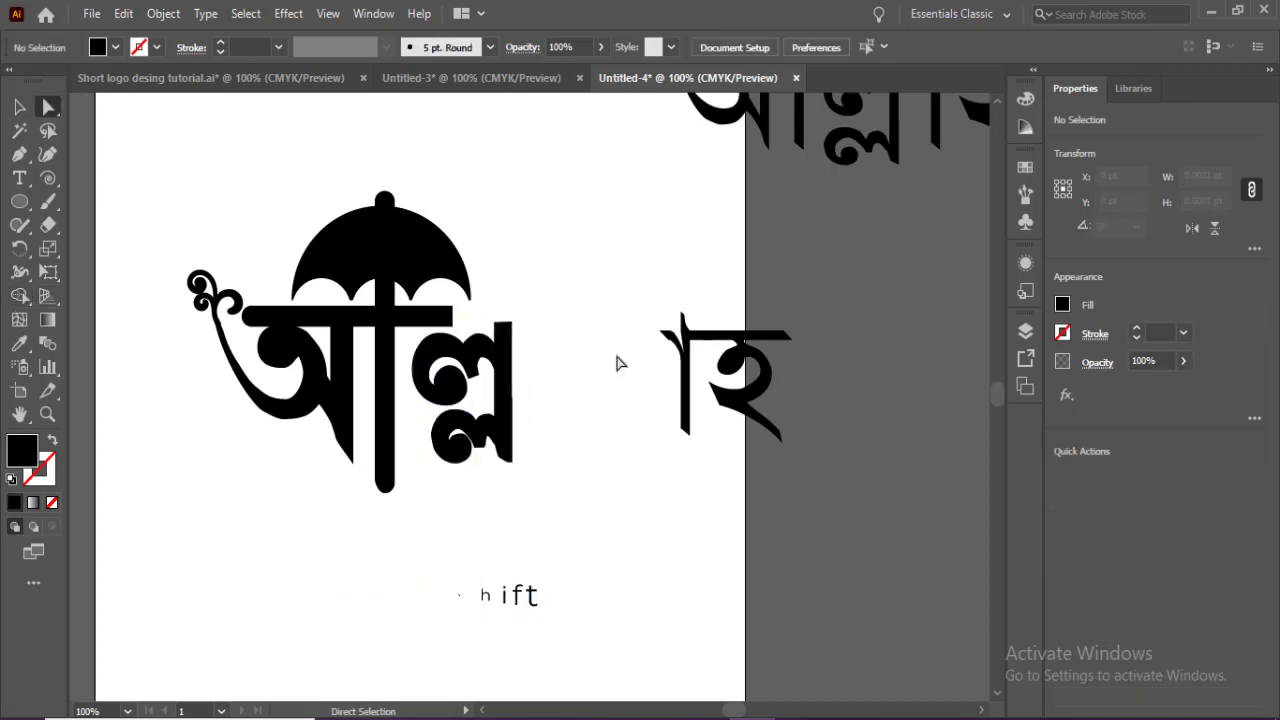
pyautogui.moveTo(493, 327); pyautogui.dragTo(537, 326)
pyautogui.click(478, 312)
pyautogui.press('Up')
pyautogui.press('Up')
pyautogui.press('Up')
pyautogui.press('Up')
pyautogui.press('Up')
pyautogui.press('Up')
pyautogui.press('Up')
pyautogui.press('Up')
# Step: Extend the right end of the headline bar over the ল্ল conjunct to just beyond its stem
pyautogui.moveTo(464, 309); pyautogui.dragTo(440, 327)
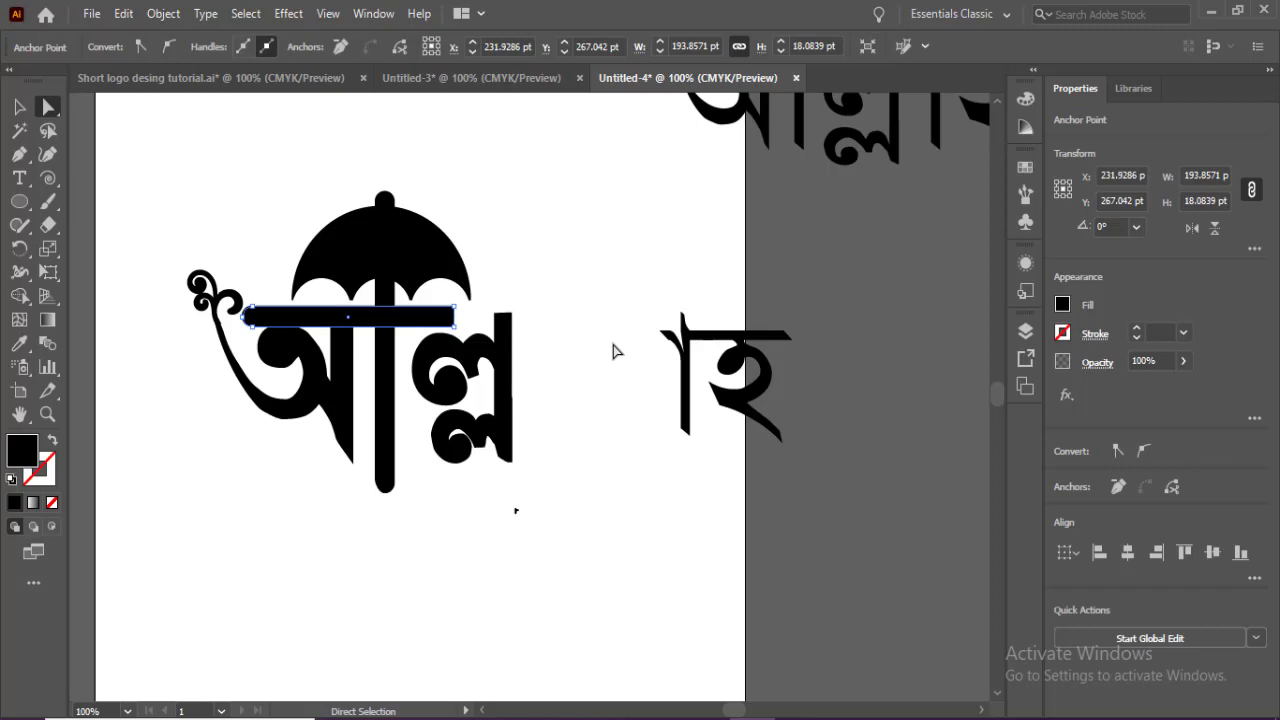
pyautogui.press('Right')
pyautogui.press('Right')
pyautogui.press('Right')
pyautogui.press('Right')
pyautogui.press('Right')
pyautogui.press('Right')
pyautogui.press('Right')
pyautogui.press('Right')
pyautogui.press('Right')
pyautogui.press('Right')
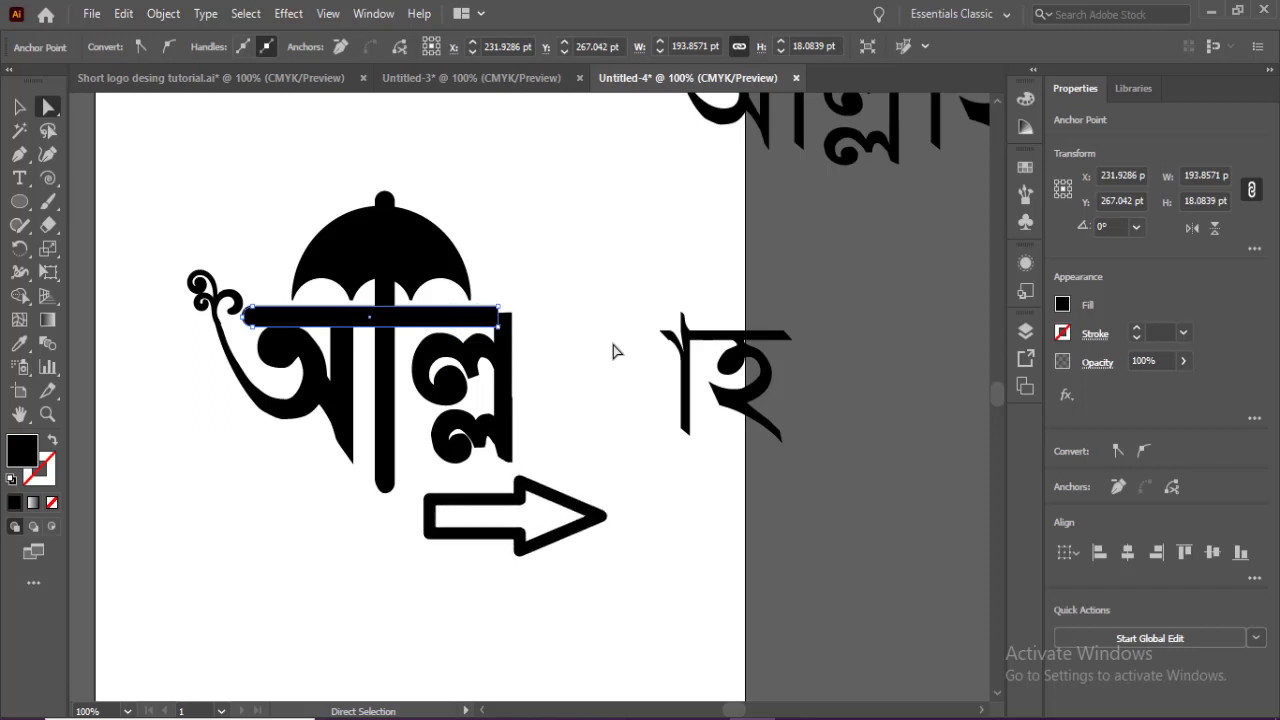
pyautogui.press('Right')
pyautogui.press('Right')
pyautogui.press('Right')
pyautogui.press('Right')
pyautogui.press('Right')
pyautogui.press('Right')
pyautogui.press('Right')
pyautogui.press('Right')
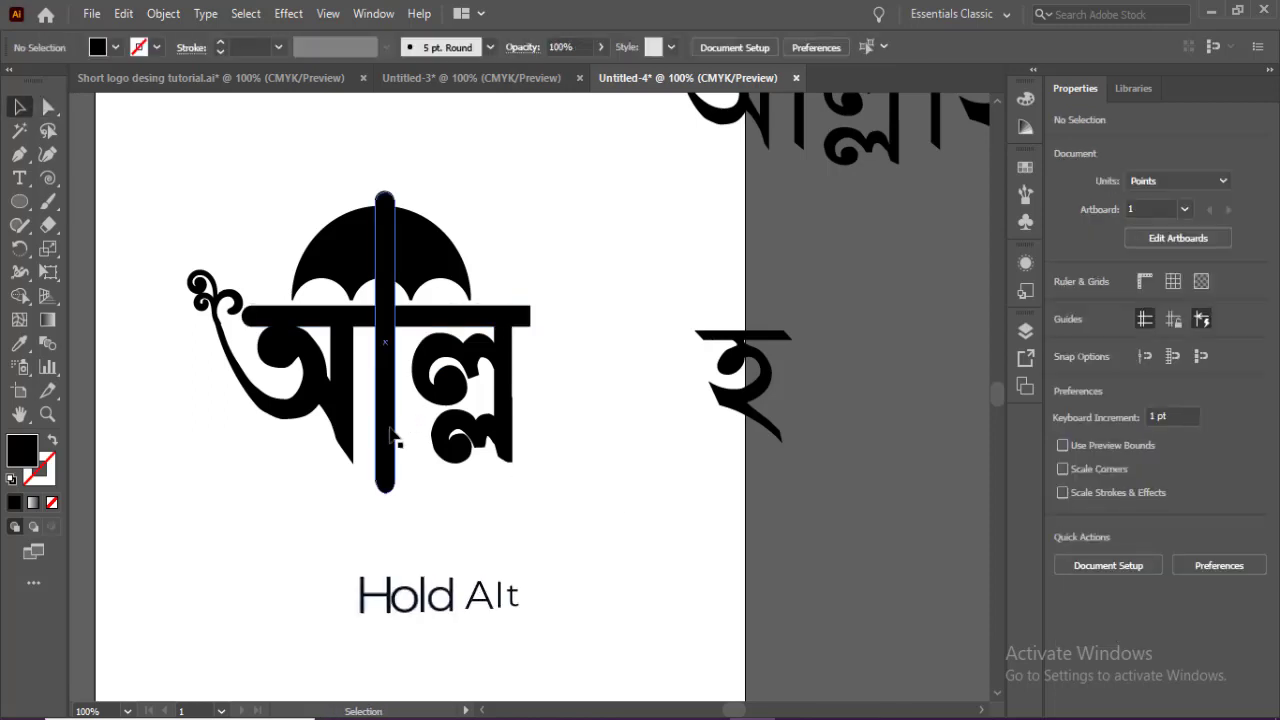
# Step: Duplicate the umbrella's vertical stroke to the headline bar's right end and cut off the copy's top using a rectangle and Shape Builder
pyautogui.keyDown('alt'); pyautogui.moveTo(389, 430); pyautogui.dragTo(543, 431); pyautogui.keyUp('alt')
pyautogui.click(493, 222)
pyautogui.press('m')
pyautogui.moveTo(501, 190)
pyautogui.mouseDown()
pyautogui.moveTo(583, 257)
pyautogui.moveTo(597, 290)
pyautogui.mouseUp()
pyautogui.click(27, 296)
pyautogui.moveTo(27, 296); pyautogui.dragTo(78, 290)
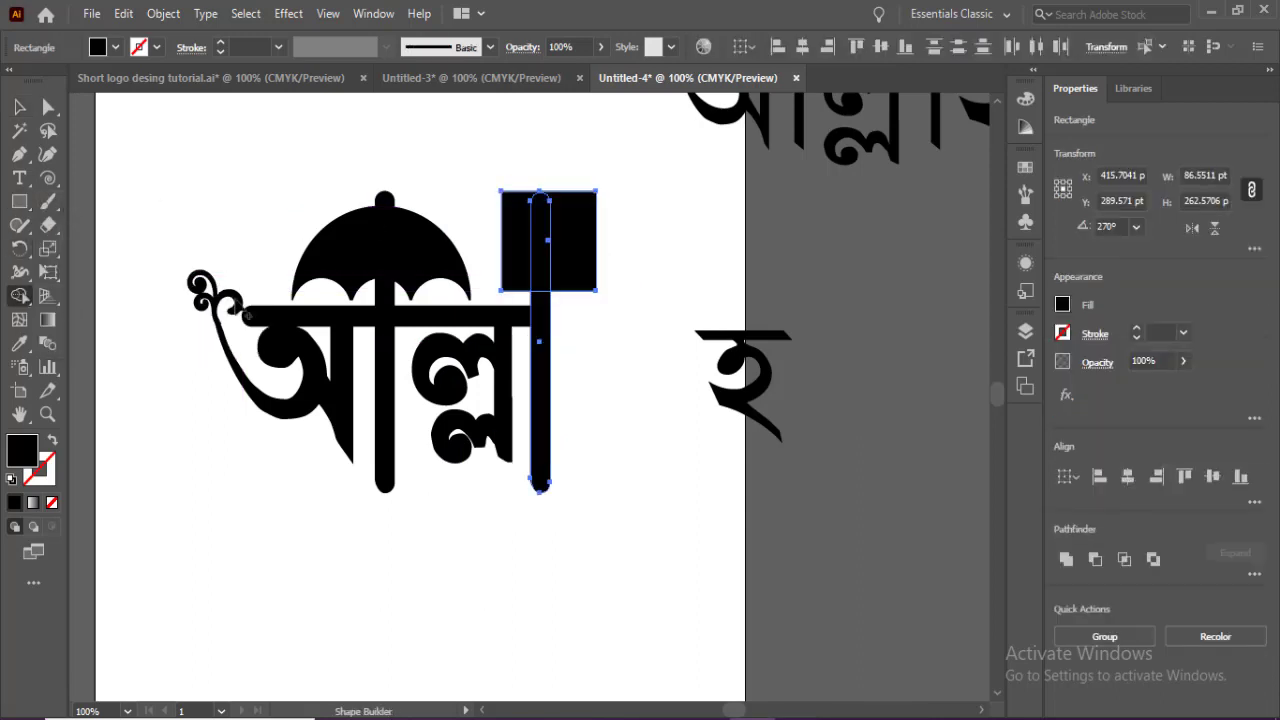
pyautogui.keyDown('alt'); pyautogui.click(575, 240); pyautogui.keyUp('alt')
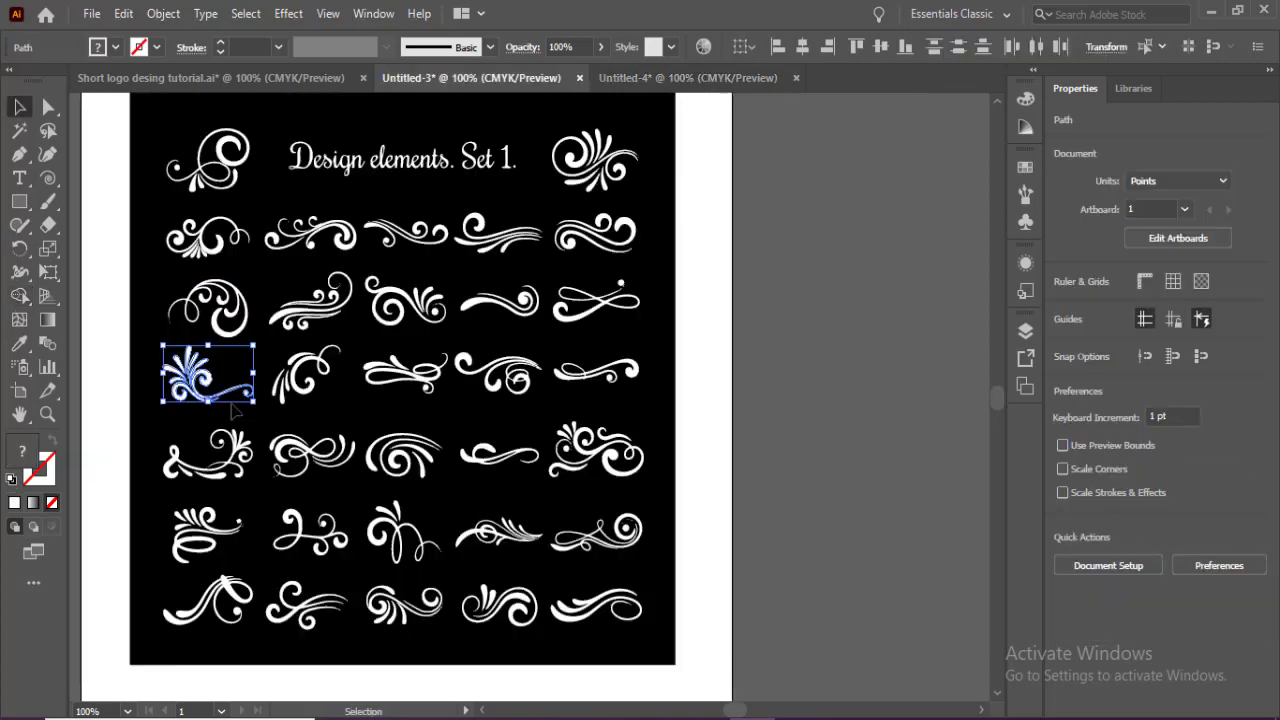
# Step: Copy the leafy fan ornament with the long curled tail from Untitled-3 into the logo in Untitled-4
pyautogui.hotkey('ctrl', 'c')
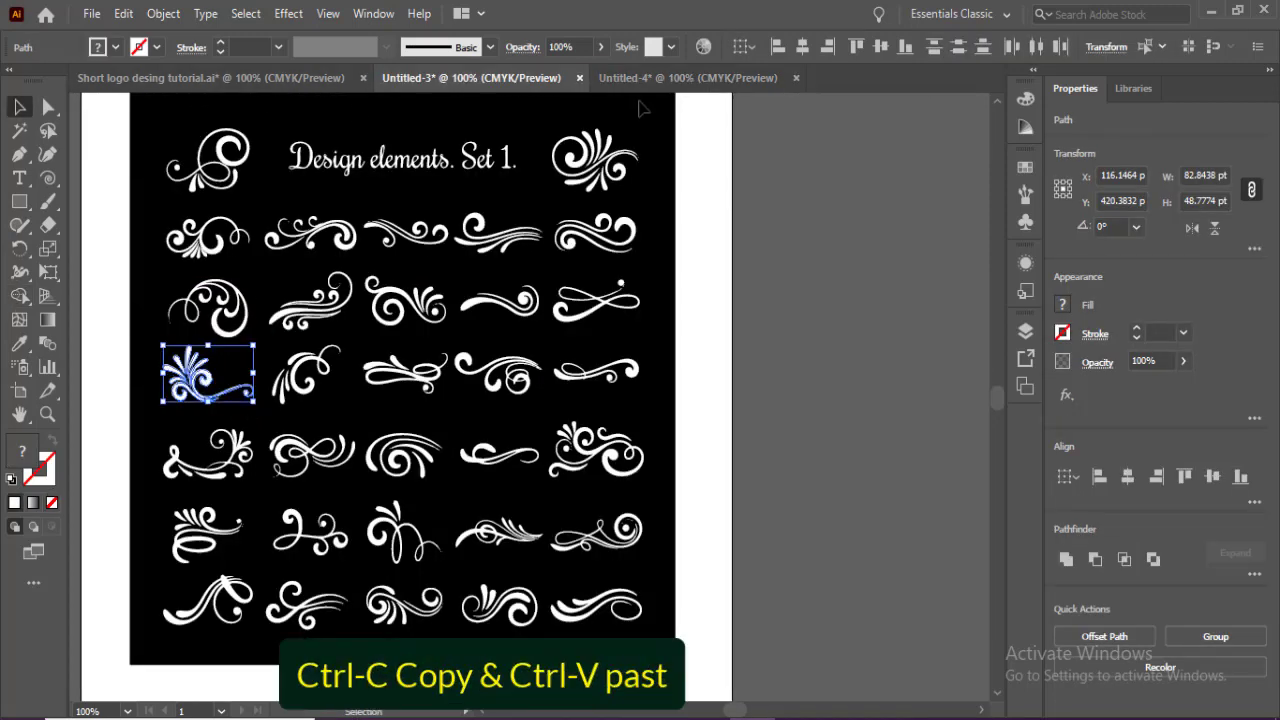
pyautogui.click(688, 77)
pyautogui.hotkey('ctrl', 'v')
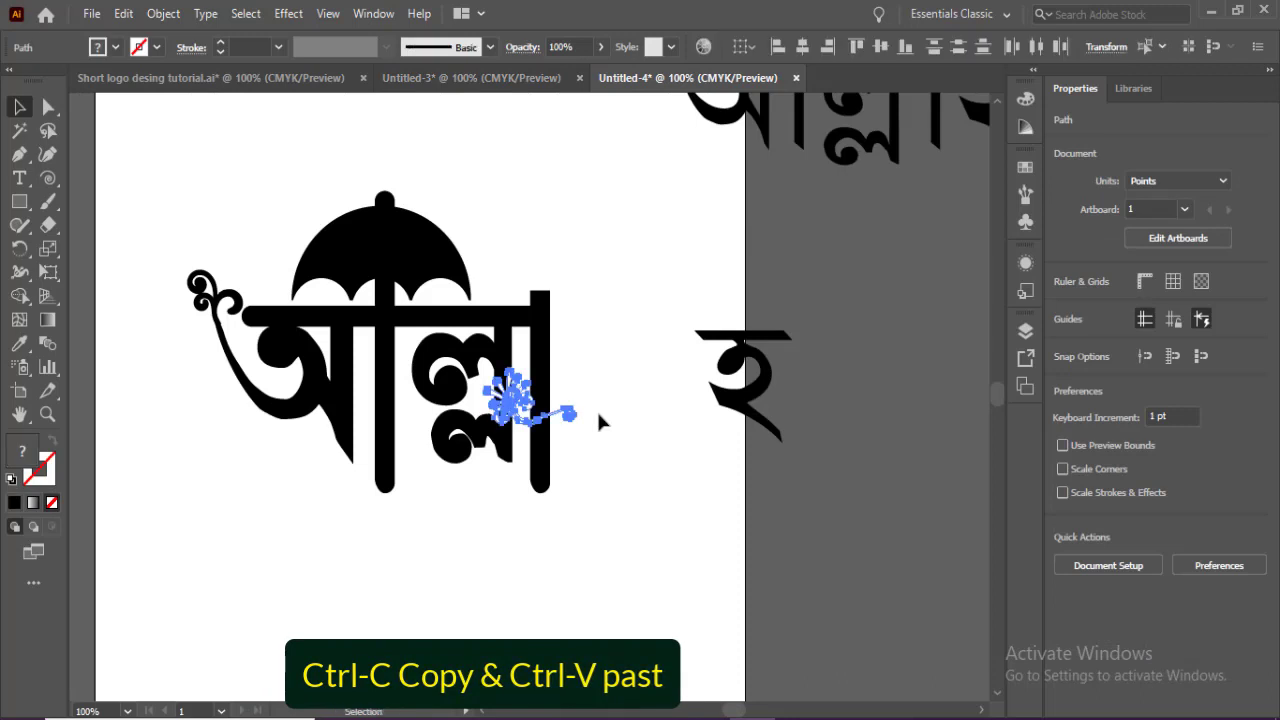
pyautogui.keyDown('ctrl'); pyautogui.click(592, 420); pyautogui.keyUp('ctrl')
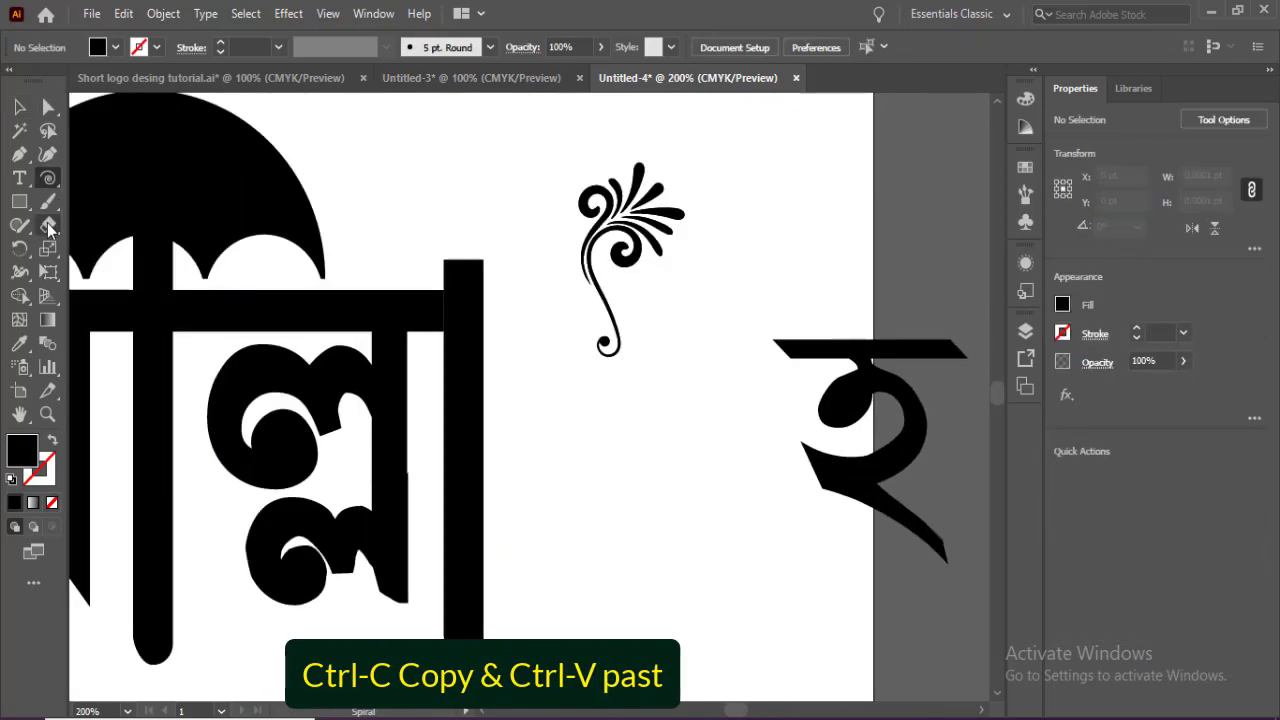
# Step: Erase the long thin tail of the black leafy ornament, leaving only the leaves and swirls
pyautogui.click(48, 226)
pyautogui.click(125, 225)
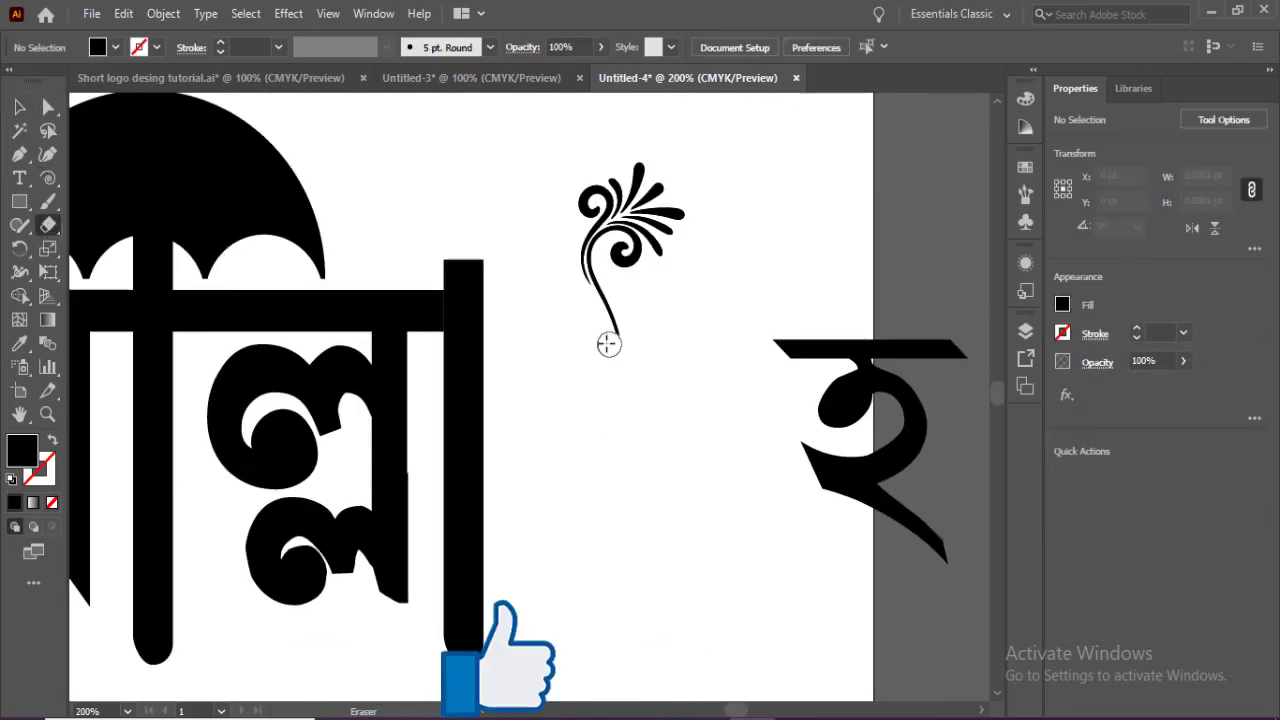
pyautogui.click(20, 107)
# Step: Taper the vertical stroke at the headline bar's right end by moving both of its upper corner points inward
pyautogui.click(464, 330)
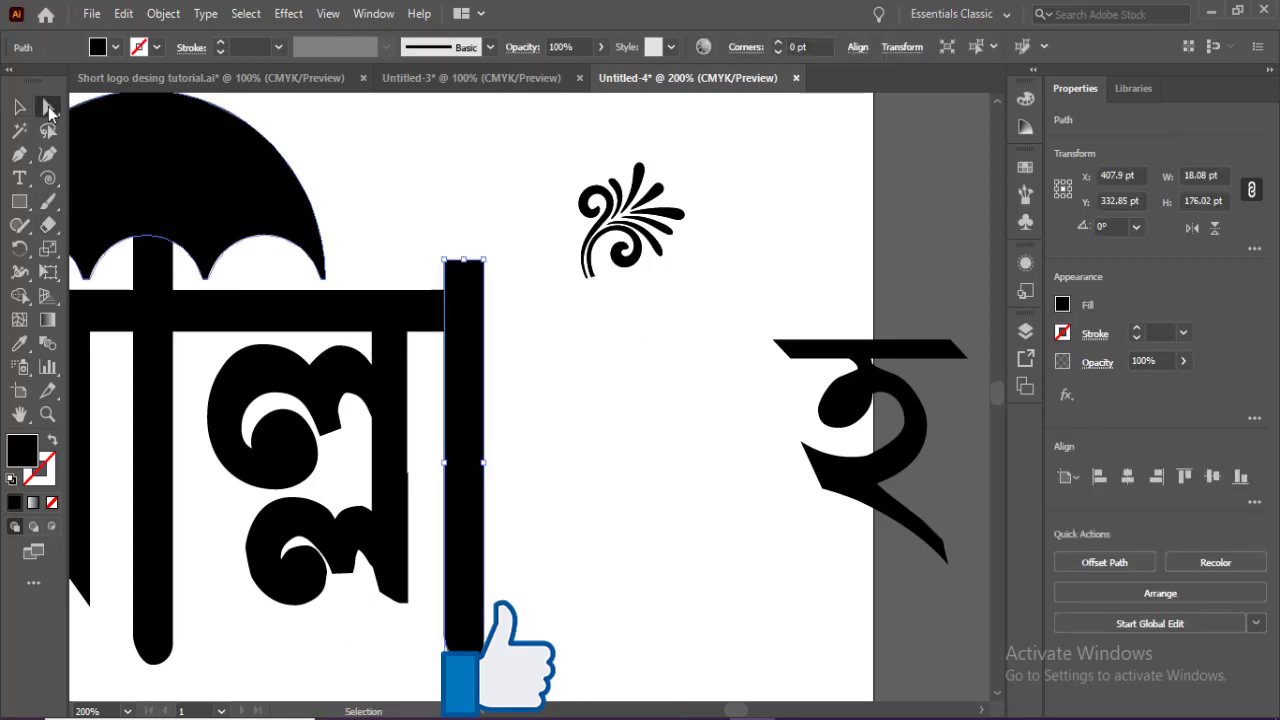
pyautogui.click(47, 108)
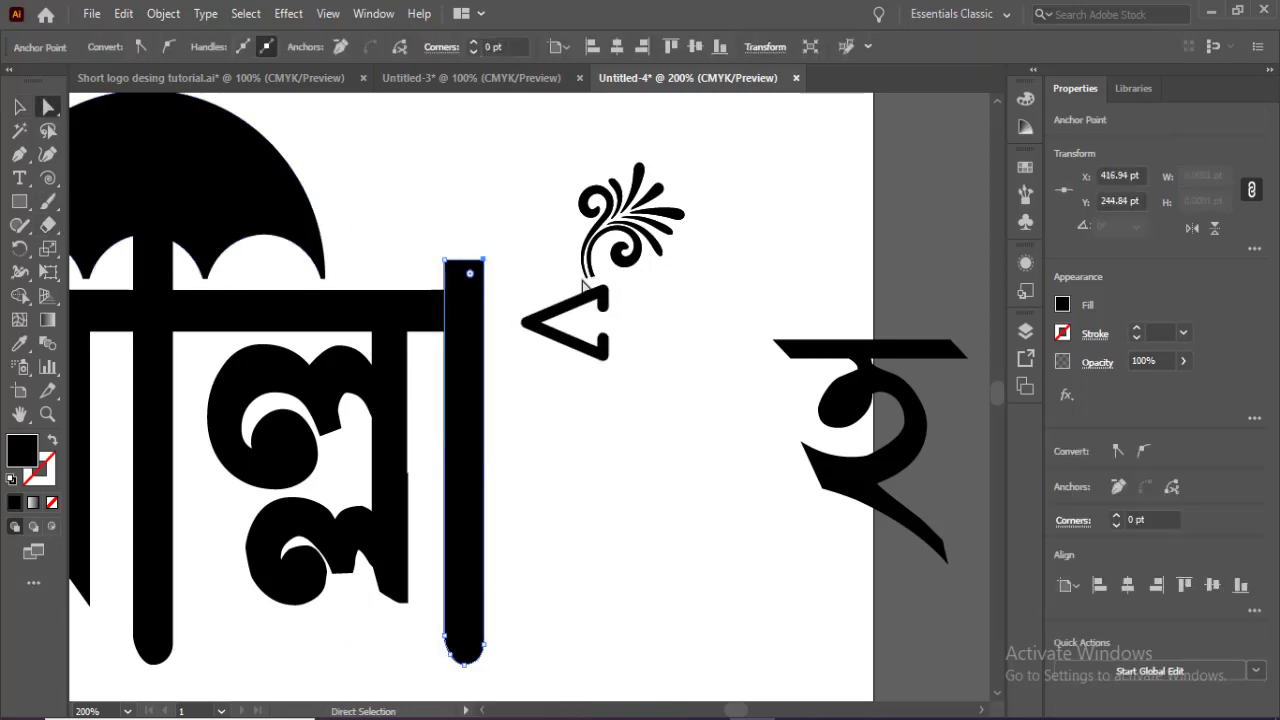
pyautogui.press('Left')
pyautogui.press('Left')
pyautogui.press('Left')
pyautogui.press('Left')
pyautogui.press('Left')
pyautogui.click(390, 259)
pyautogui.moveTo(398, 249); pyautogui.dragTo(452, 272)
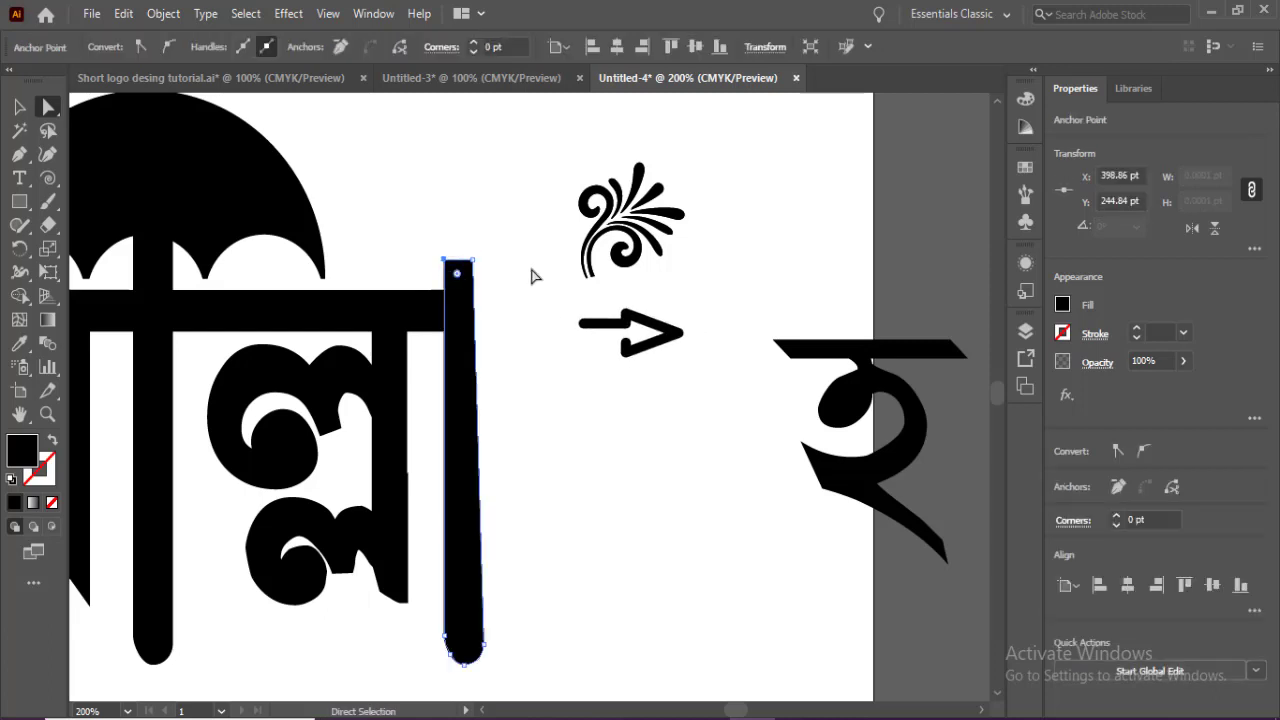
pyautogui.press('Right')
pyautogui.press('Right')
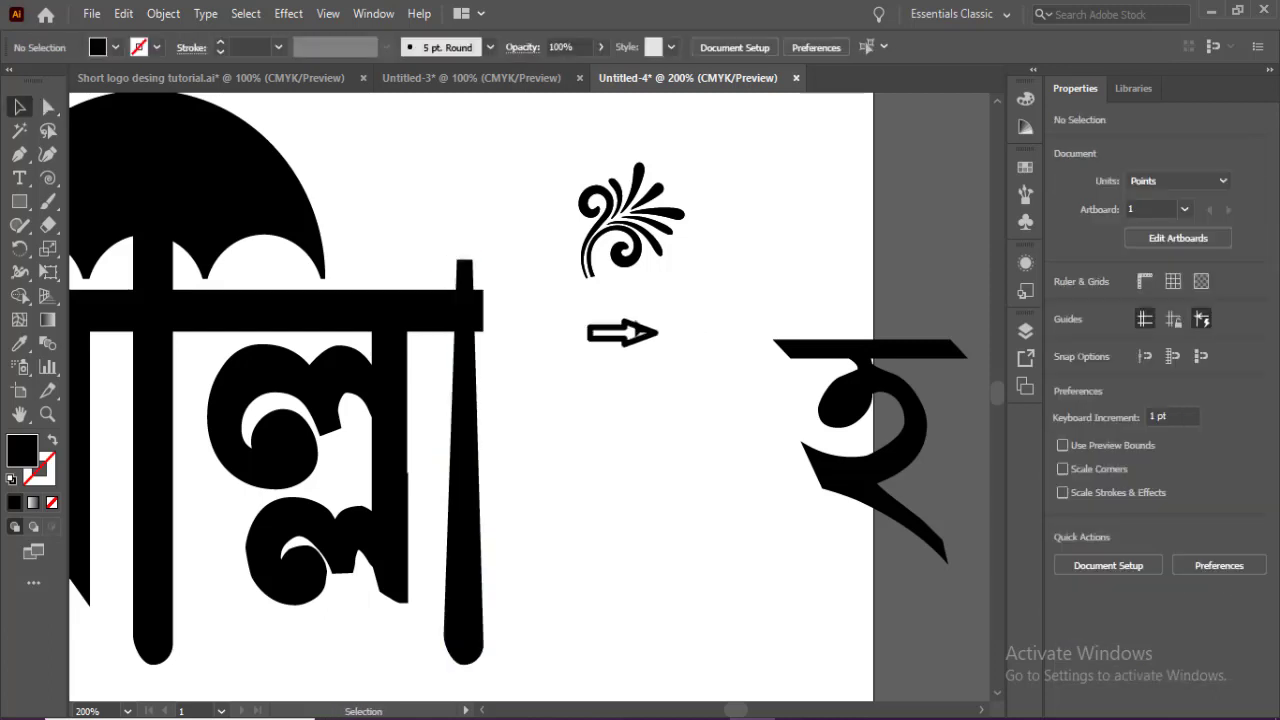
# Step: Place the leafy ornament upright on top of the tapered stroke and mirror it with the Reflect command
pyautogui.moveTo(662, 309); pyautogui.dragTo(557, 173)
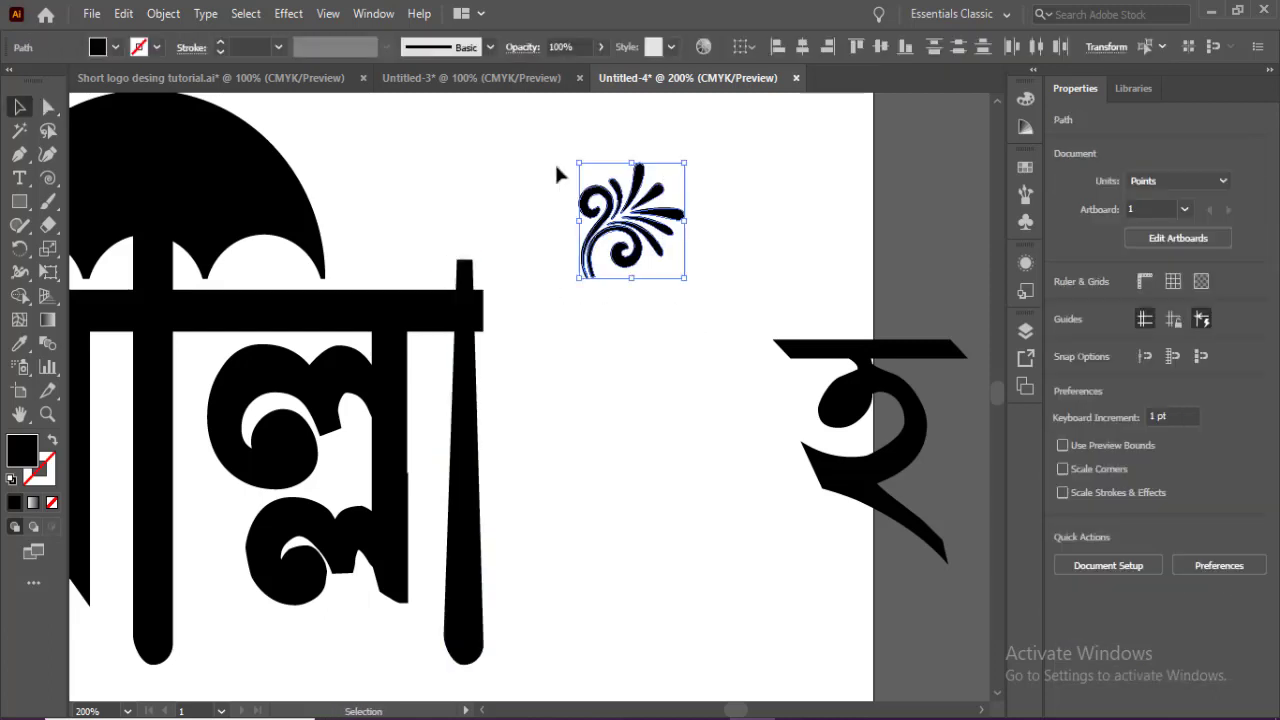
pyautogui.moveTo(613, 226); pyautogui.dragTo(502, 233)
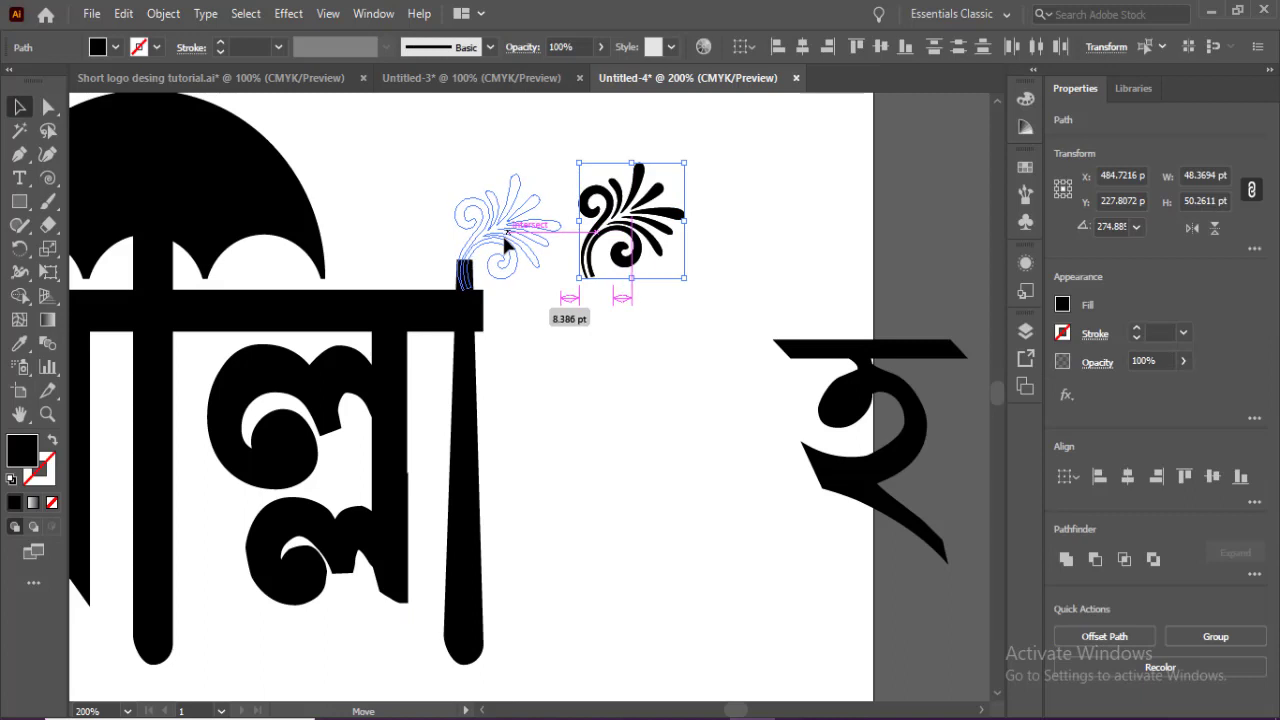
pyautogui.rightClick(453, 271)
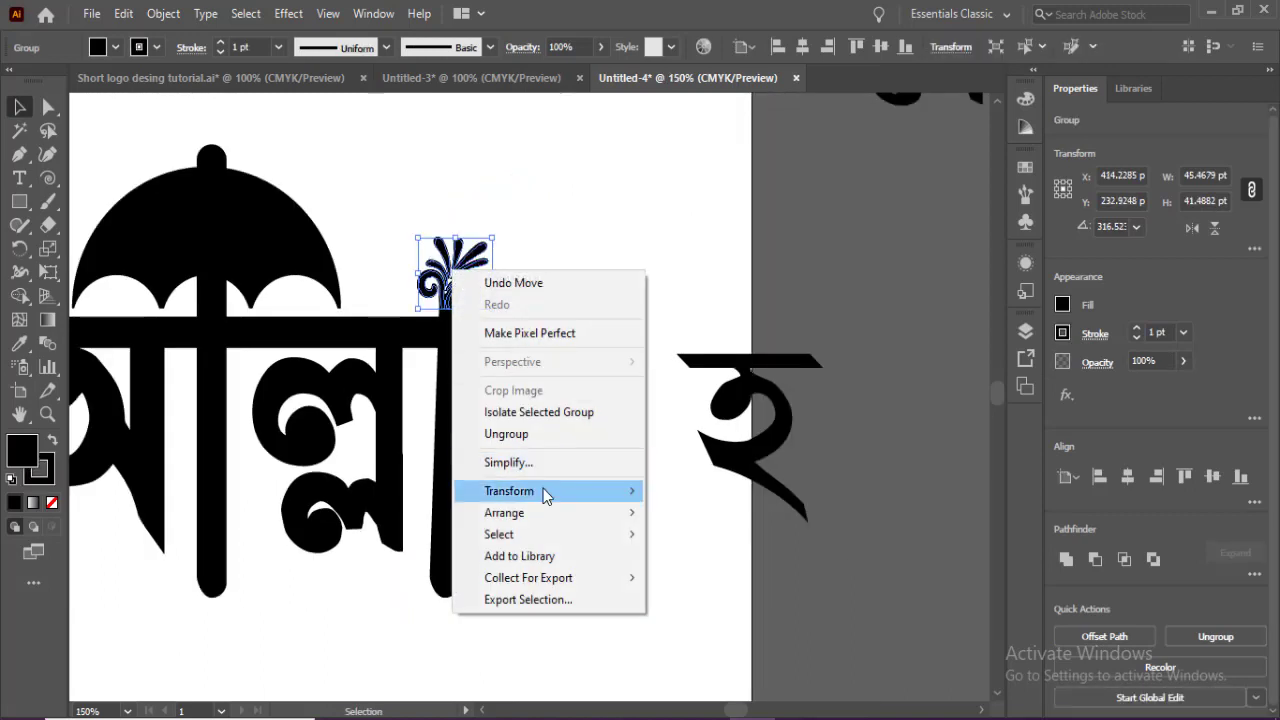
pyautogui.moveTo(546, 495)
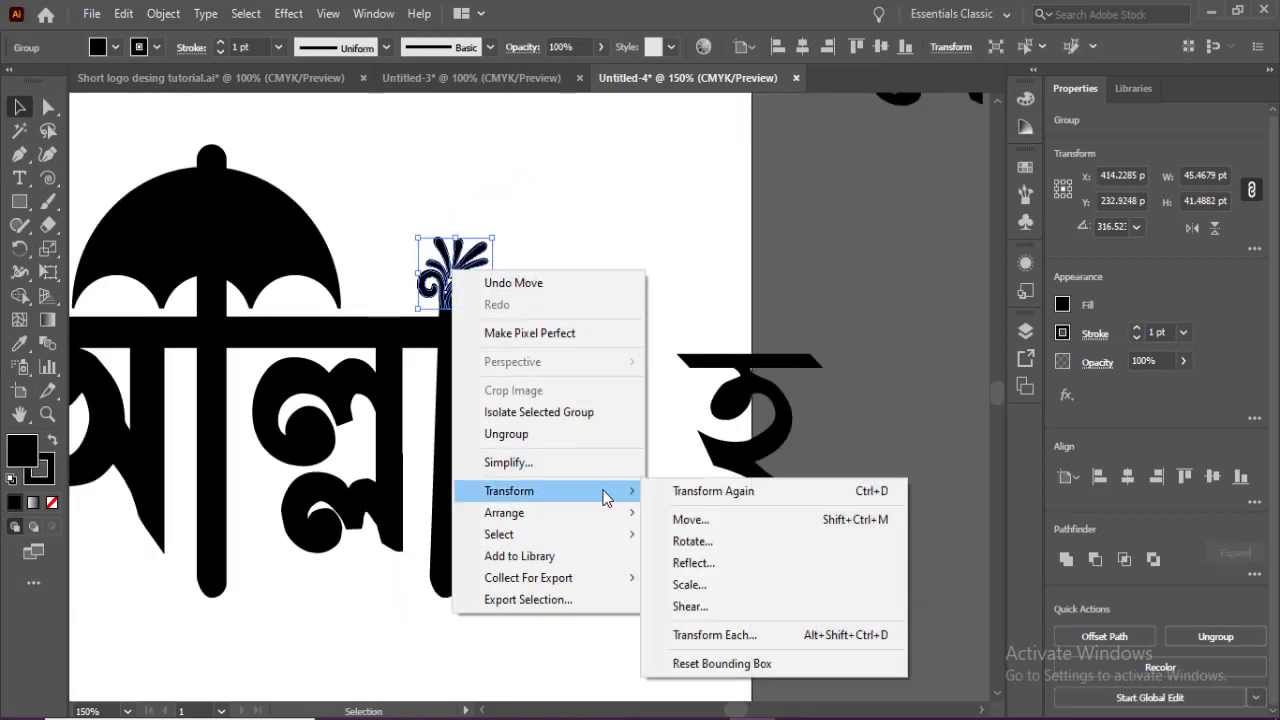
pyautogui.click(686, 562)
pyautogui.click(644, 494)
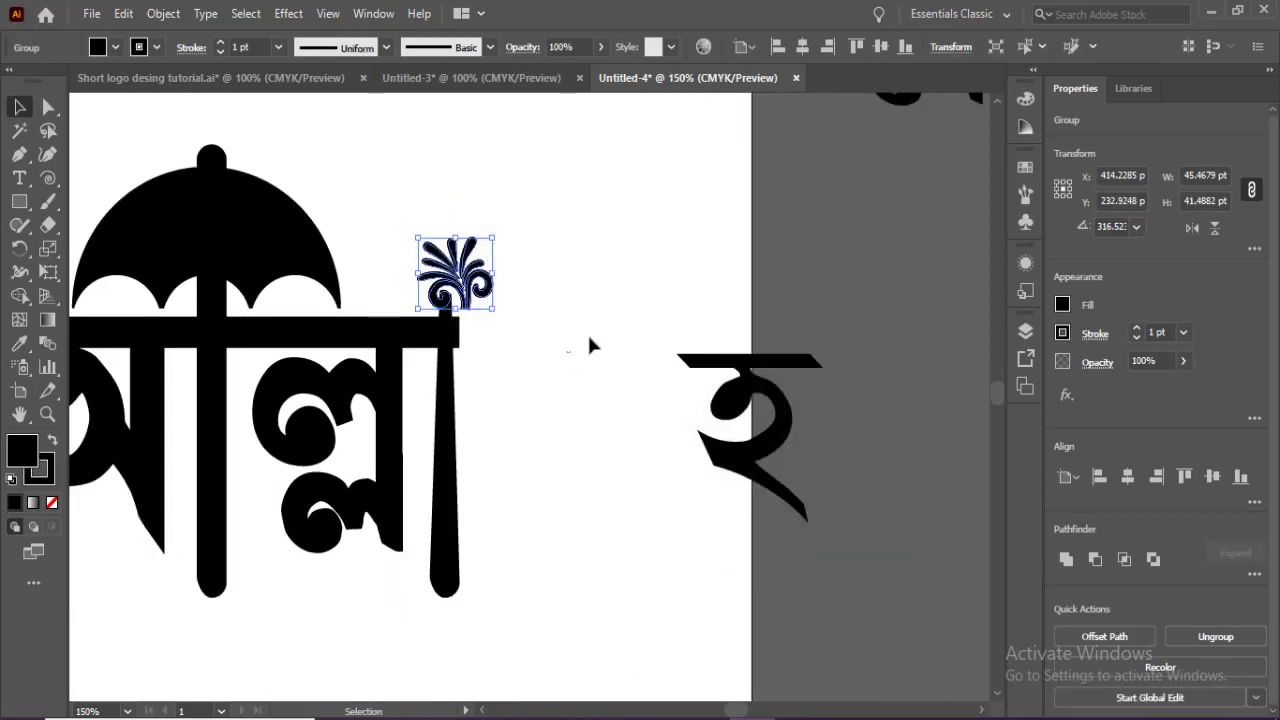
pyautogui.click(591, 343)
pyautogui.click(425, 245)
pyautogui.moveTo(502, 232); pyautogui.dragTo(547, 267)
pyautogui.hotkey('ctrl', '-')
pyautogui.hotkey('ctrl', '-')
# Step: Move the হ close beside the tapered stroke and erase the letter's own headline bar
pyautogui.click(622, 340)
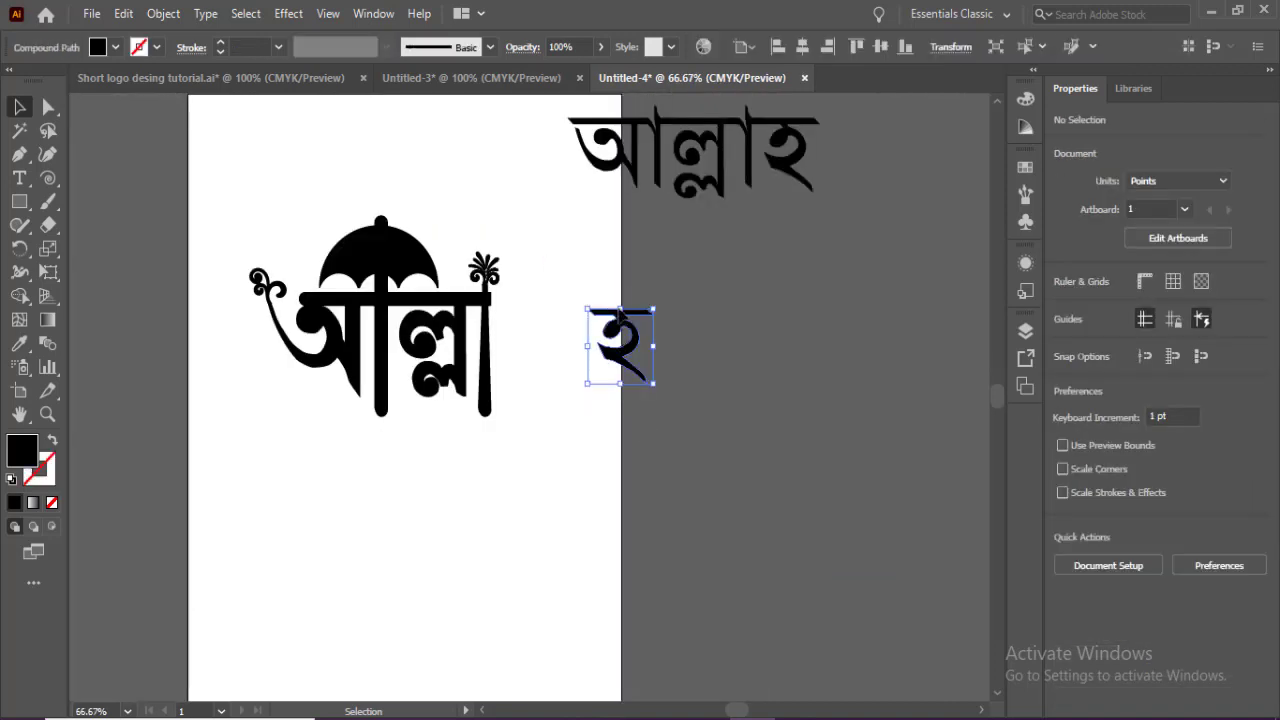
pyautogui.moveTo(622, 340)
pyautogui.mouseDown()
pyautogui.moveTo(617, 322)
pyautogui.moveTo(542, 325)
pyautogui.moveTo(520, 350)
pyautogui.mouseUp()
pyautogui.hotkey('ctrl', '+')
pyautogui.hotkey('shift', 'e')
pyautogui.press('v')
# Step: Thicken the হ with a black stroke and expand the outlined letter into filled shapes
pyautogui.click(255, 48)
pyautogui.write('9')
pyautogui.press('Return')
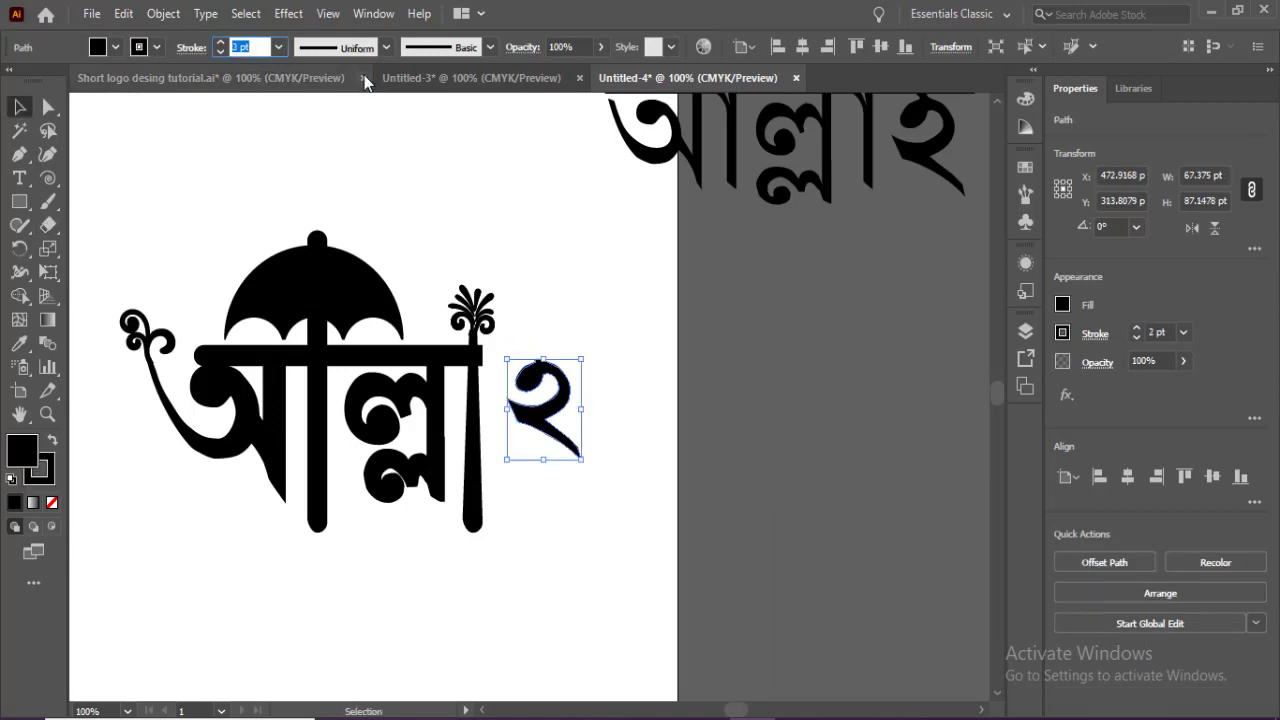
pyautogui.click(163, 13)
pyautogui.click(215, 237)
pyautogui.click(334, 472)
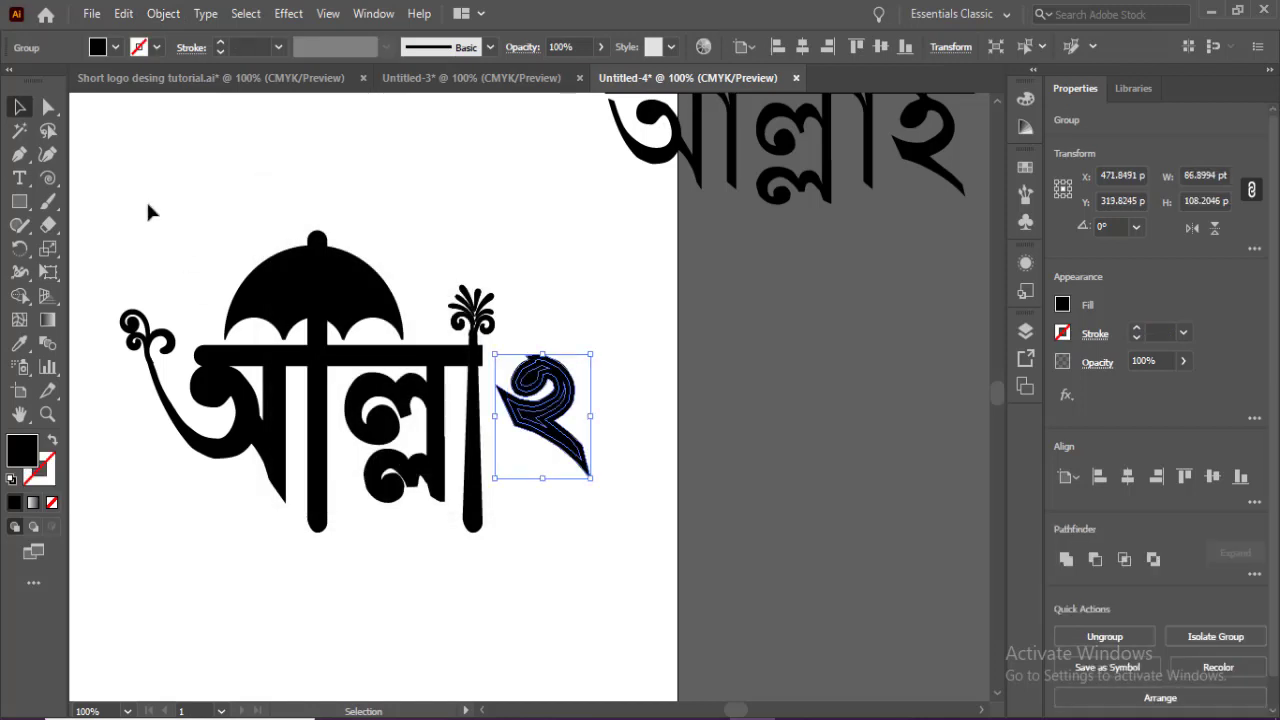
# Step: Merge the expanded pieces of the হ with Shape Builder
pyautogui.click(19, 295)
pyautogui.moveTo(544, 408); pyautogui.dragTo(547, 424)
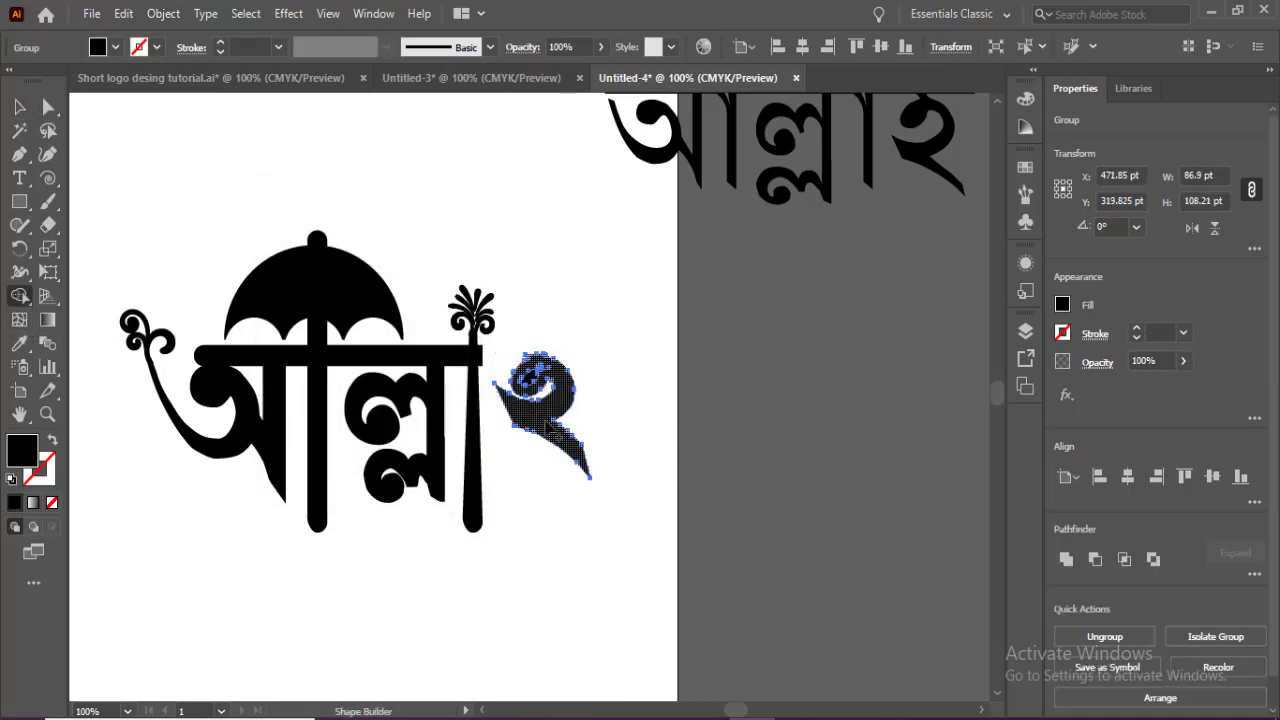
pyautogui.click(562, 445)
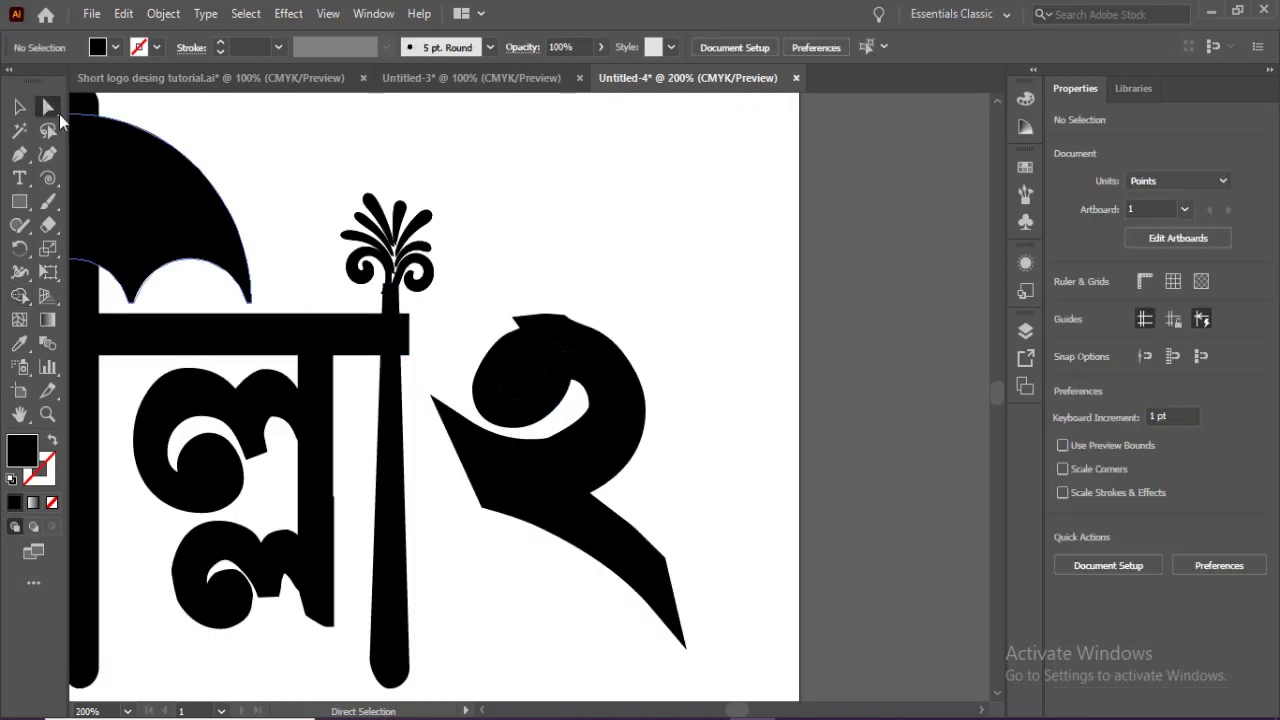
# Step: Extend the right end of the headline bar over the হ to line up with the tip of its tail
pyautogui.moveTo(405, 365); pyautogui.dragTo(406, 360)
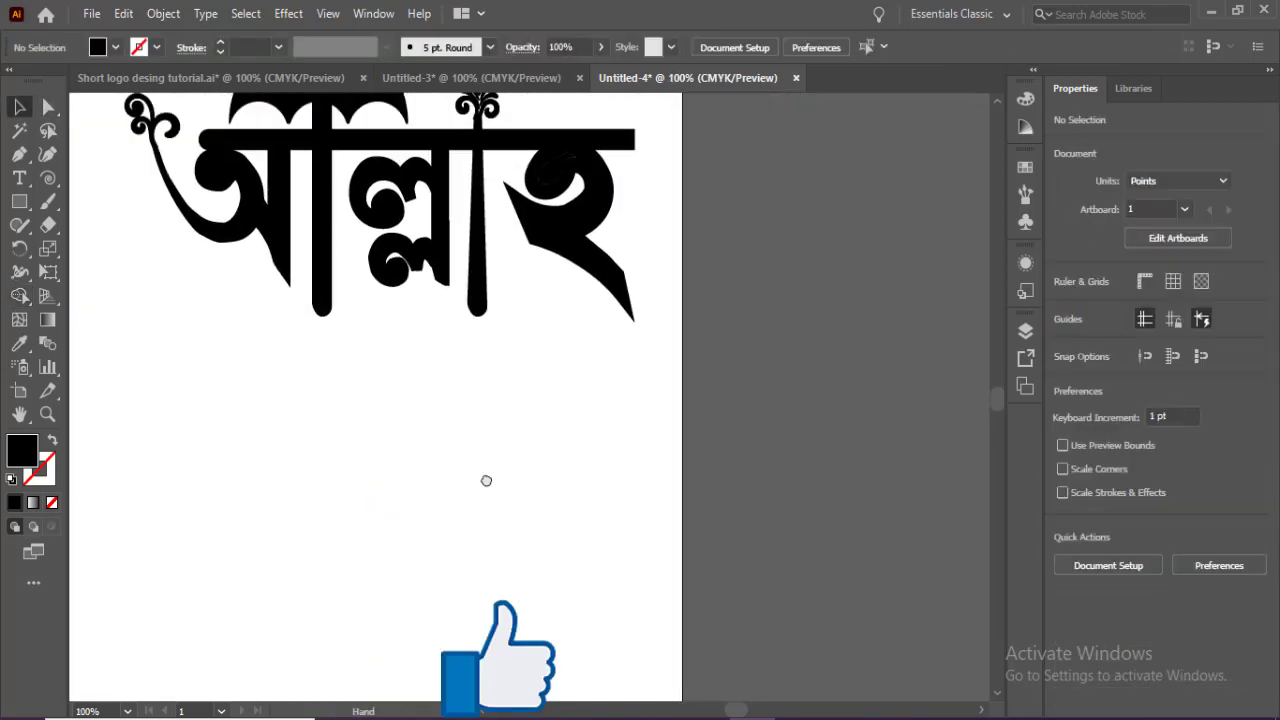
pyautogui.moveTo(486, 480); pyautogui.dragTo(489, 516)
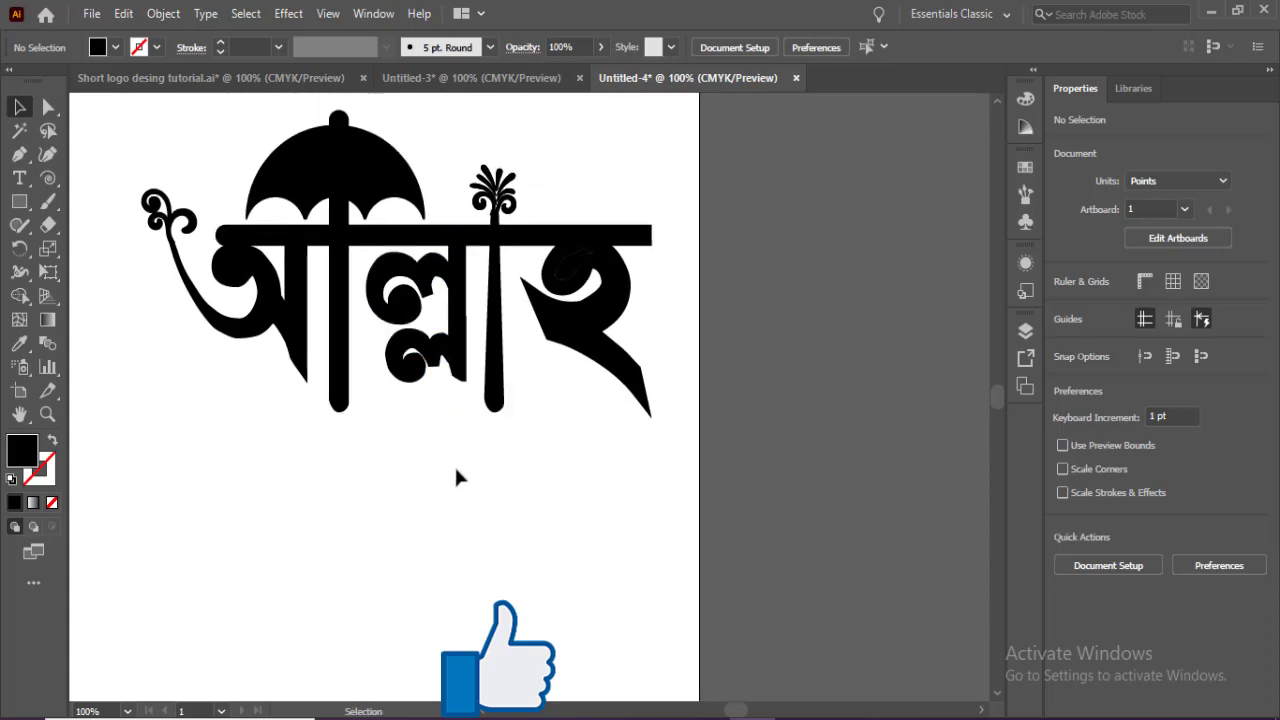
pyautogui.moveTo(453, 439); pyautogui.dragTo(415, 356)
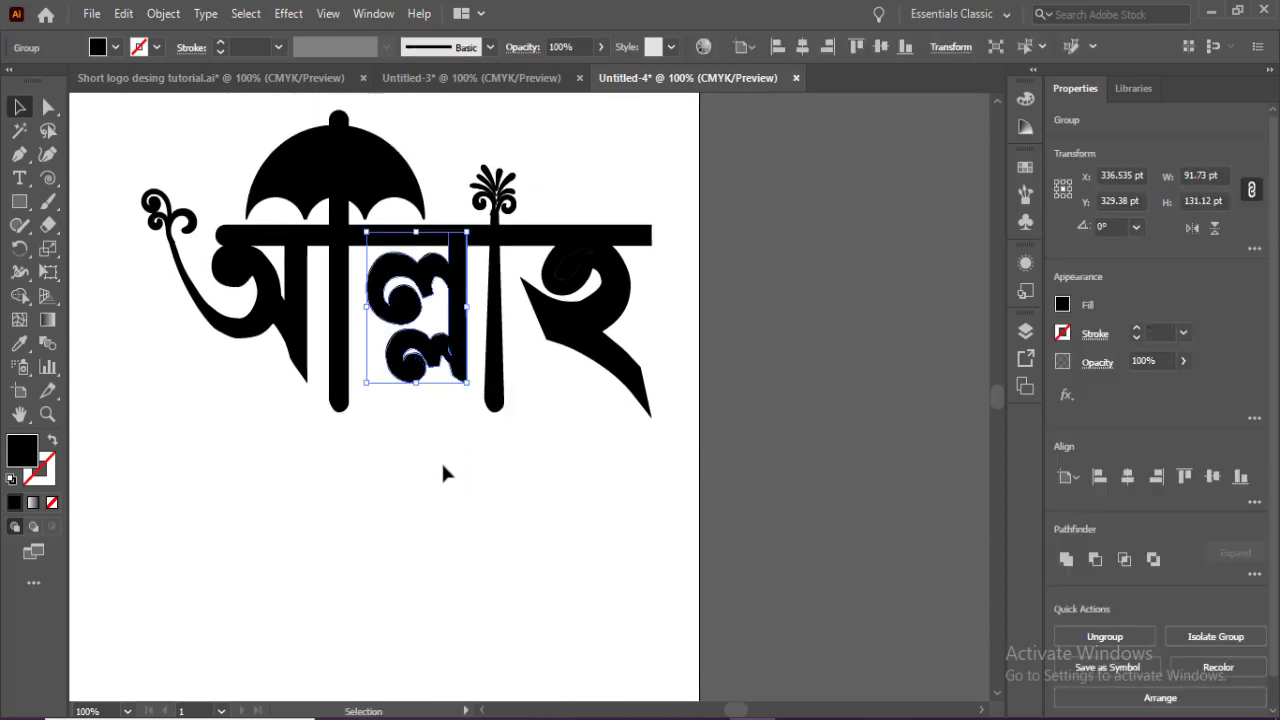
pyautogui.click(515, 288)
# Step: Copy the swirl ornament beside the "Design elements. Set 1." title from Untitled-3 into the logo in Untitled-4
pyautogui.click(471, 78)
pyautogui.moveTo(158, 149); pyautogui.dragTo(237, 196)
pyautogui.press('a')
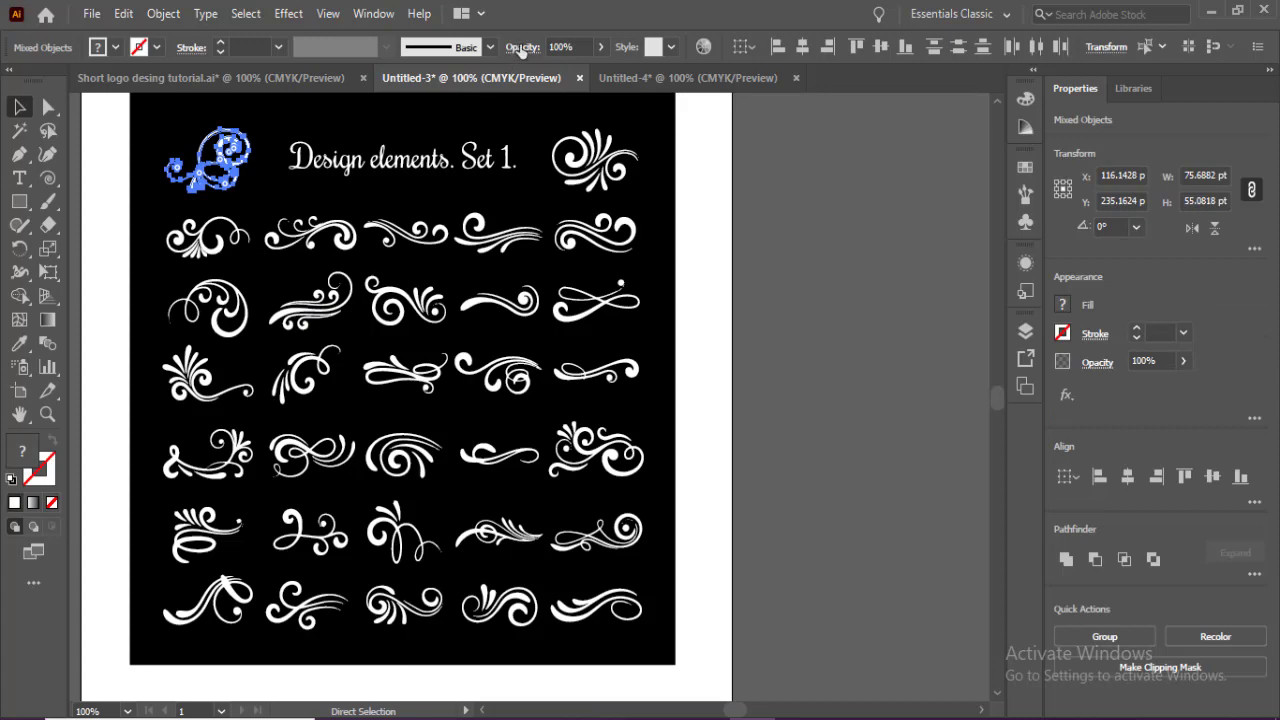
pyautogui.hotkey('ctrl', 'c')
pyautogui.click(645, 78)
pyautogui.press('v')
pyautogui.hotkey('ctrl', 'v')
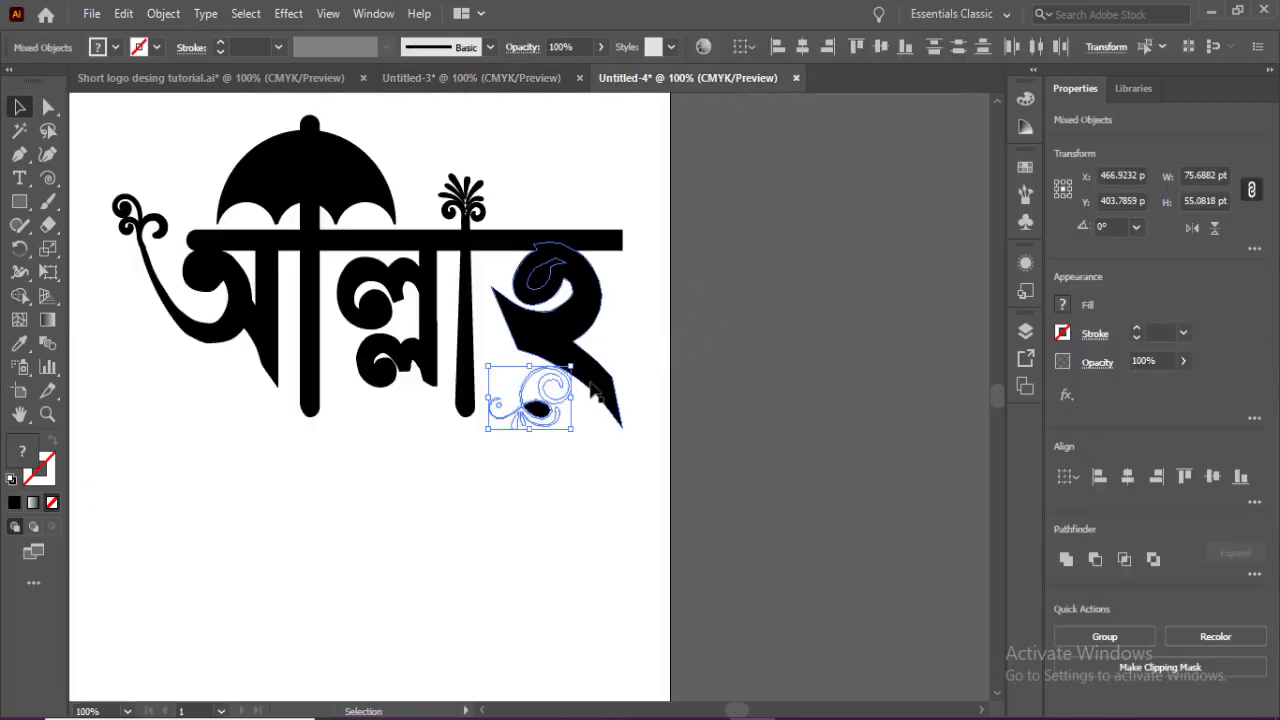
pyautogui.click(538, 460)
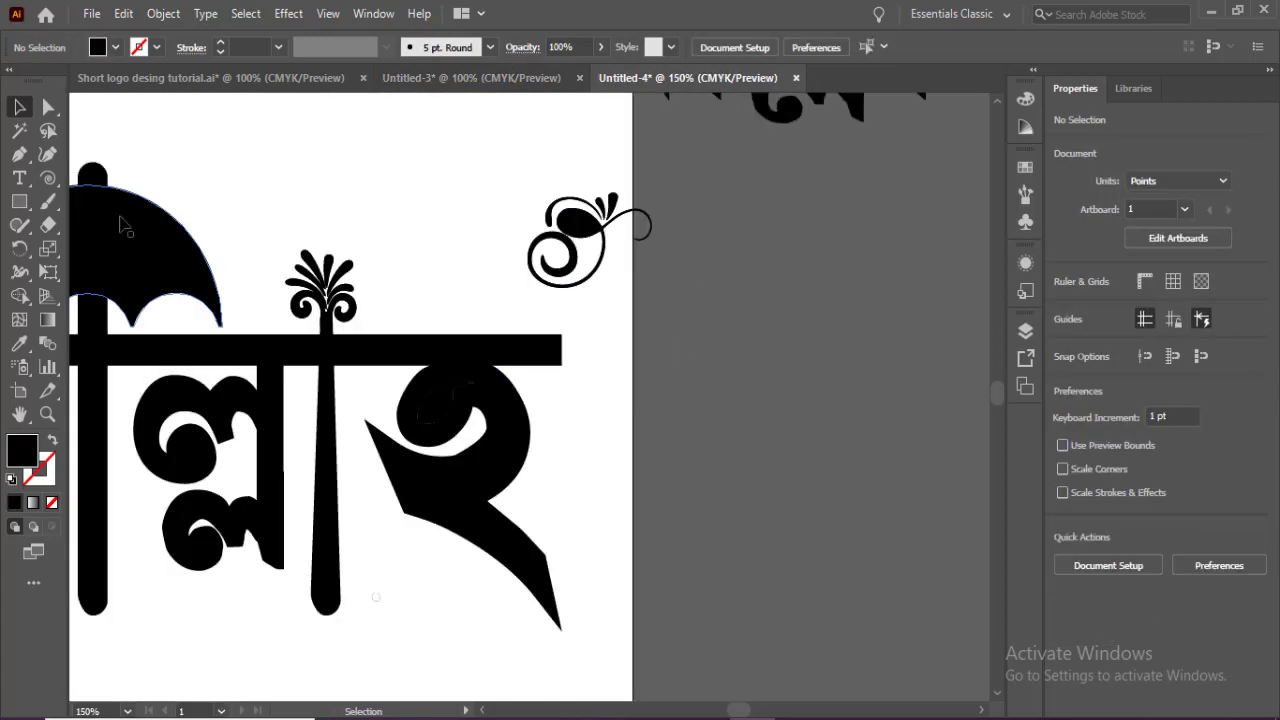
# Step: Cut away the inner curl of the pasted swirl and attach its remaining stem to the headline bar's right end
pyautogui.click(48, 223)
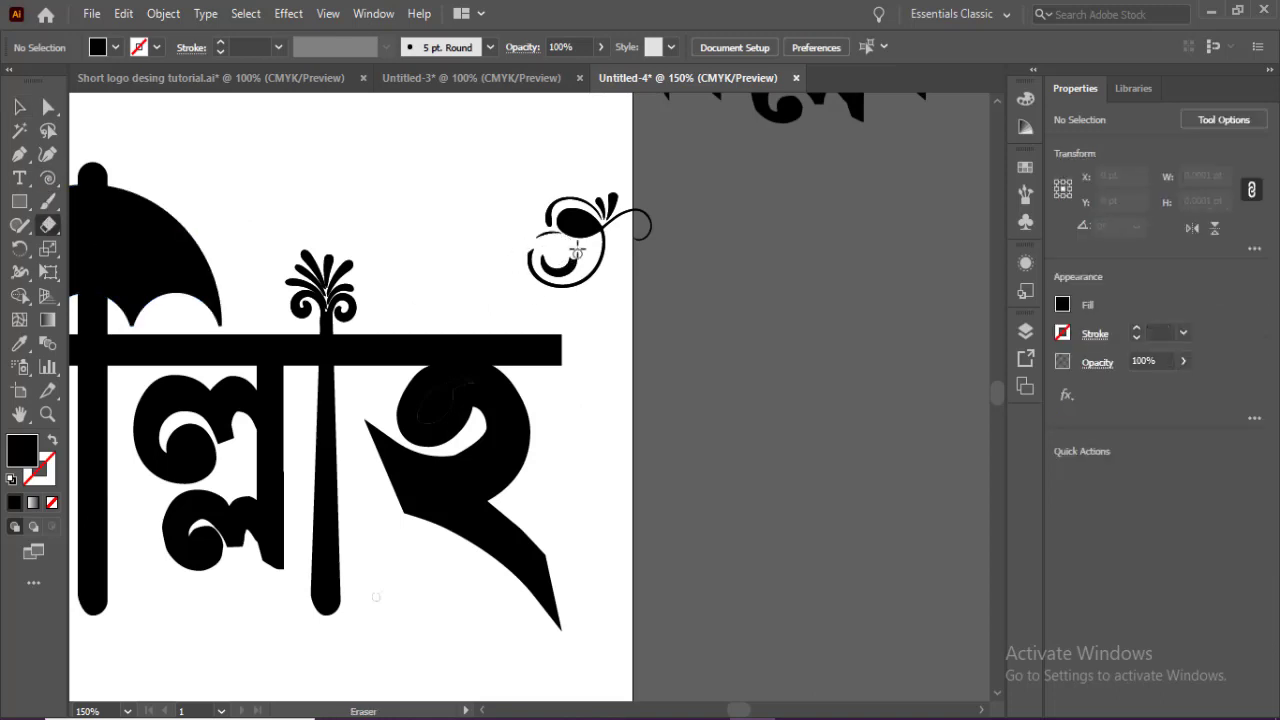
pyautogui.press('v')
pyautogui.click(576, 245)
pyautogui.moveTo(599, 235); pyautogui.dragTo(604, 298)
pyautogui.click(618, 404)
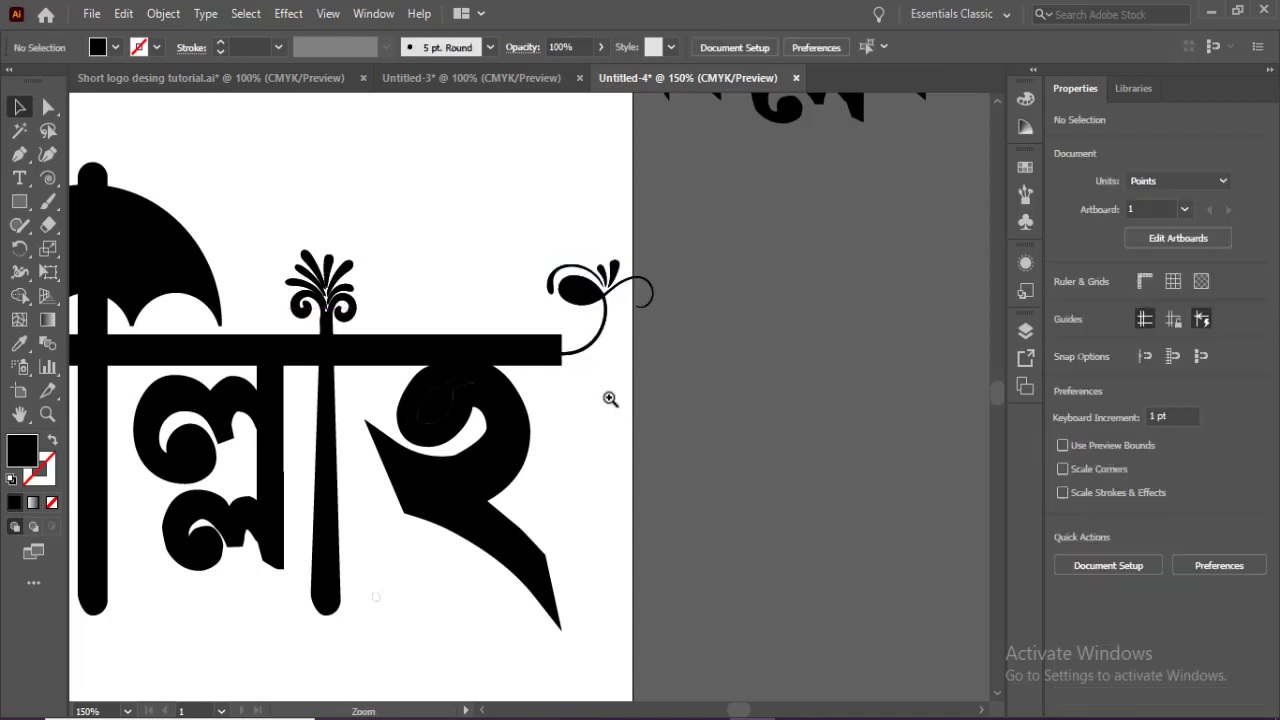
# Step: Draw a curved black shape with the Pen tool that blends the headline bar's right end into the swirl's stem
pyautogui.keyDown('ctrl'); pyautogui.click(608, 398); pyautogui.keyUp('ctrl')
pyautogui.moveTo(19, 155); pyautogui.dragTo(82, 156)
pyautogui.click(582, 340)
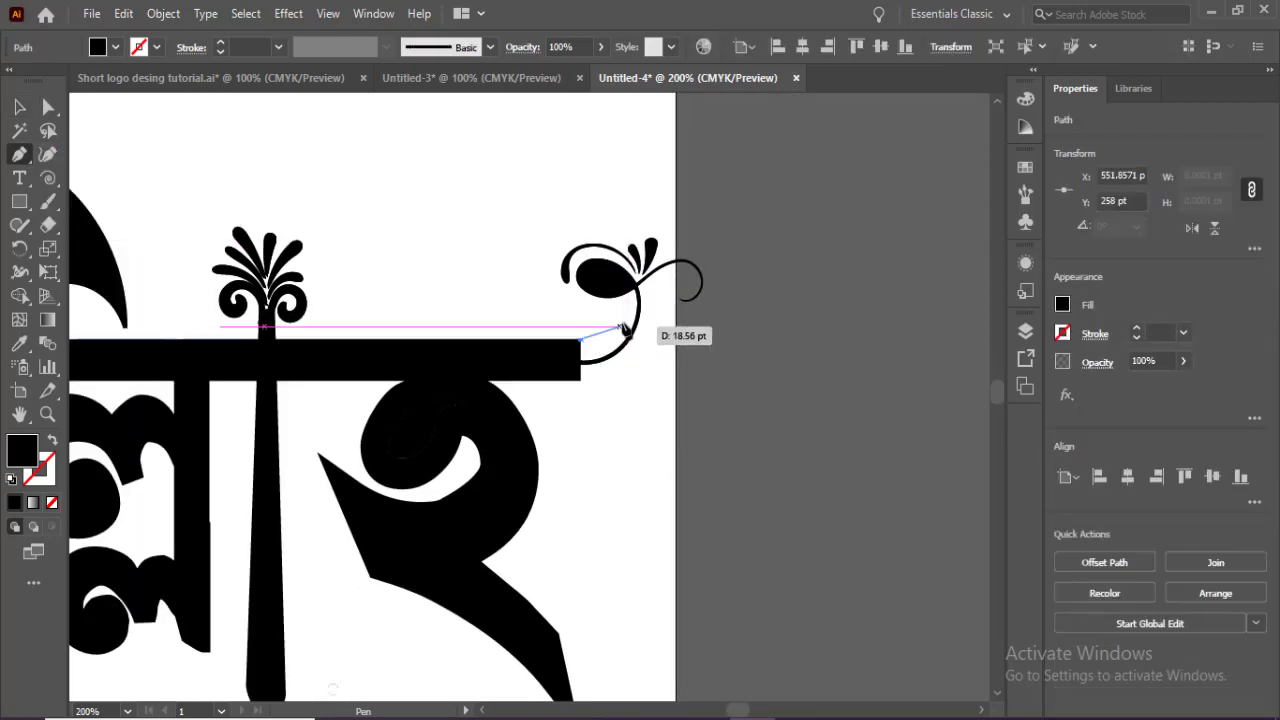
pyautogui.moveTo(641, 310); pyautogui.dragTo(640, 262)
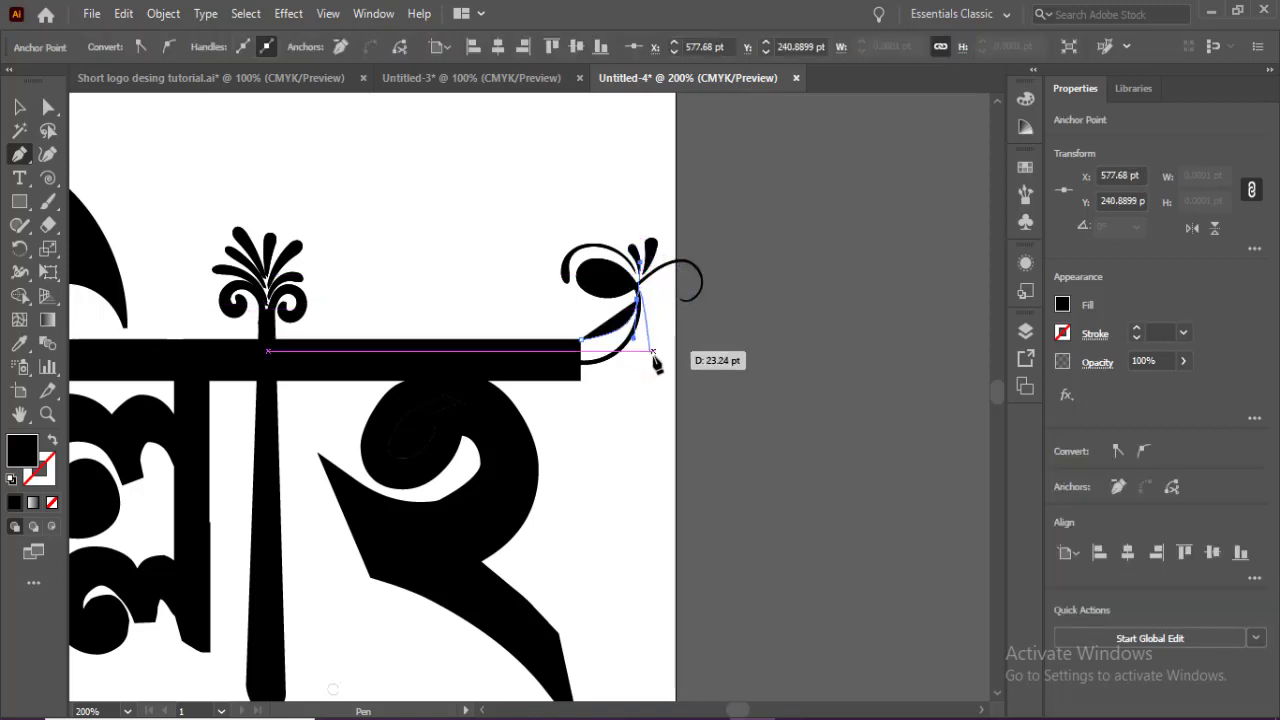
pyautogui.moveTo(581, 380); pyautogui.dragTo(510, 388)
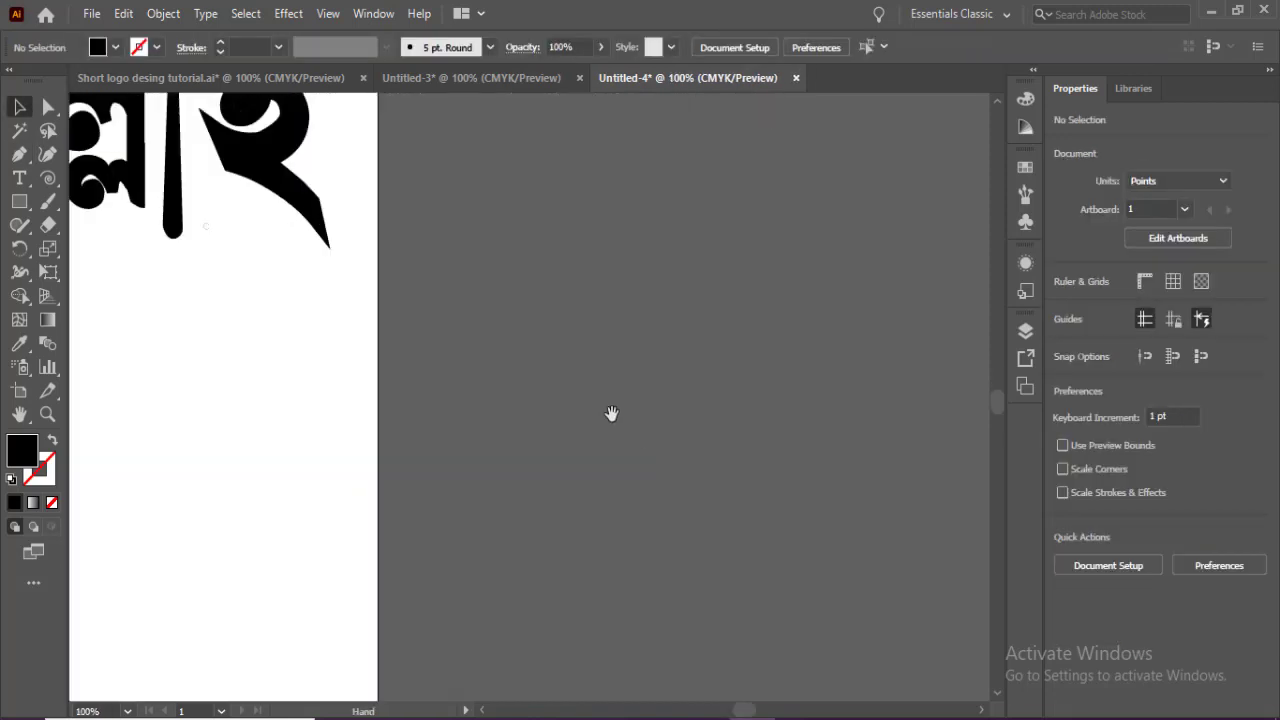
pyautogui.moveTo(408, 302); pyautogui.dragTo(543, 400)
pyautogui.keyDown('ctrl'); pyautogui.click(598, 306); pyautogui.keyUp('ctrl')
pyautogui.hotkey('ctrl', '0')
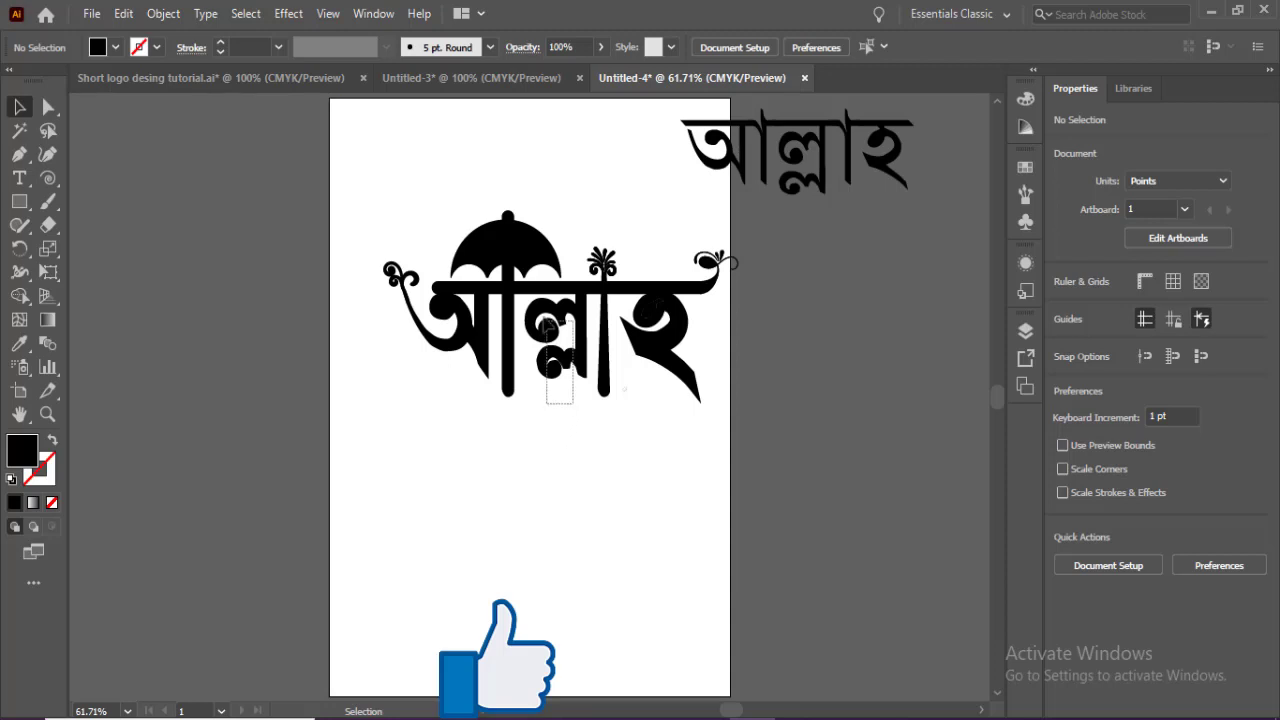
# Step: Lower the anchor point on the lower inner edge of the হ, below the white gap
pyautogui.click(556, 372)
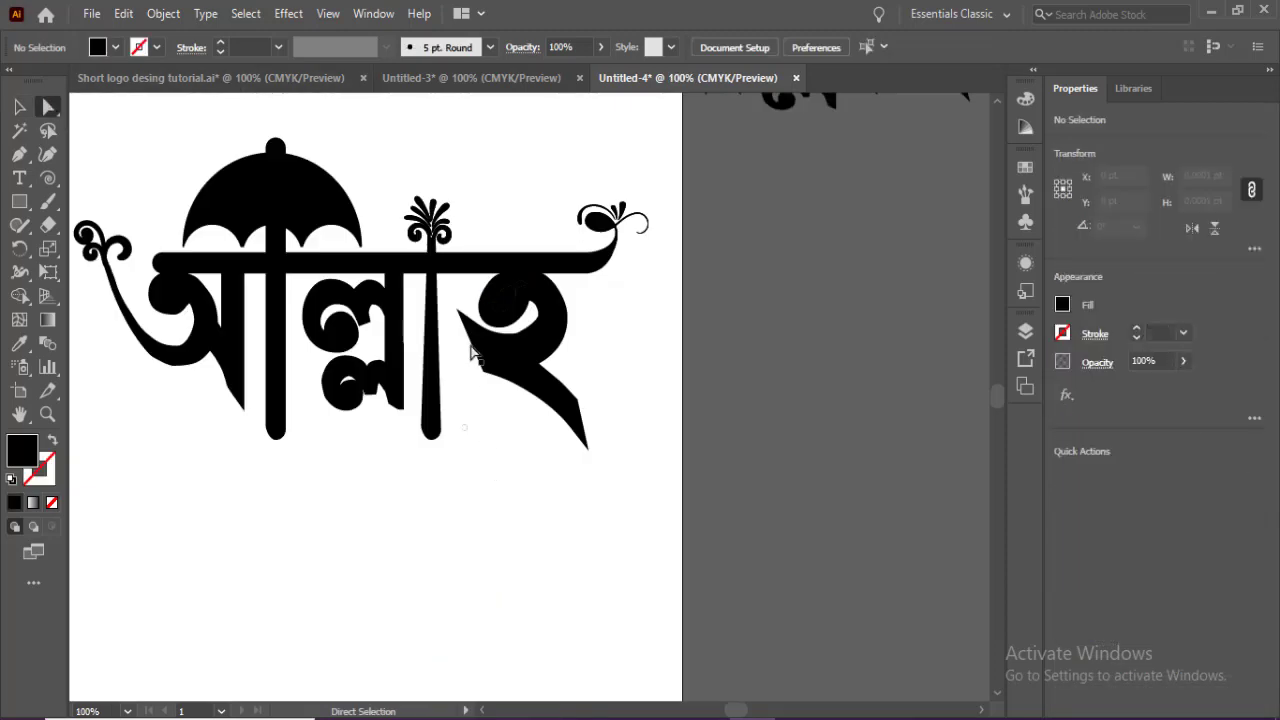
pyautogui.click(521, 333)
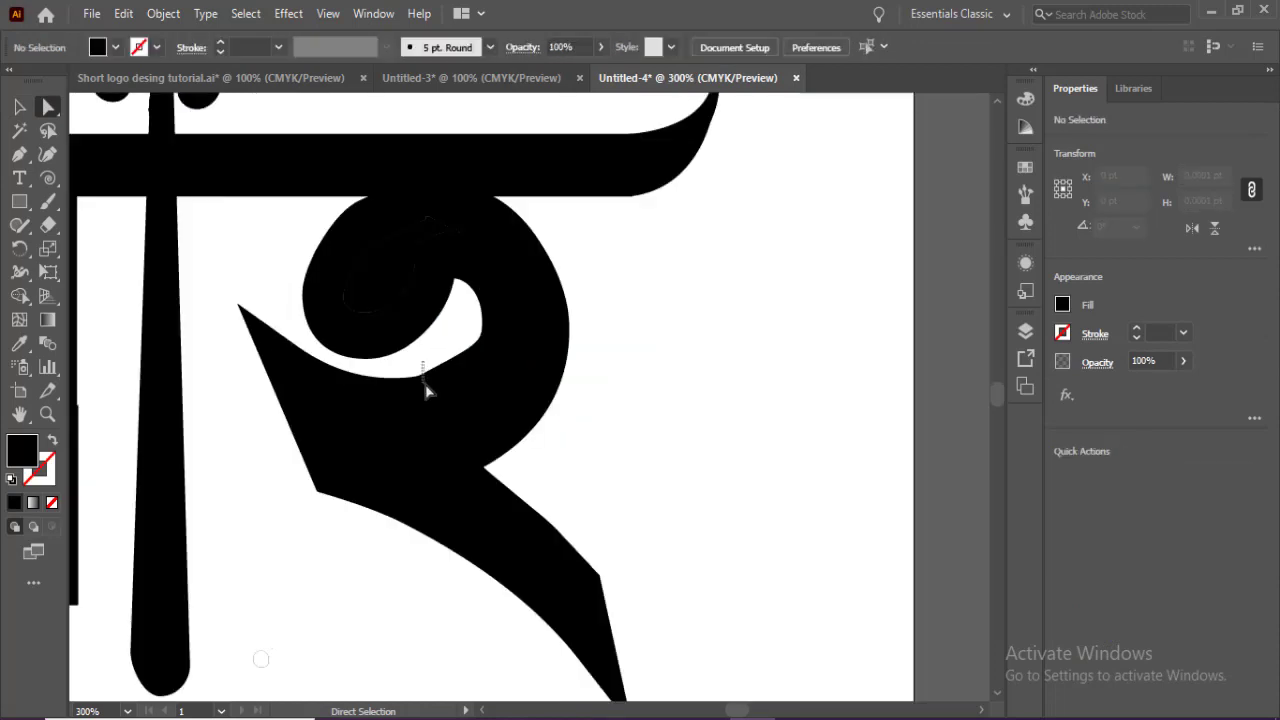
pyautogui.click(422, 380)
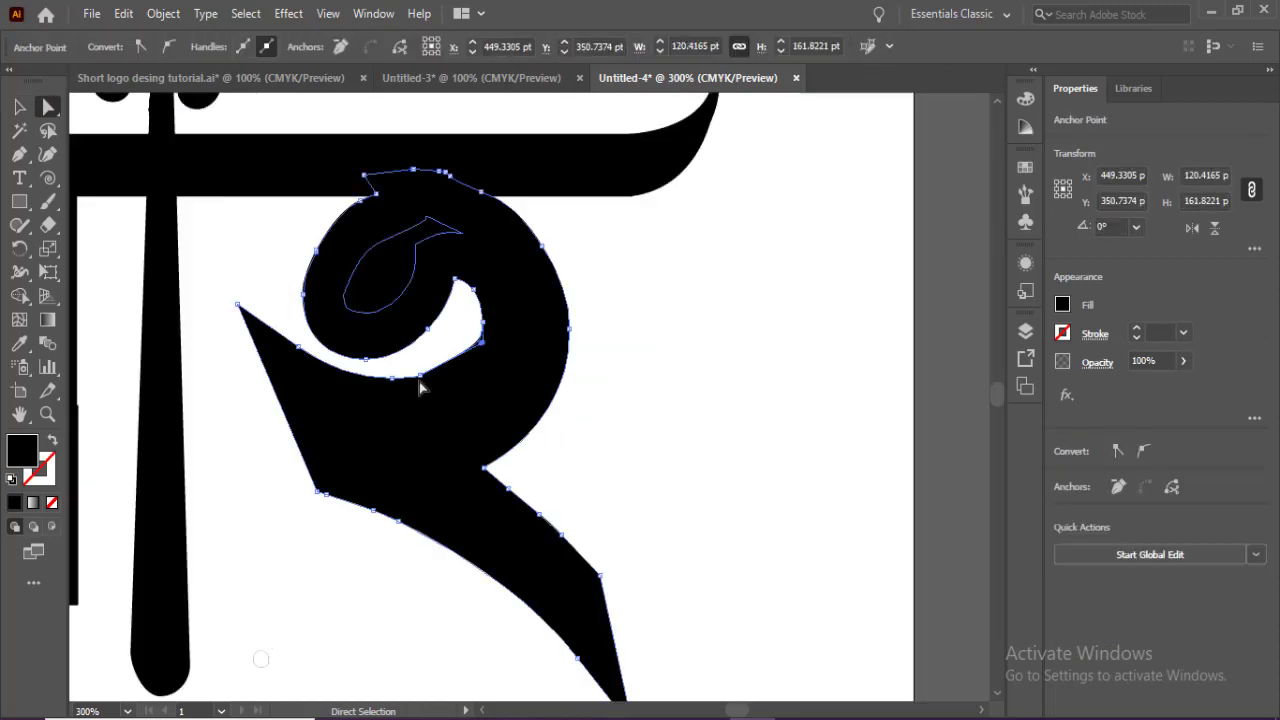
pyautogui.press('Down')
pyautogui.press('Down')
pyautogui.press('Down')
pyautogui.press('Down')
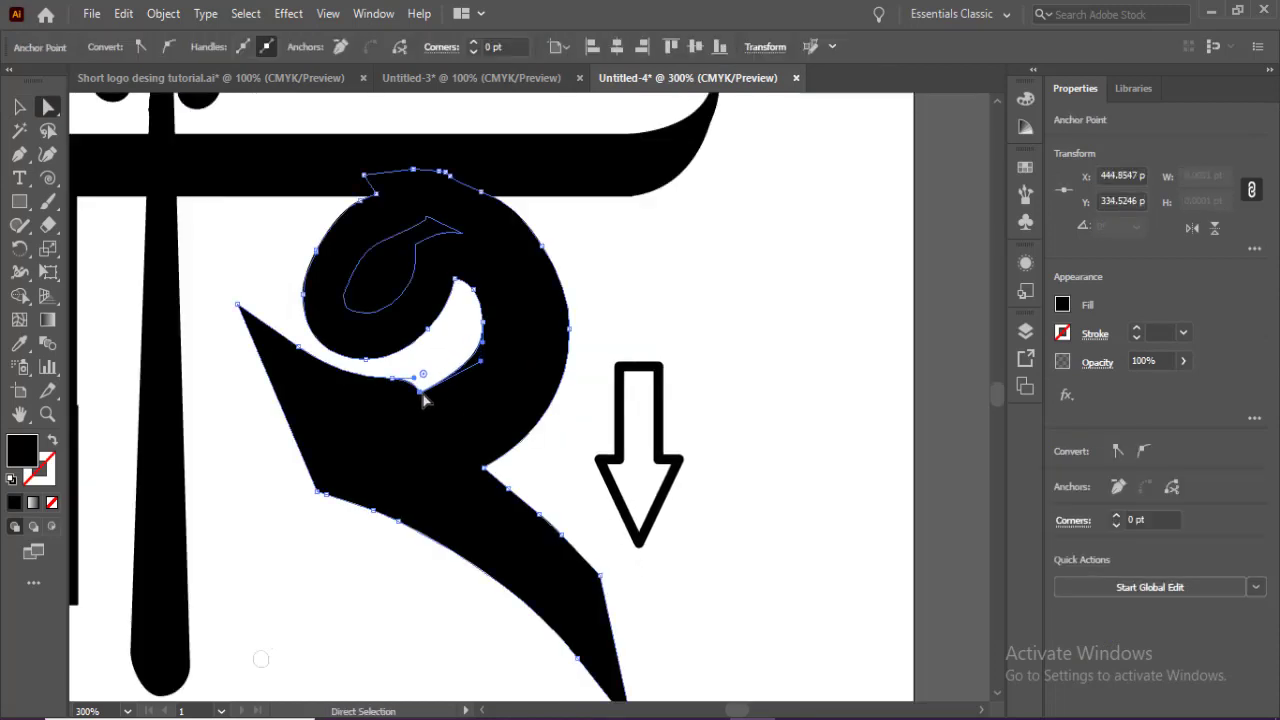
# Step: Smooth and lower the left part of the inner edge of the হ to widen the white gap below its curl
pyautogui.click(409, 383)
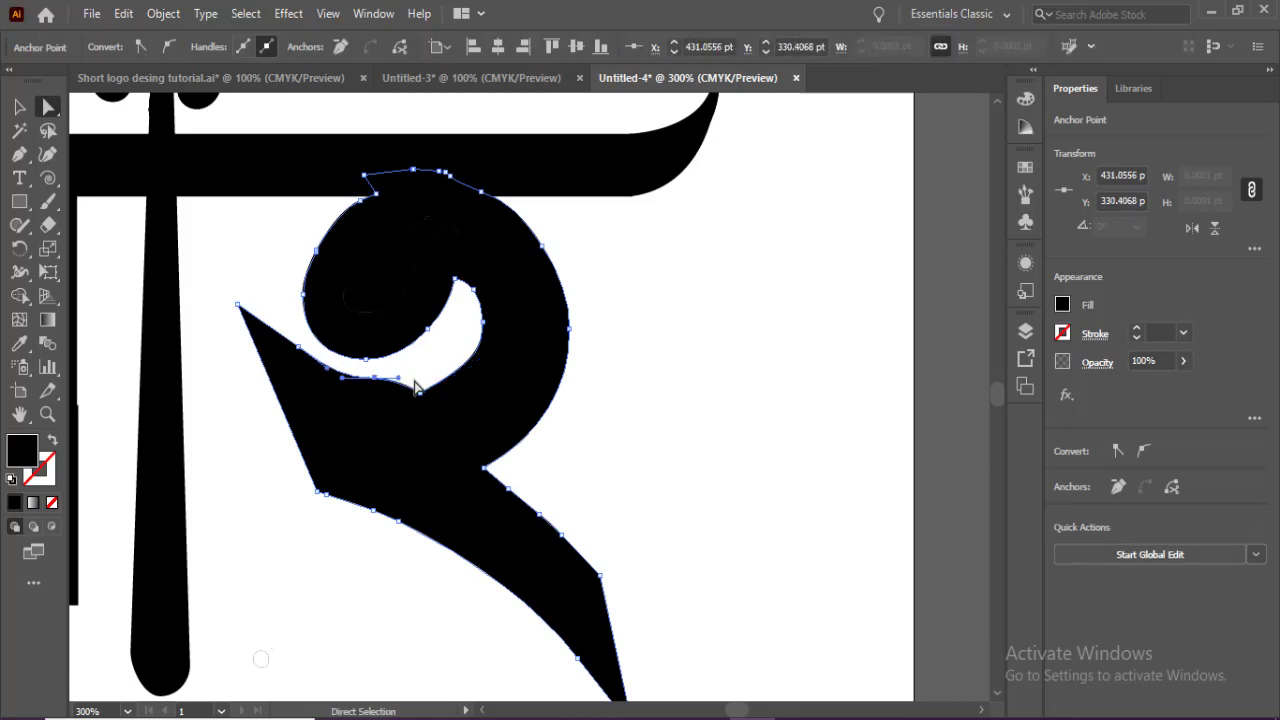
pyautogui.click(412, 373)
pyautogui.moveTo(240, 288)
pyautogui.mouseDown()
pyautogui.moveTo(264, 321)
pyautogui.moveTo(317, 351)
pyautogui.mouseUp()
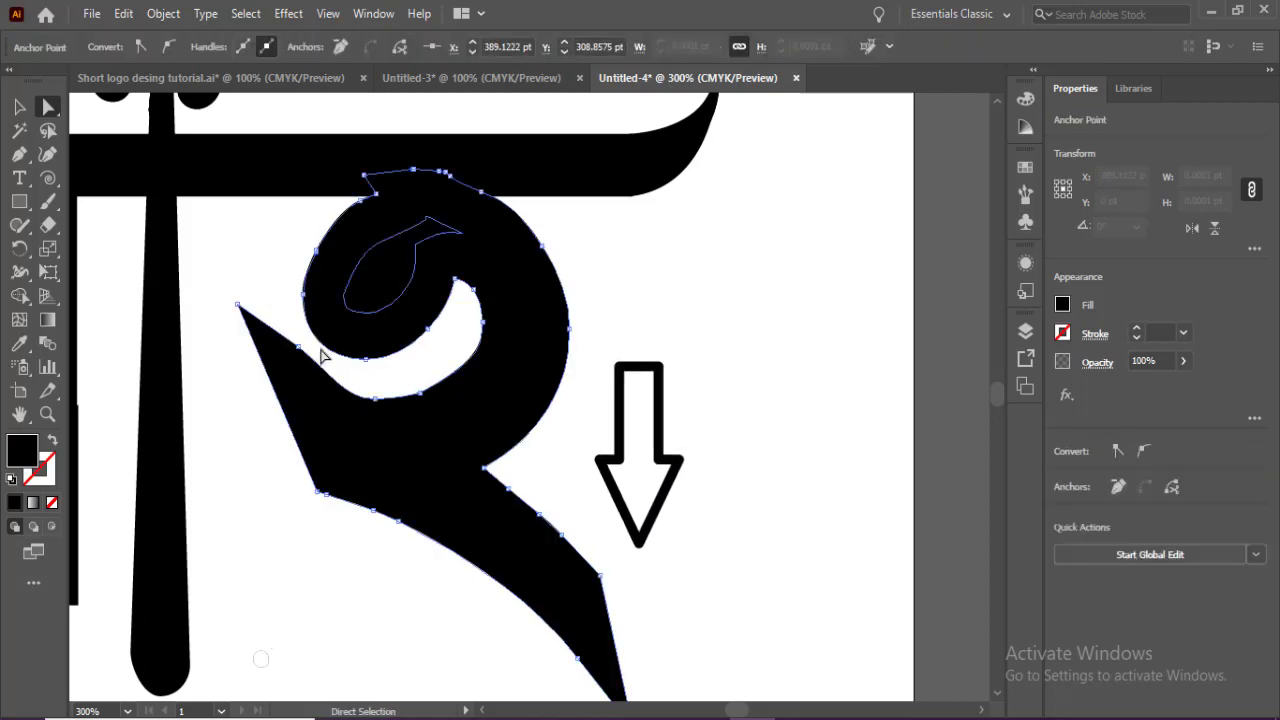
pyautogui.press('Down')
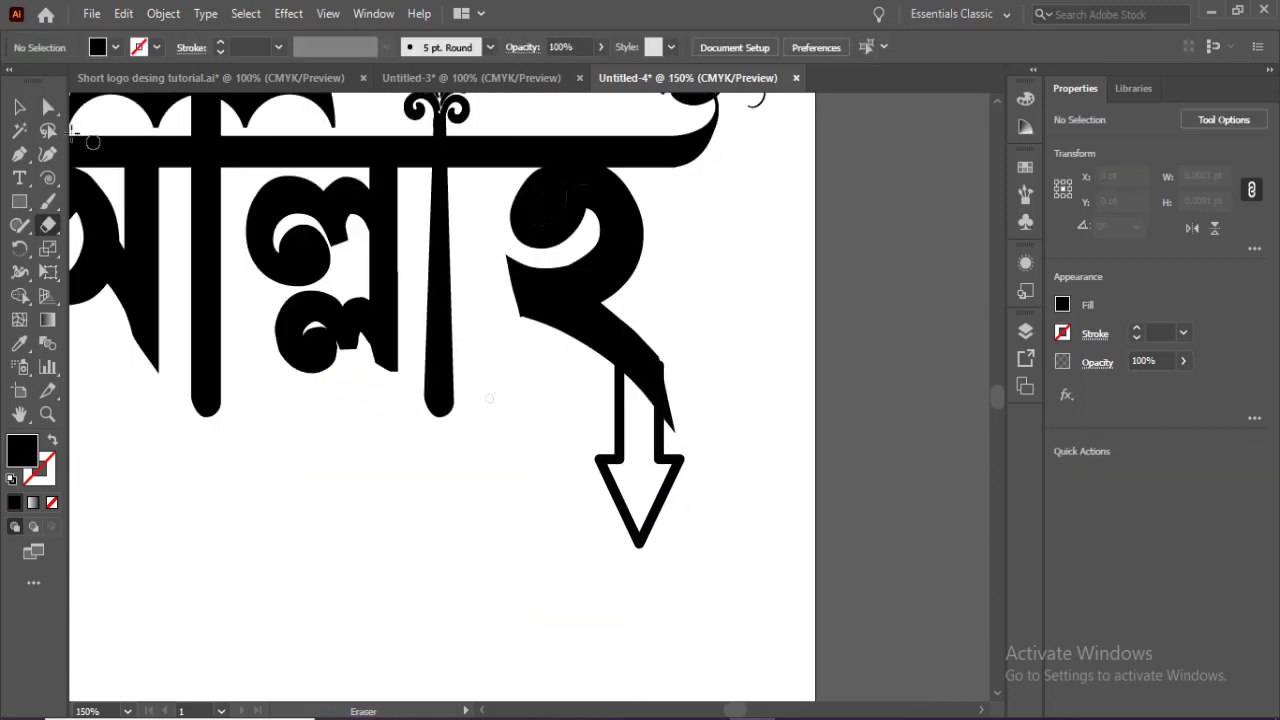
pyautogui.click(19, 107)
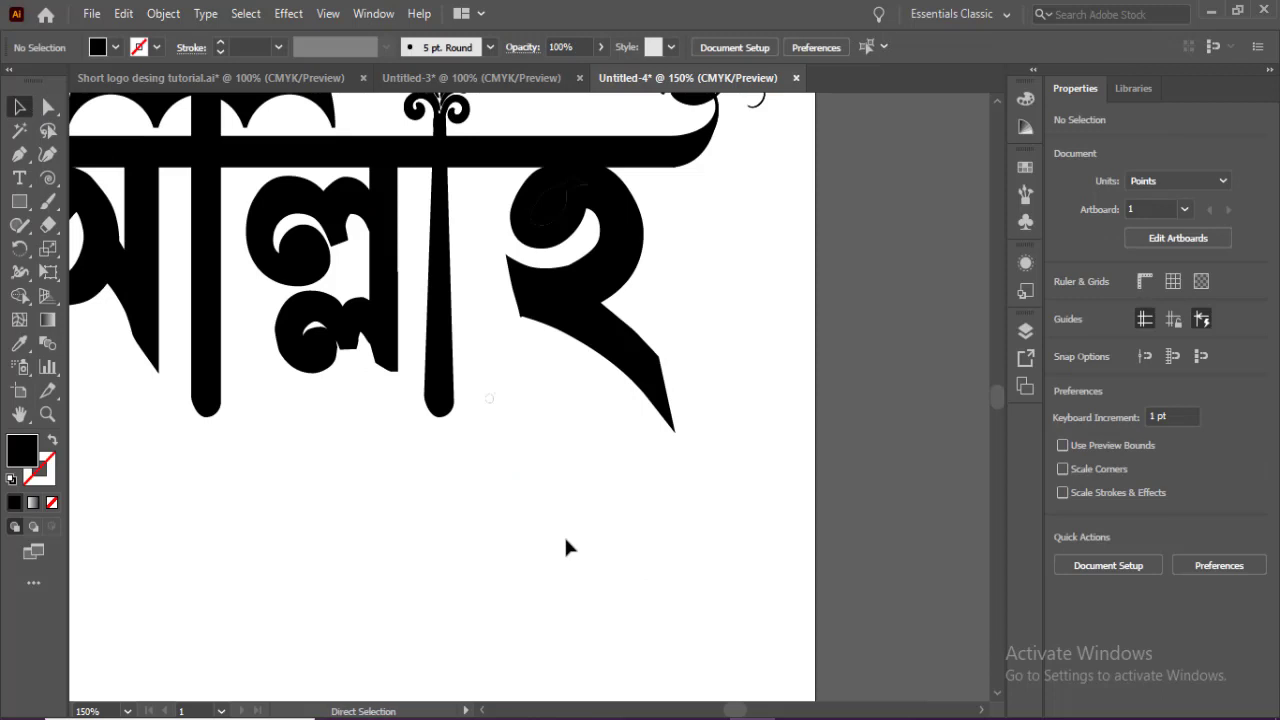
pyautogui.hotkey('ctrl', '0')
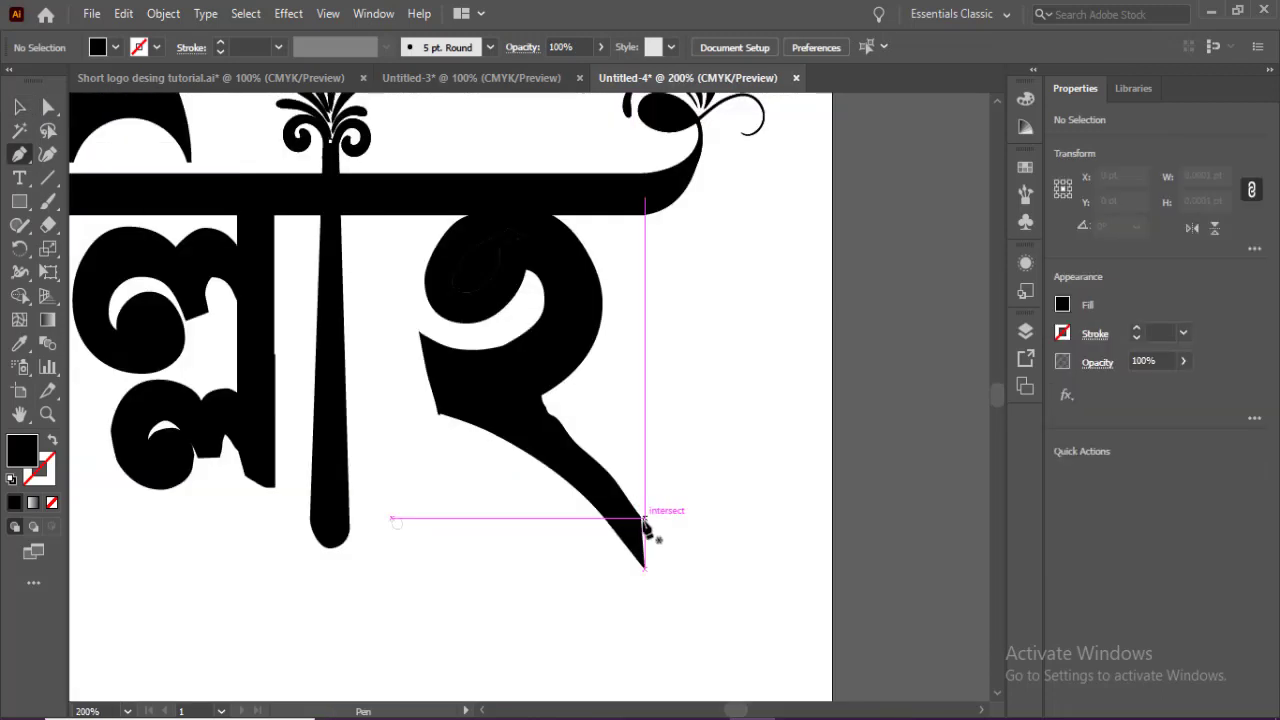
# Step: Draw a closed Pen shape along the outer edge of the হ's tail and cut it away with Shape Builder to straighten that edge
pyautogui.click(642, 522)
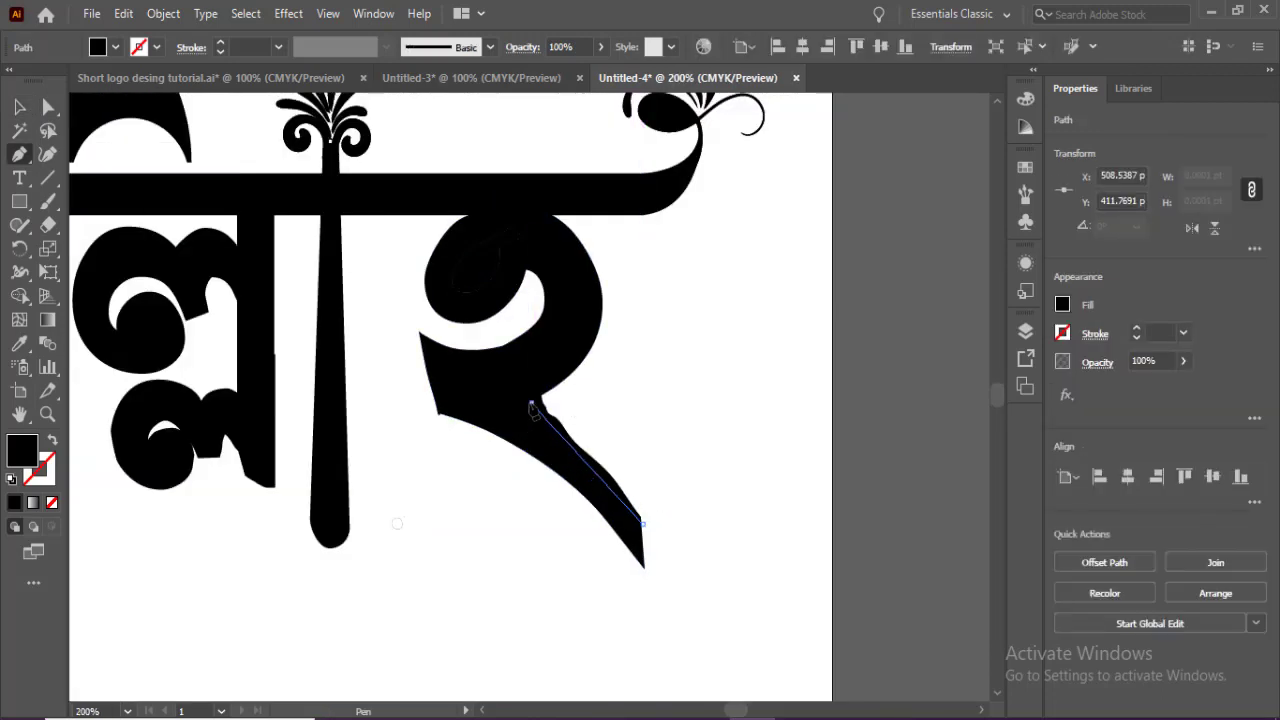
pyautogui.click(530, 402)
pyautogui.click(586, 370)
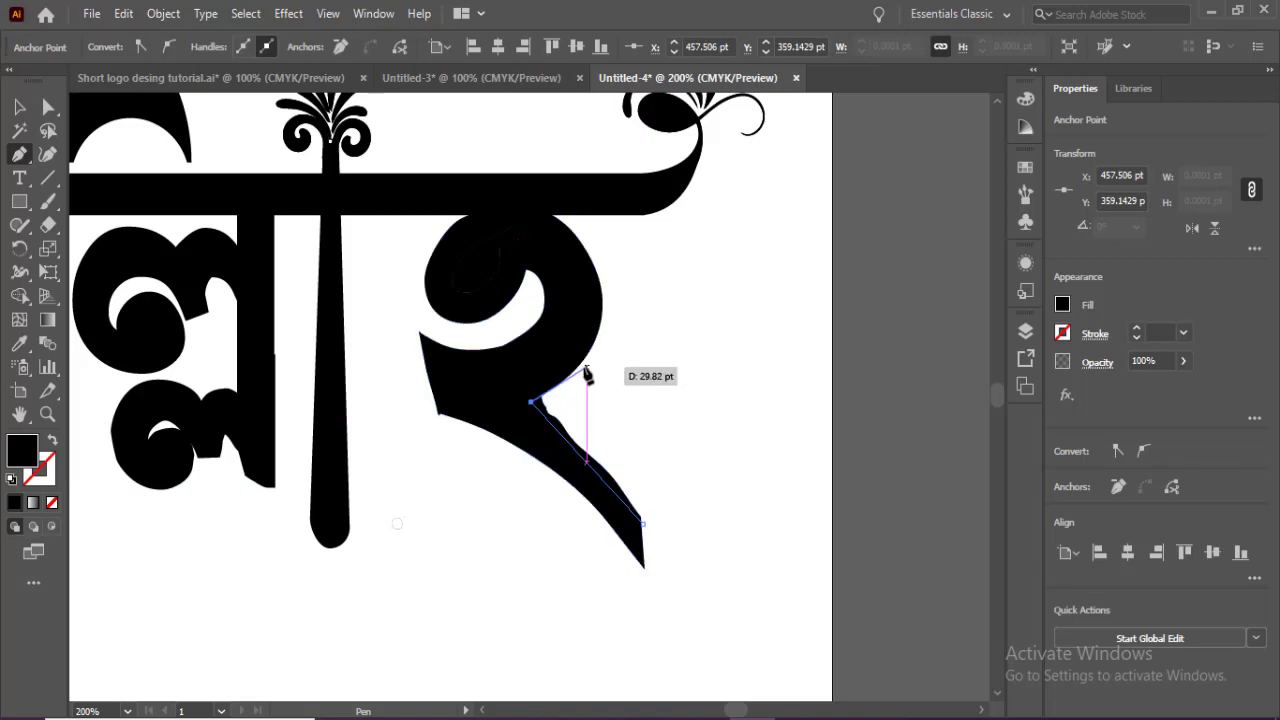
pyautogui.press('v')
pyautogui.moveTo(731, 603); pyautogui.dragTo(533, 443)
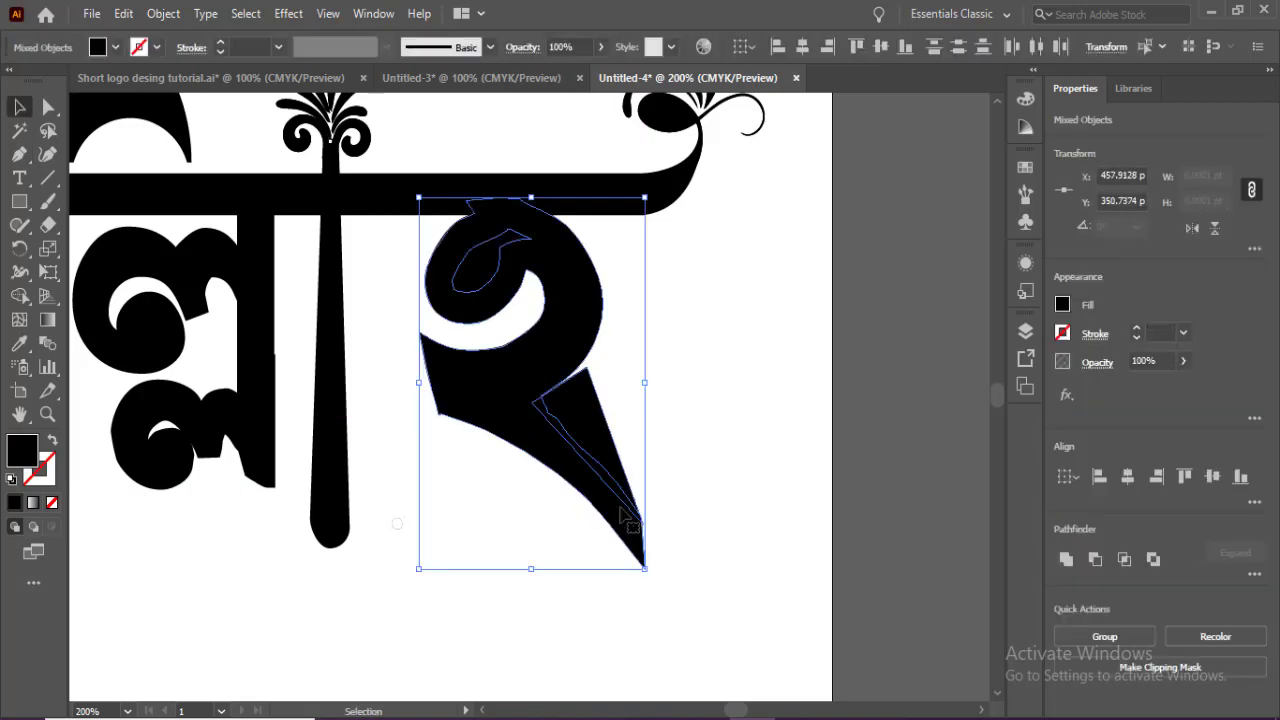
pyautogui.click(20, 297)
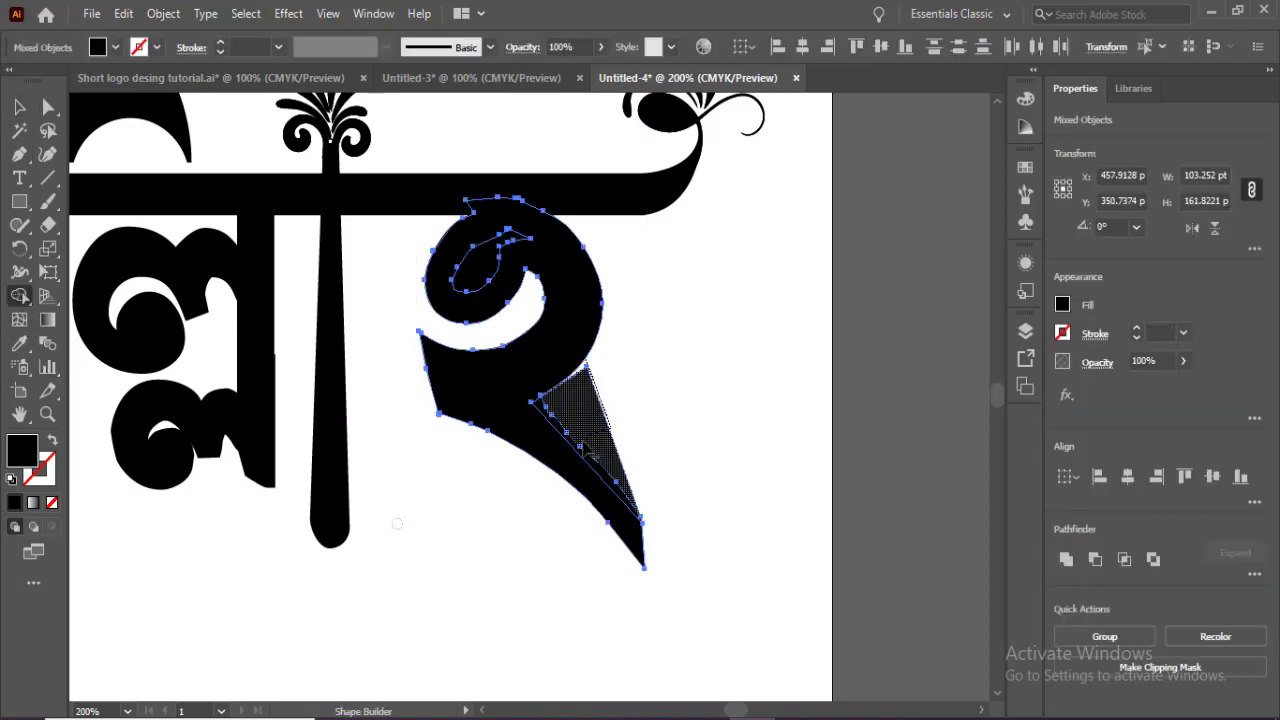
pyautogui.keyDown('alt'); pyautogui.click(616, 487); pyautogui.keyUp('alt')
# Step: Lengthen the হ's tail into a thin diagonal end and attach a vertically flipped copy of the headline bar's right swirl to its tip
pyautogui.moveTo(510, 343); pyautogui.dragTo(488, 370)
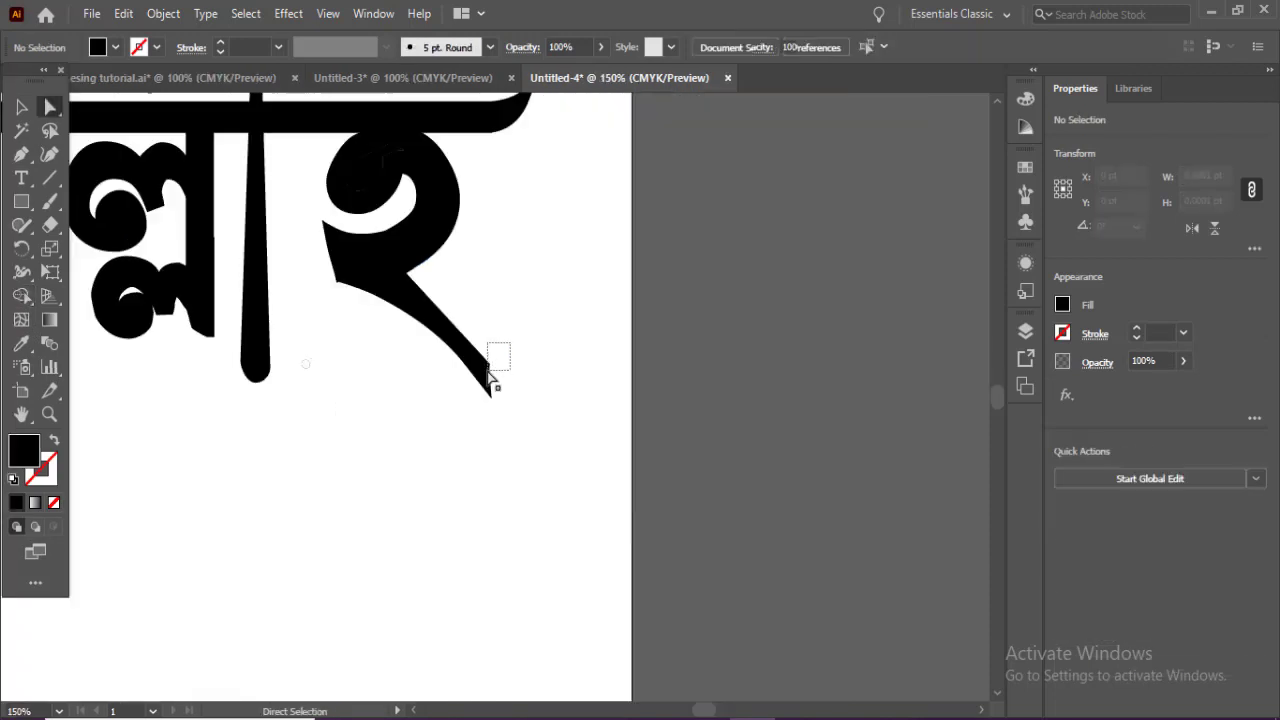
pyautogui.click(590, 410)
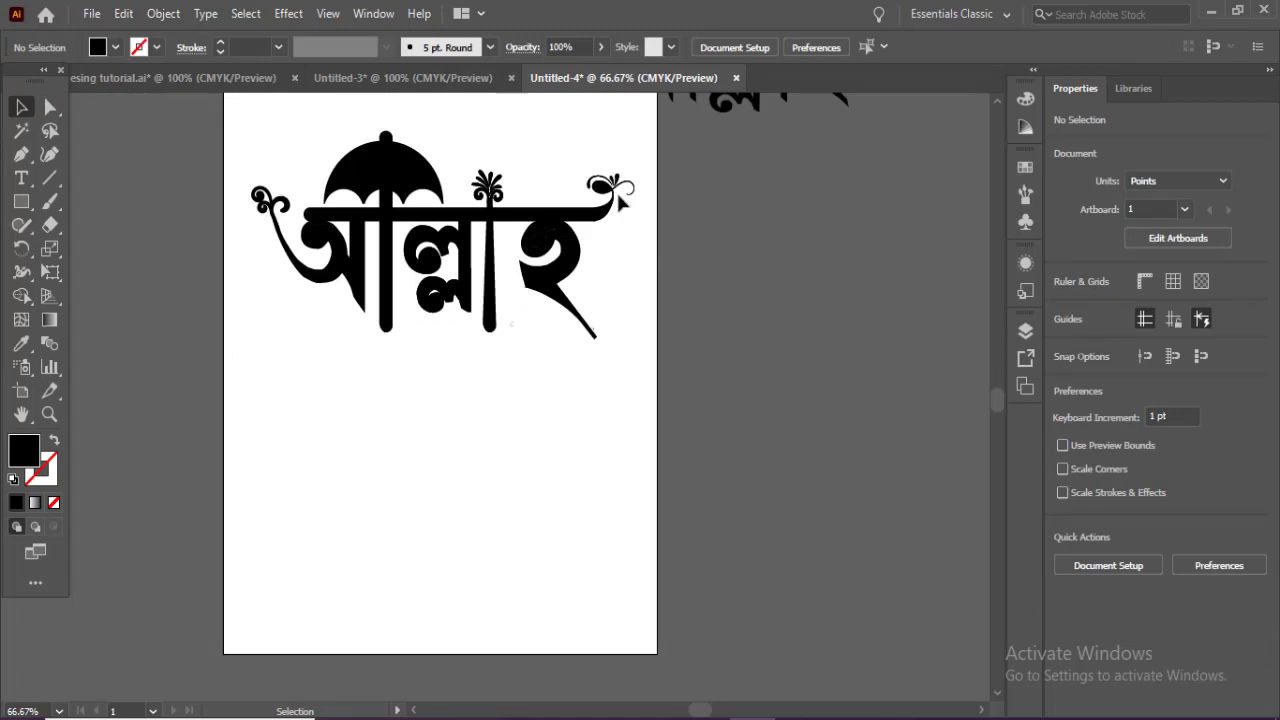
pyautogui.moveTo(622, 202); pyautogui.dragTo(708, 292)
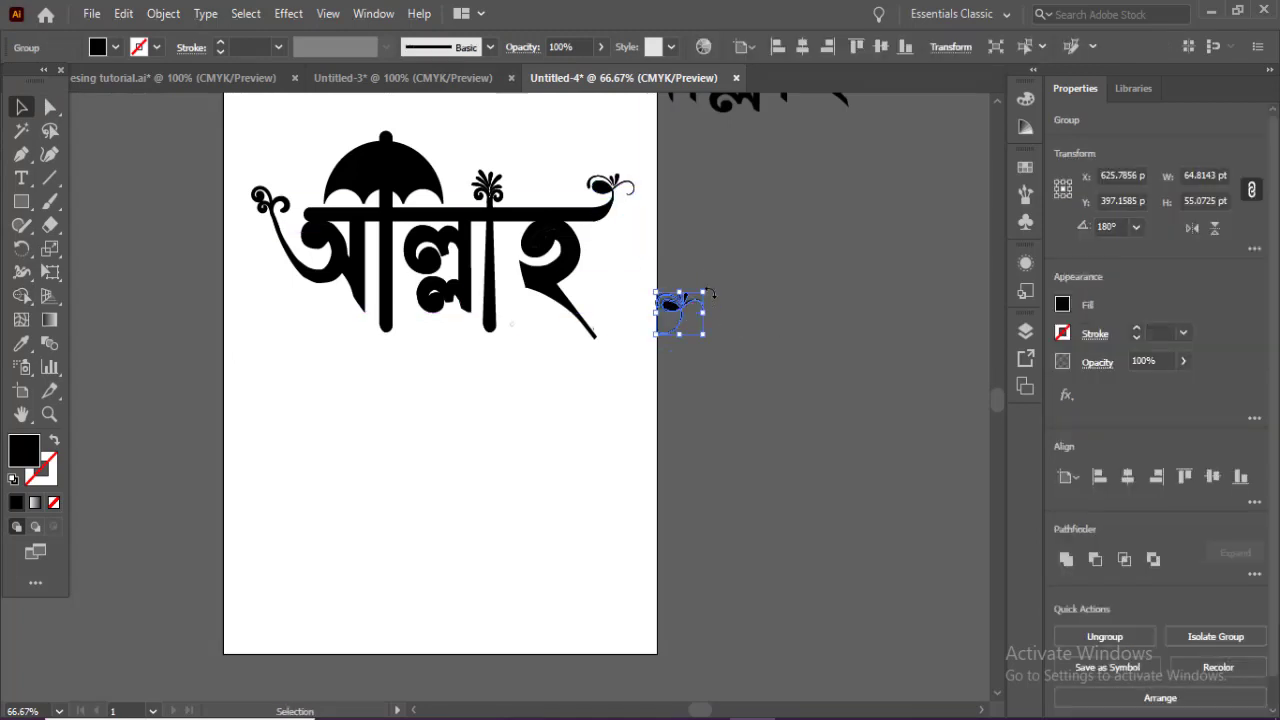
# Step: Draw a curved black shape with the Pen tool that blends the tip of the হ's tail into the swirl's stem
pyautogui.press('p')
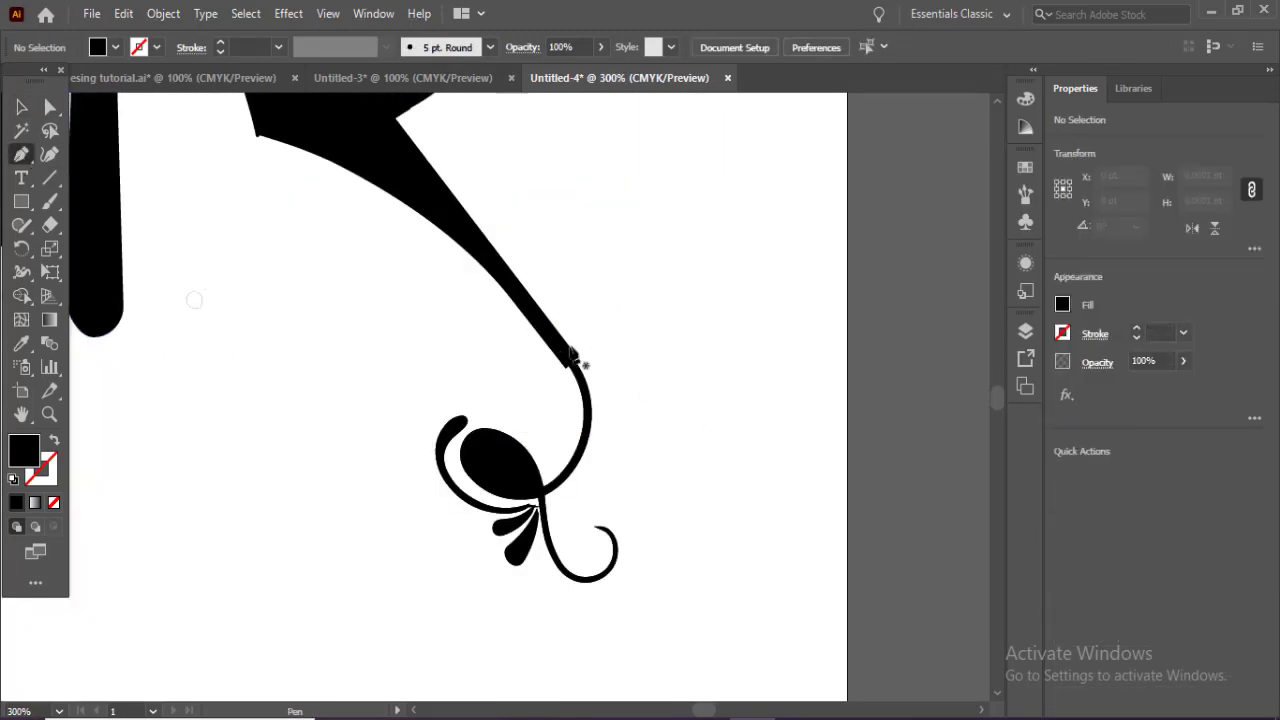
pyautogui.moveTo(553, 352); pyautogui.dragTo(552, 515)
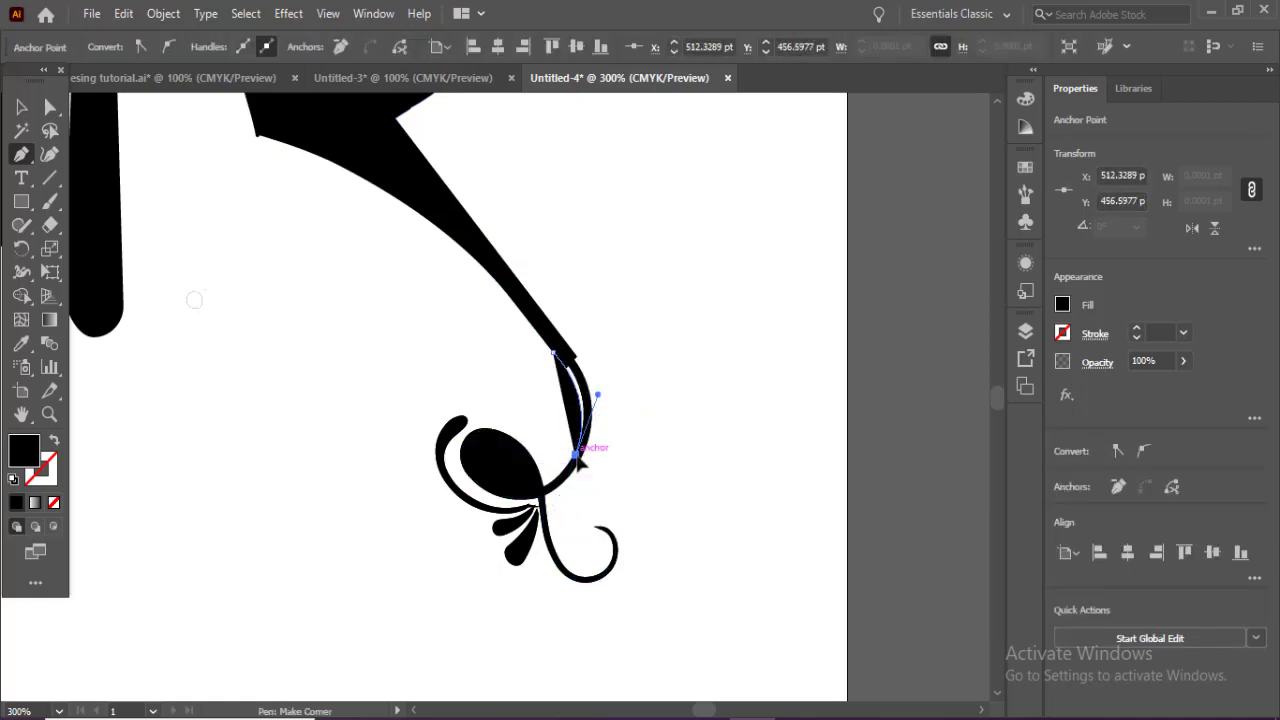
pyautogui.moveTo(575, 357); pyautogui.dragTo(543, 286)
pyautogui.press('v')
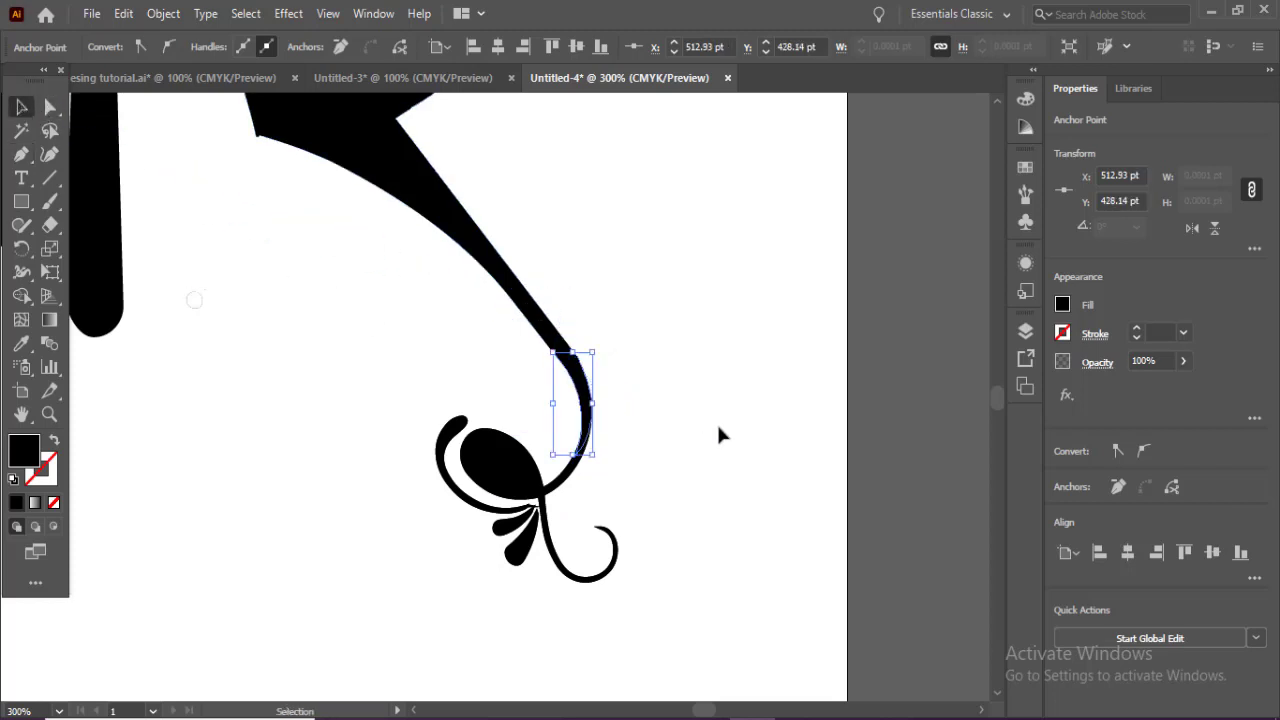
pyautogui.click(722, 445)
# Step: Draw a small black circle below the lettering with the Ellipse tool as a decorative dot
pyautogui.hotkey('ctrl', '0')
pyautogui.click(21, 201)
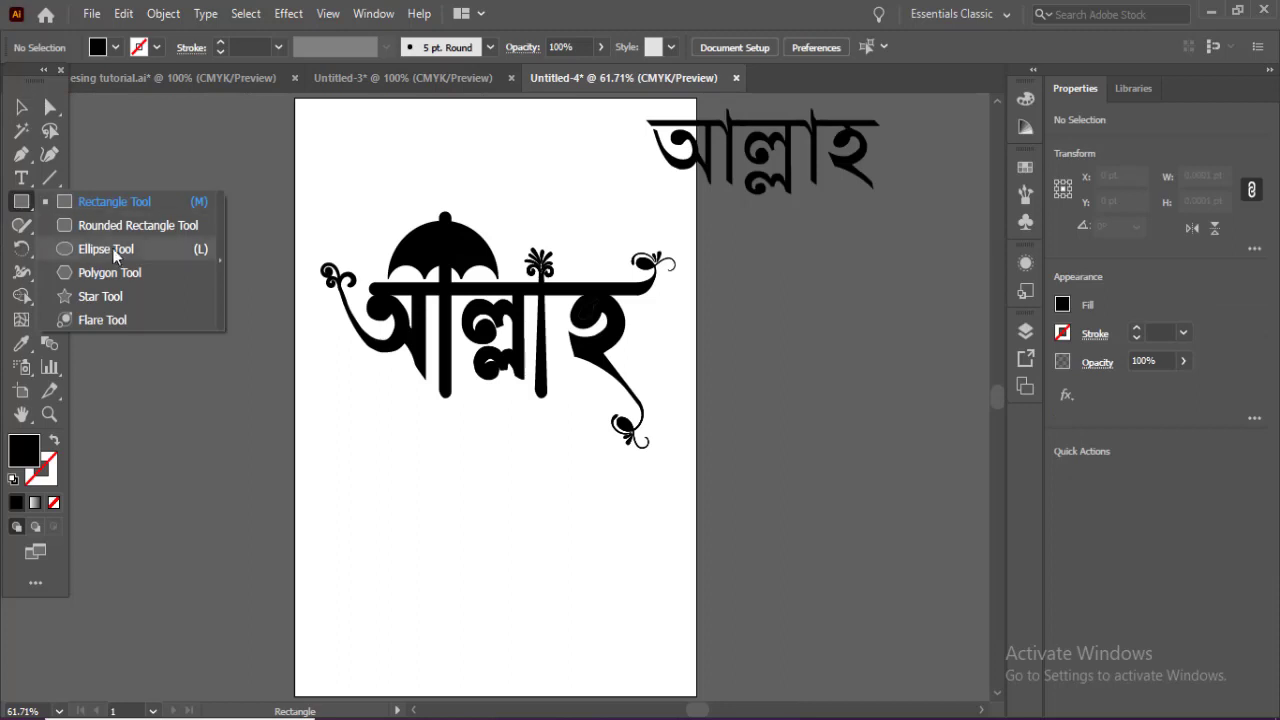
pyautogui.click(114, 252)
pyautogui.moveTo(452, 463); pyautogui.dragTo(465, 477)
pyautogui.click(21, 107)
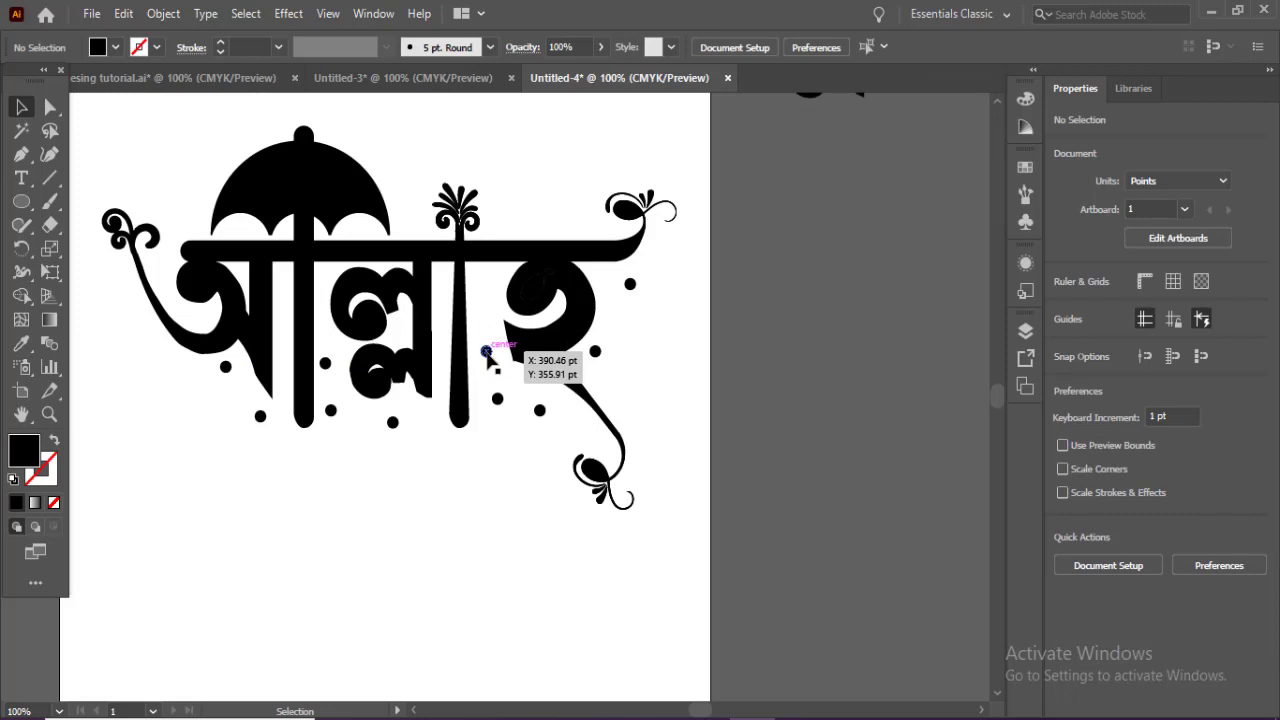
# Step: Place more copies of the dot above the headline bar's left end, beside the second vertical stem, right of the হ and near the lower swirl
pyautogui.moveTo(486, 351); pyautogui.dragTo(187, 227)
pyautogui.click(622, 362)
pyautogui.moveTo(595, 352); pyautogui.dragTo(577, 441)
pyautogui.click(660, 371)
pyautogui.click(616, 311)
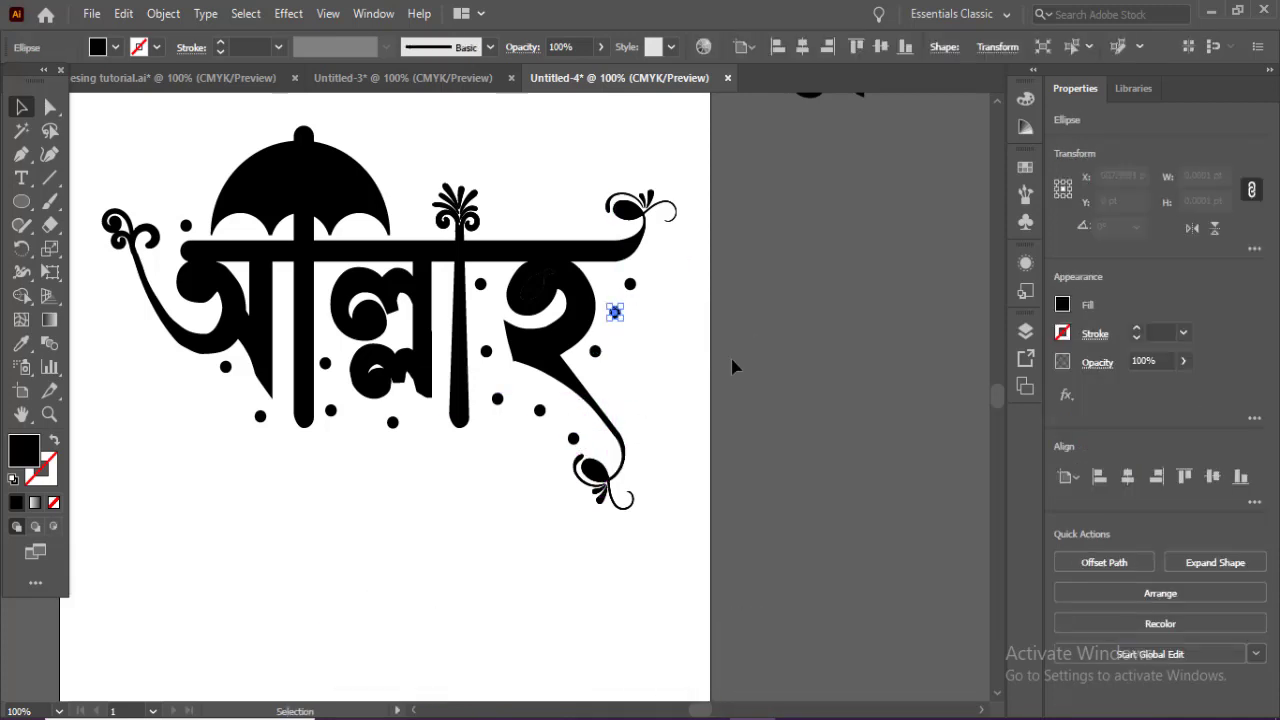
pyautogui.click(676, 362)
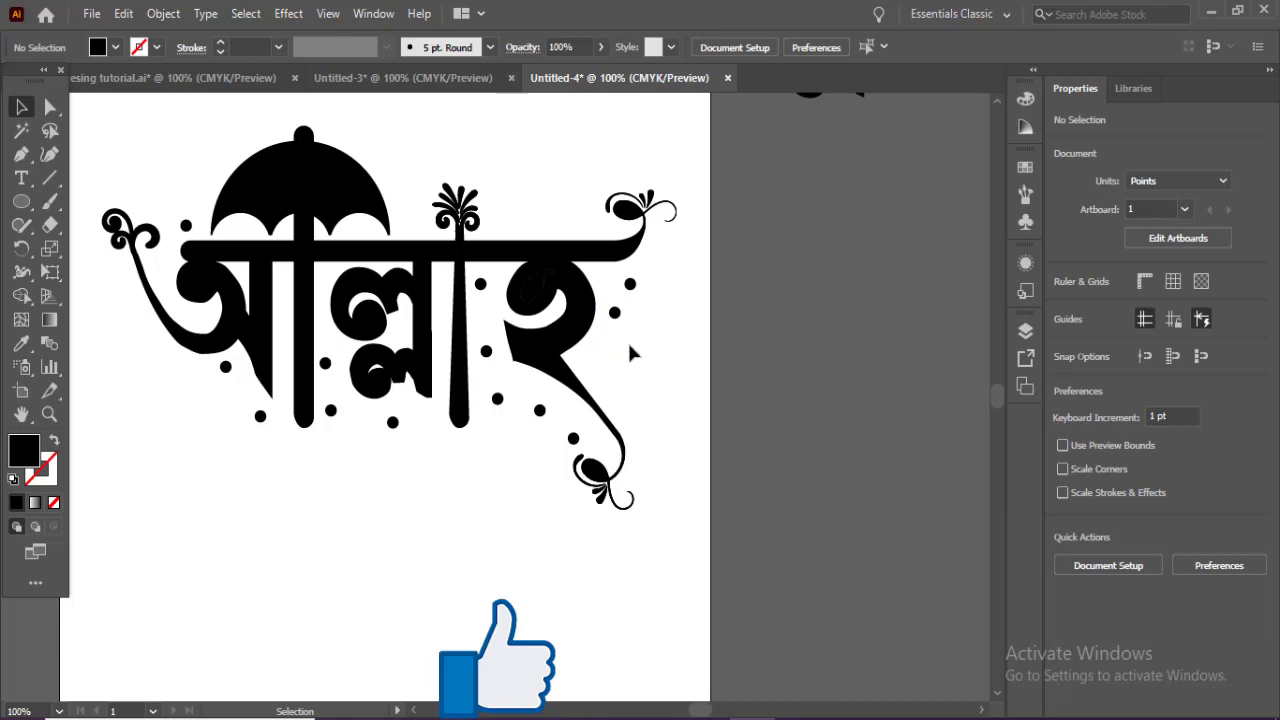
pyautogui.moveTo(615, 313); pyautogui.dragTo(619, 365)
pyautogui.click(665, 444)
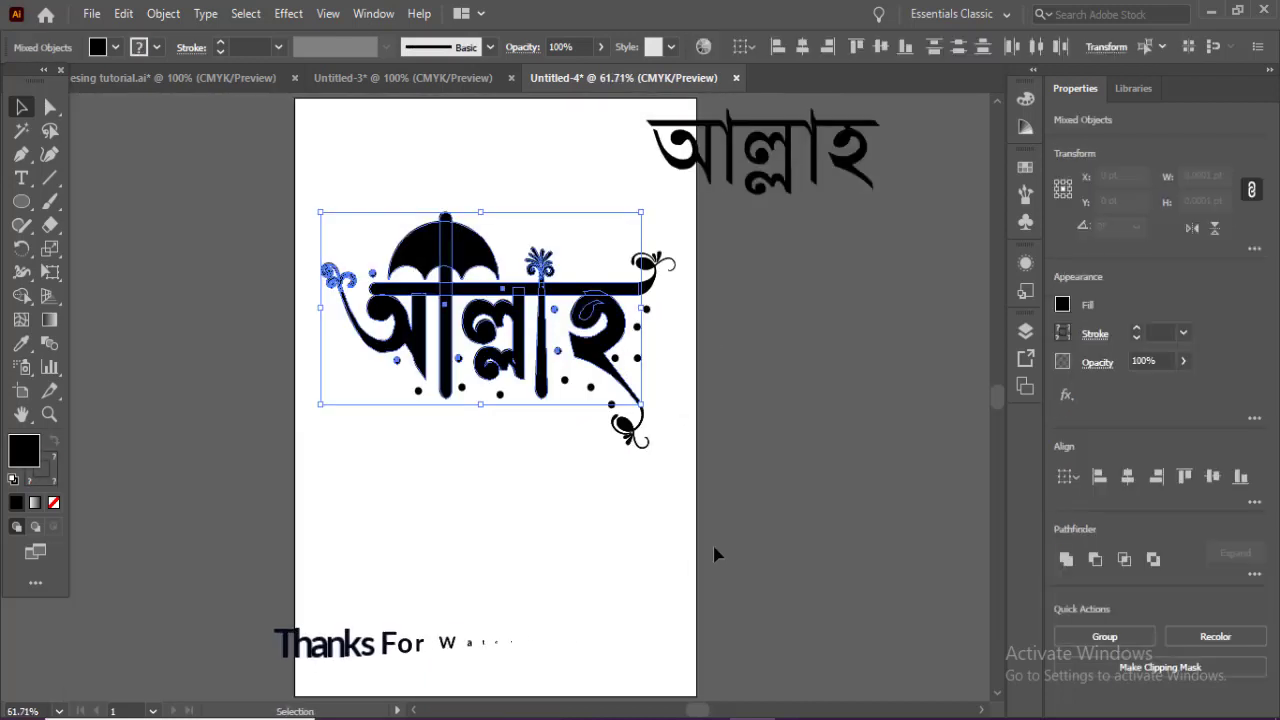
pyautogui.click(709, 554)
pyautogui.click(432, 285)
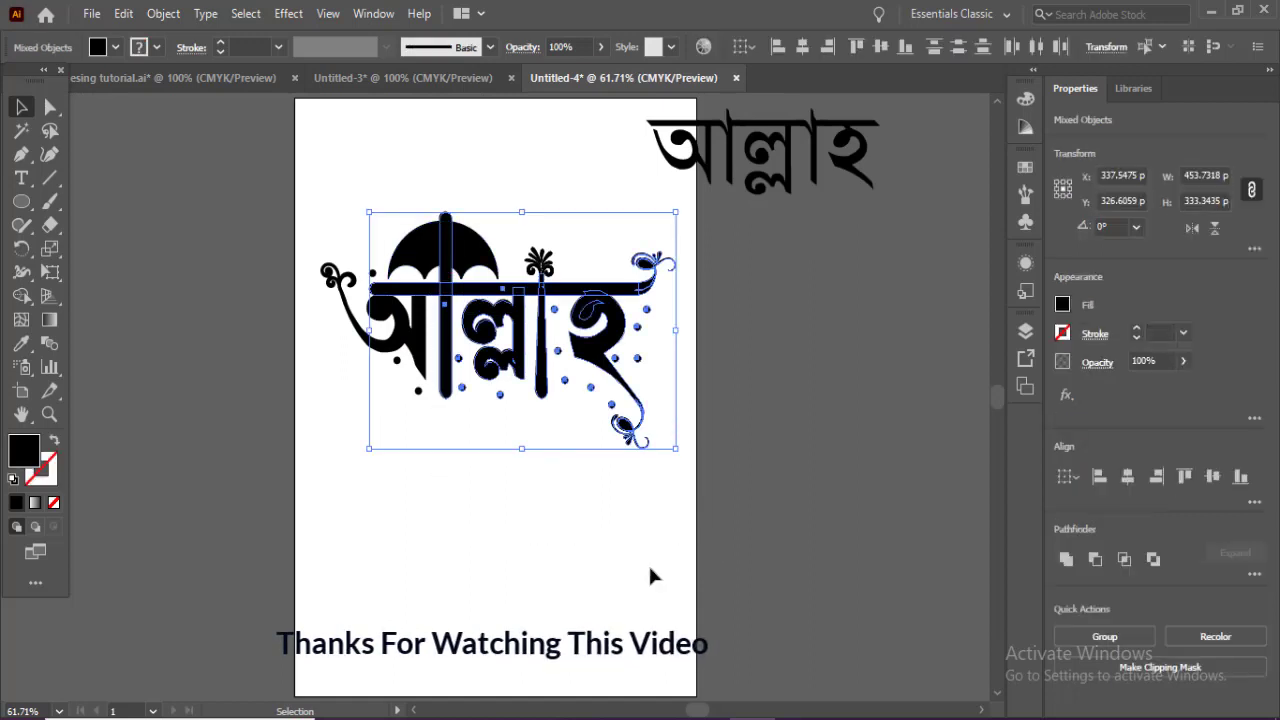
pyautogui.click(613, 540)
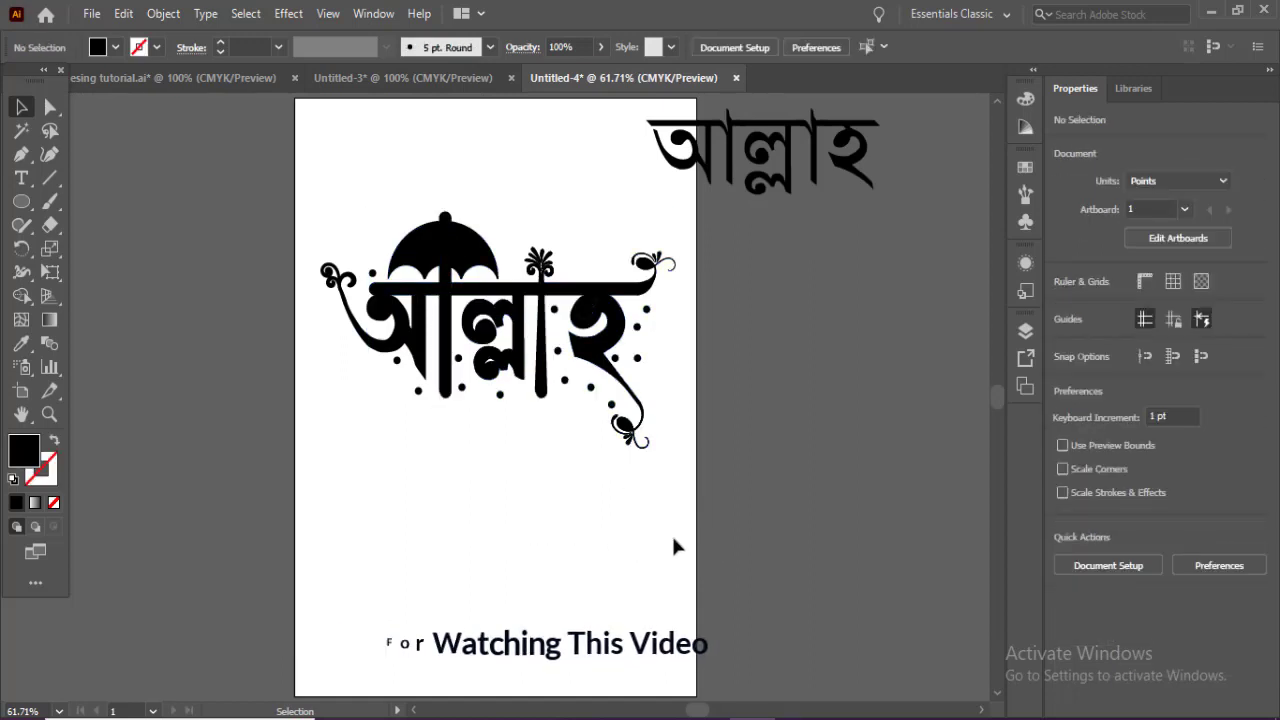